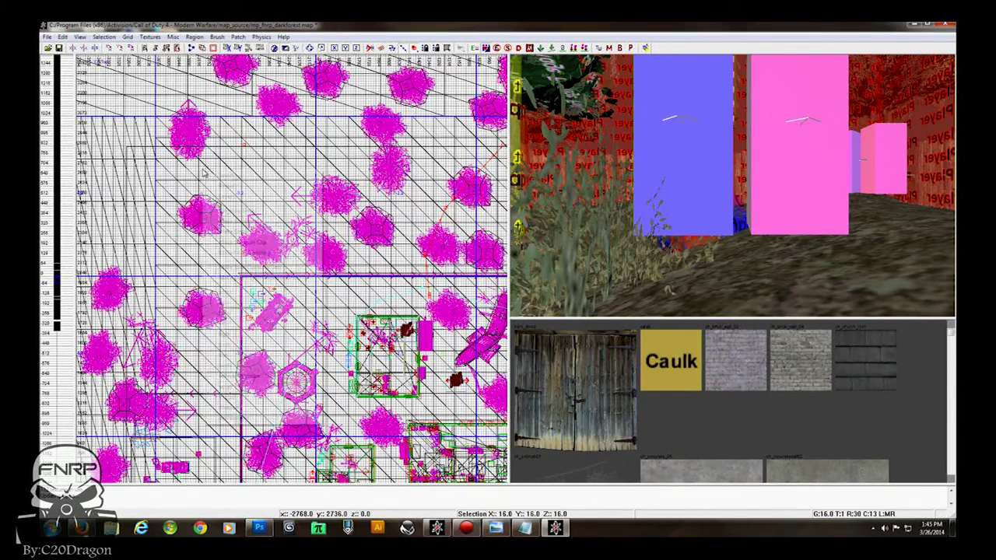
# Step: Create a script_origin entity near the upper-left corner of the playable map area
pyautogui.rightClick(204, 172)
pyautogui.moveTo(234, 388)
pyautogui.click(347, 399)
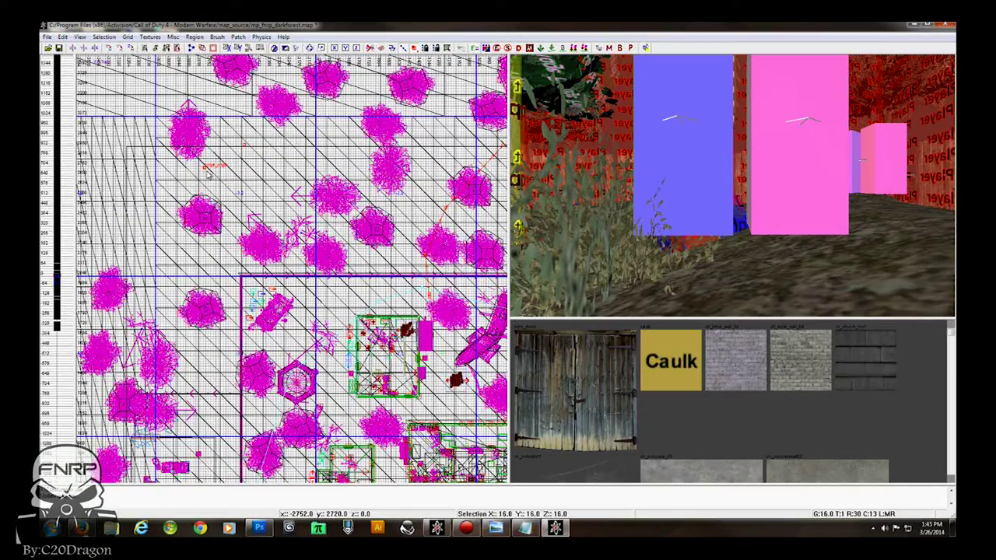
# Step: Give the script_origin entity the key targetname with the value minimap_corner
pyautogui.press('n')
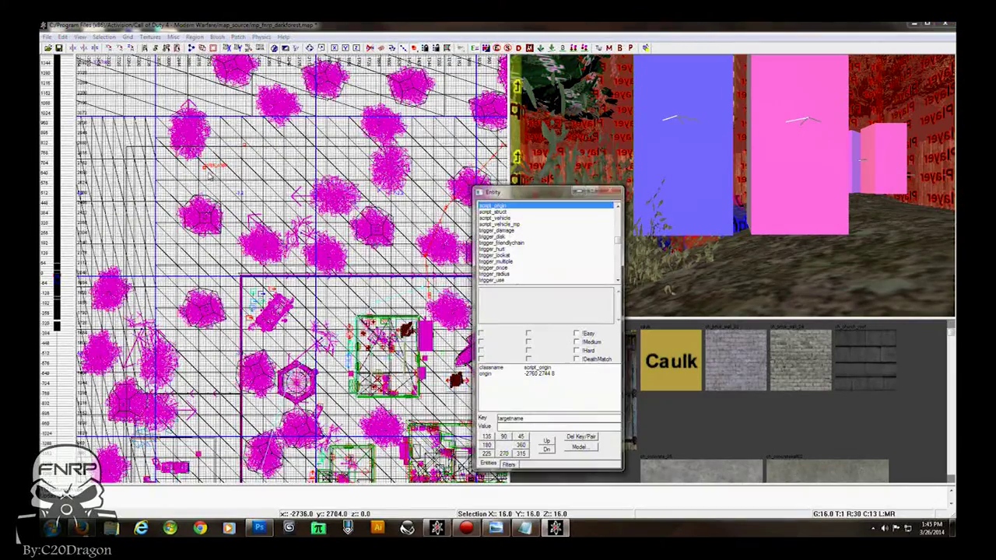
pyautogui.doubleClick(527, 419)
pyautogui.click(528, 418)
pyautogui.moveTo(527, 419); pyautogui.dragTo(484, 425)
pyautogui.click(524, 424)
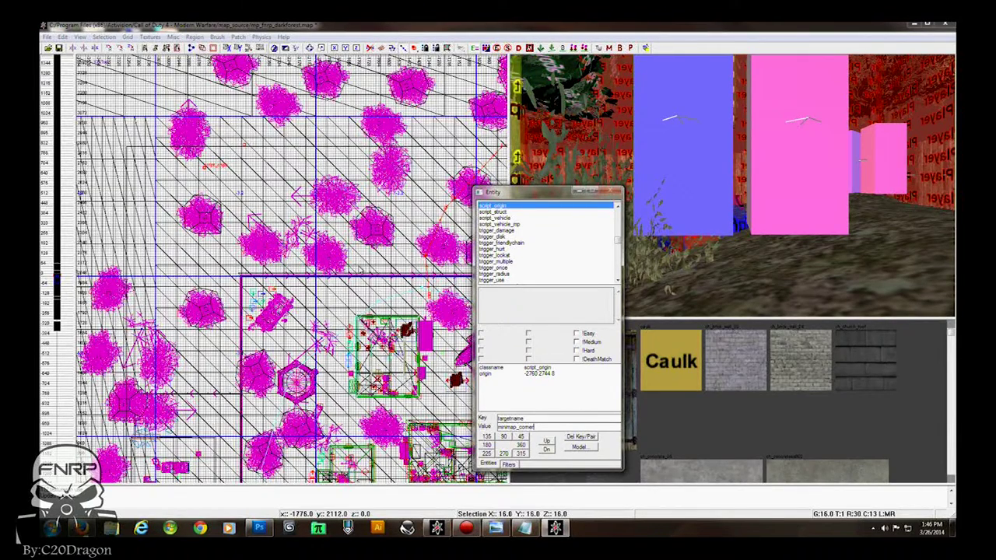
pyautogui.press('Return')
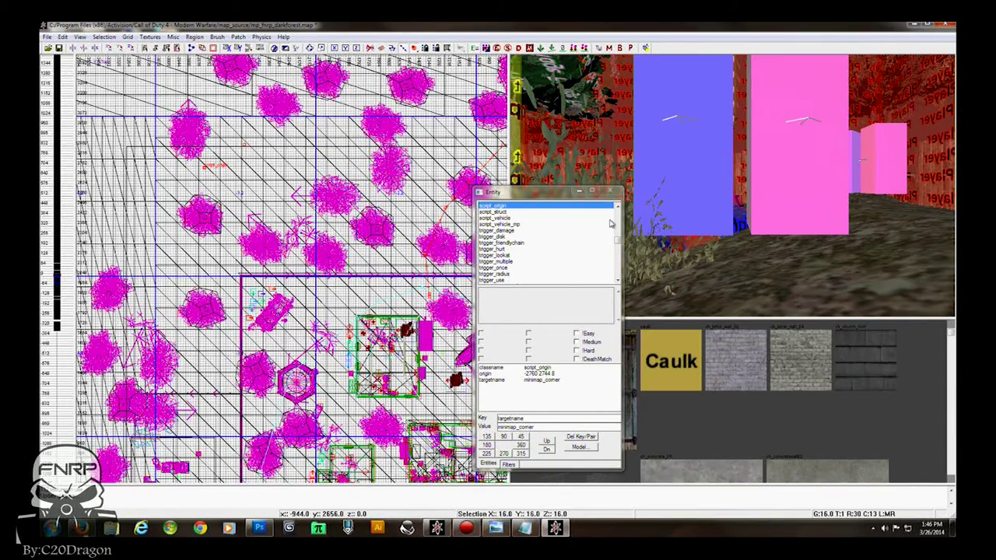
pyautogui.click(614, 192)
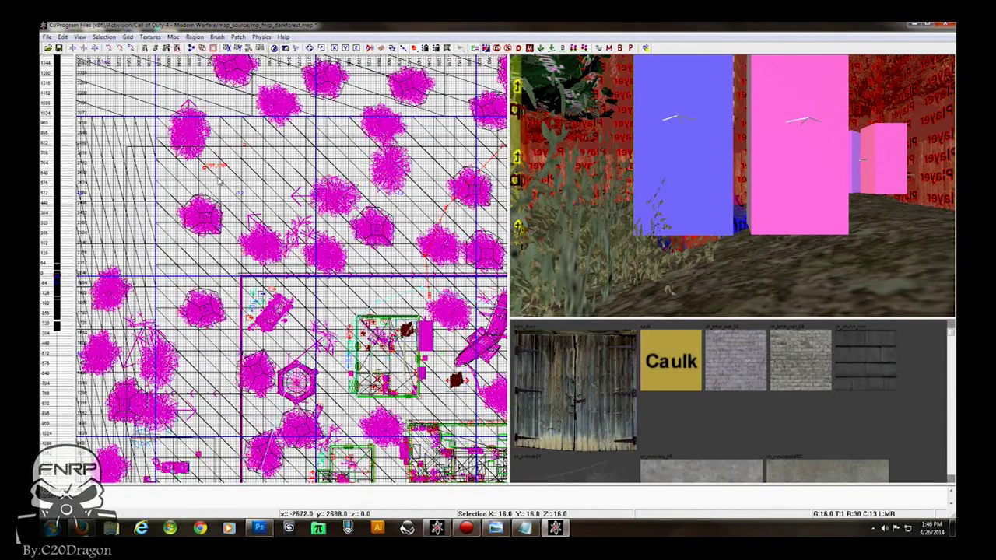
# Step: Place a copy of the minimap_corner origin at the diagonally opposite, lower-right corner of the playable area
pyautogui.scroll(4, 226, 188)
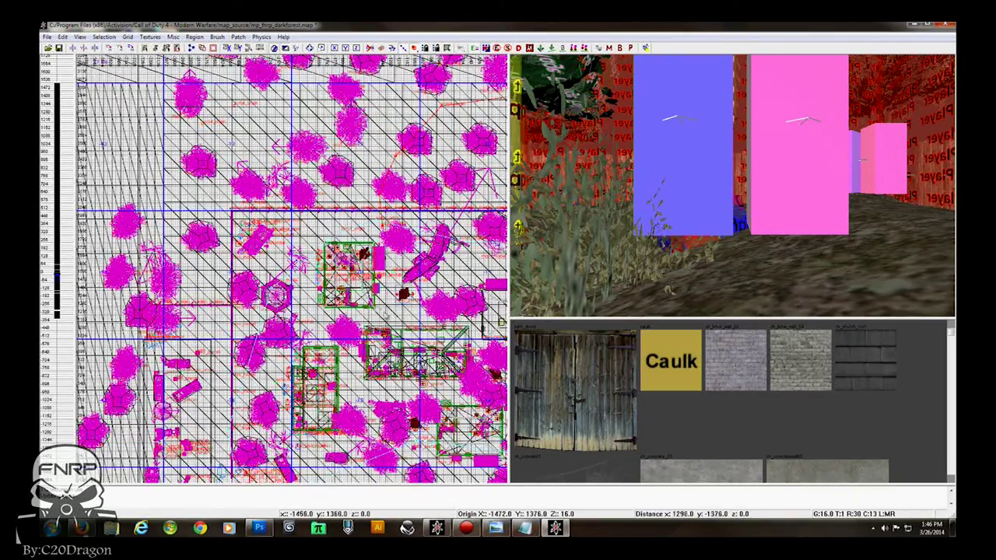
pyautogui.moveTo(312, 272); pyautogui.dragTo(140, 148)
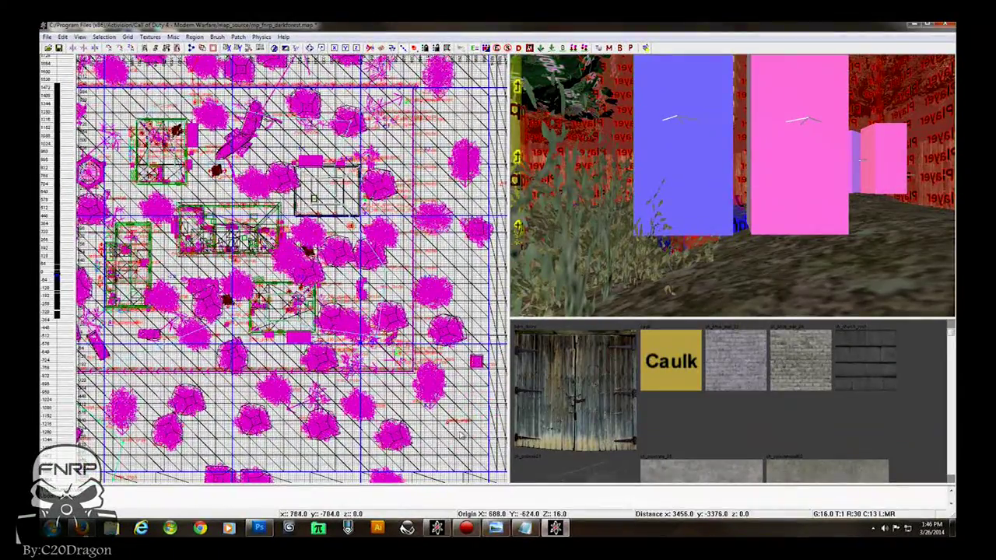
pyautogui.scroll(-4, 340, 198)
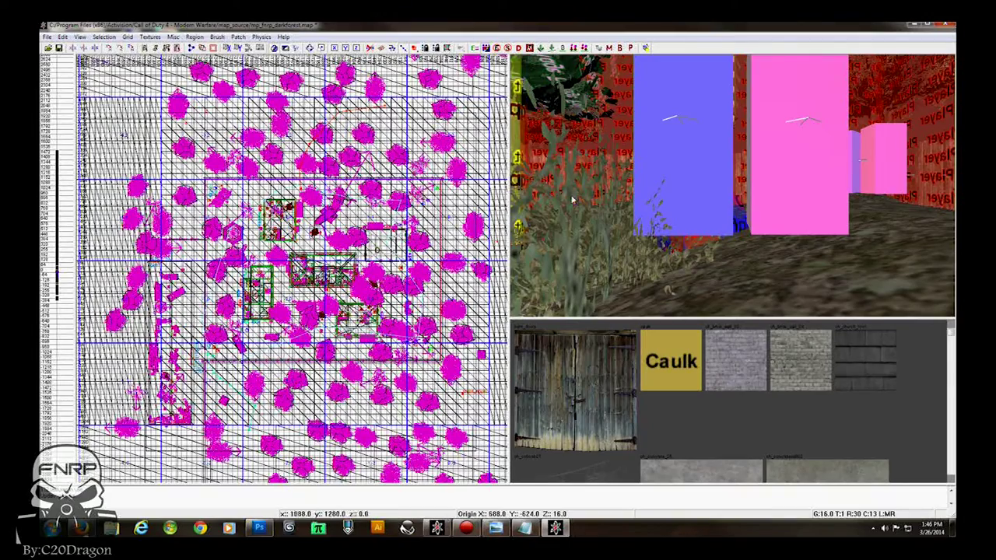
# Step: Close the level editor, saving the map changes, and show the level compiling options in CoD4 Compile Tools
pyautogui.click(948, 25)
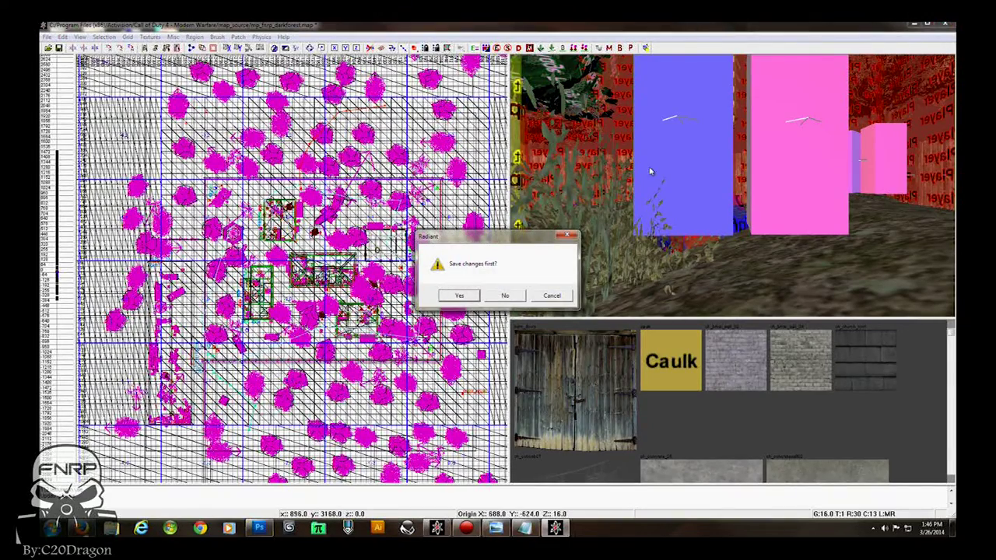
pyautogui.click(459, 297)
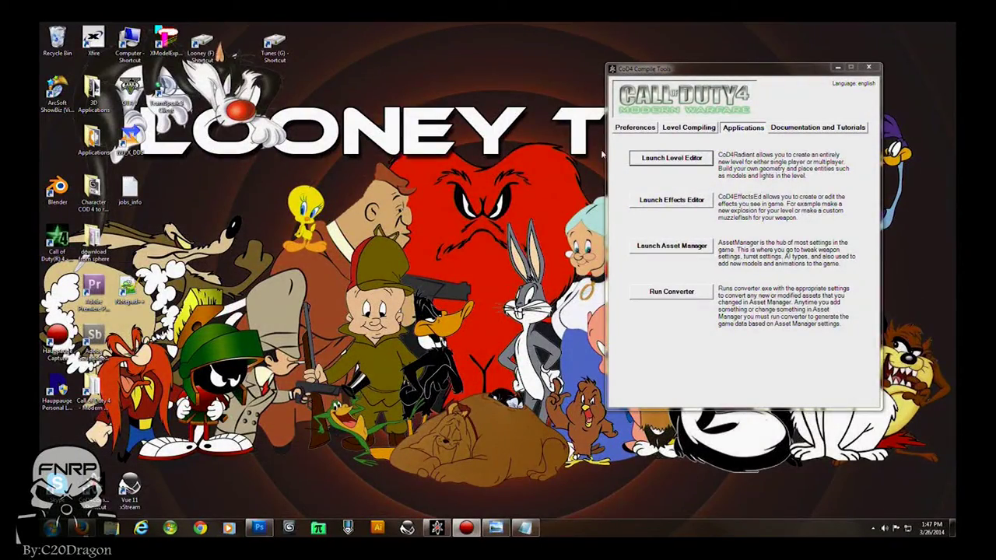
pyautogui.click(690, 128)
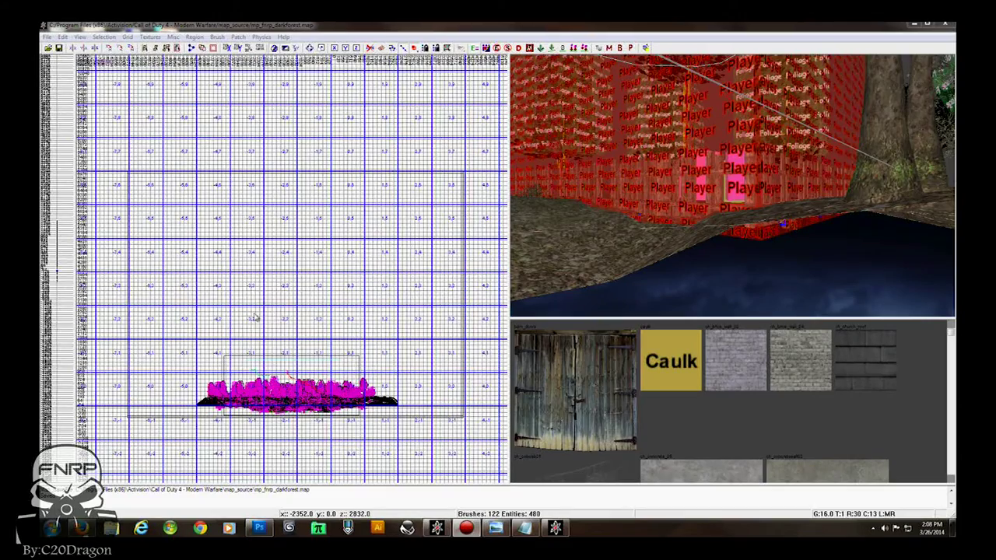
# Step: Examine the height of the map and its surrounding skybox in the side views of the level editor
pyautogui.click(206, 293)
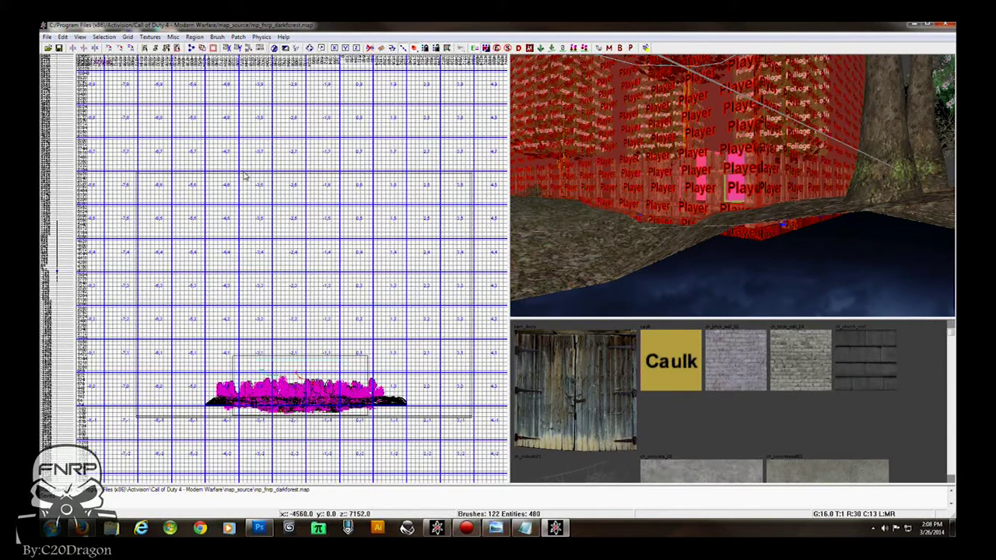
pyautogui.hotkey('ctrl', 'Tab')
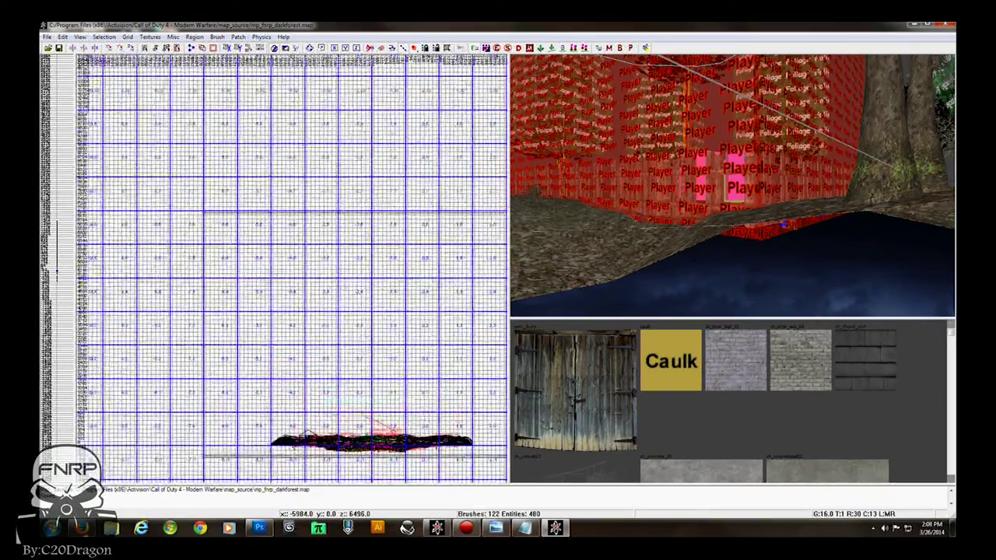
pyautogui.scroll(5, 167, 226)
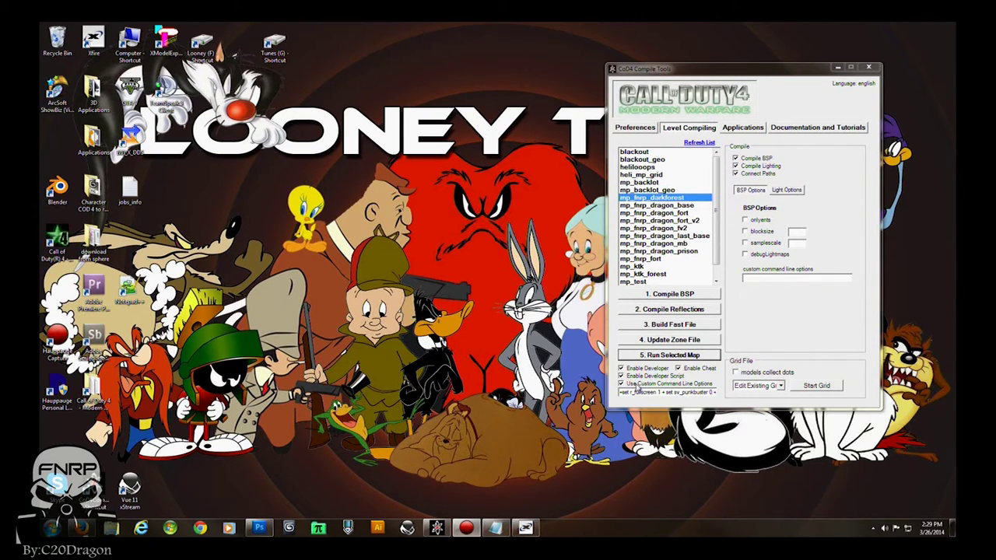
# Step: Run the mp_fnrp_darkforest map and execute the minimap config from the in-game console
pyautogui.click(659, 357)
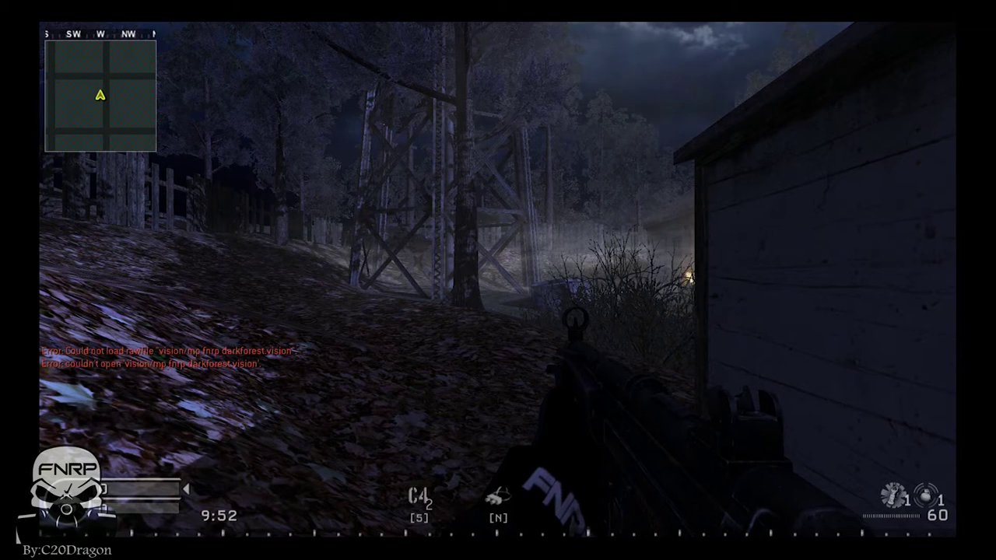
pyautogui.press('`')
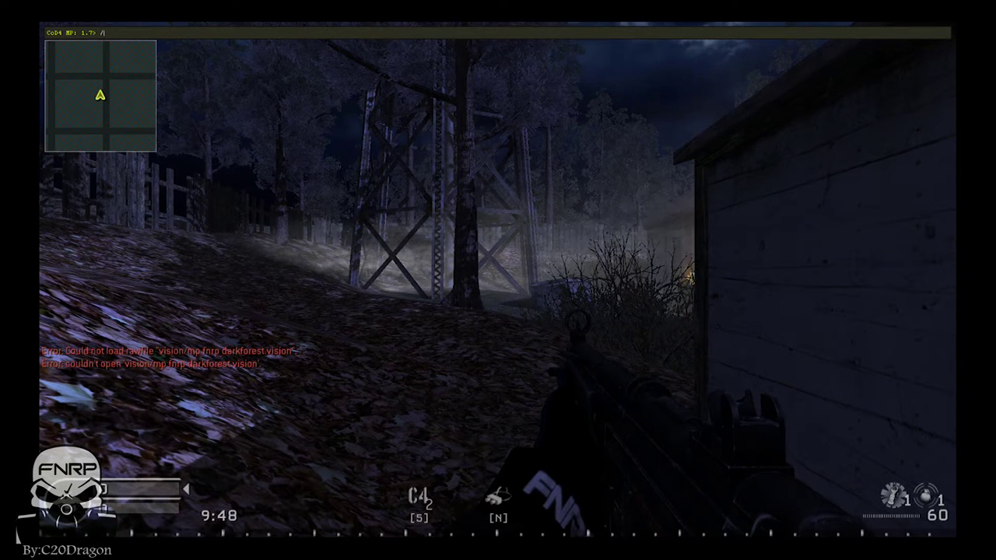
pyautogui.write('exec min')
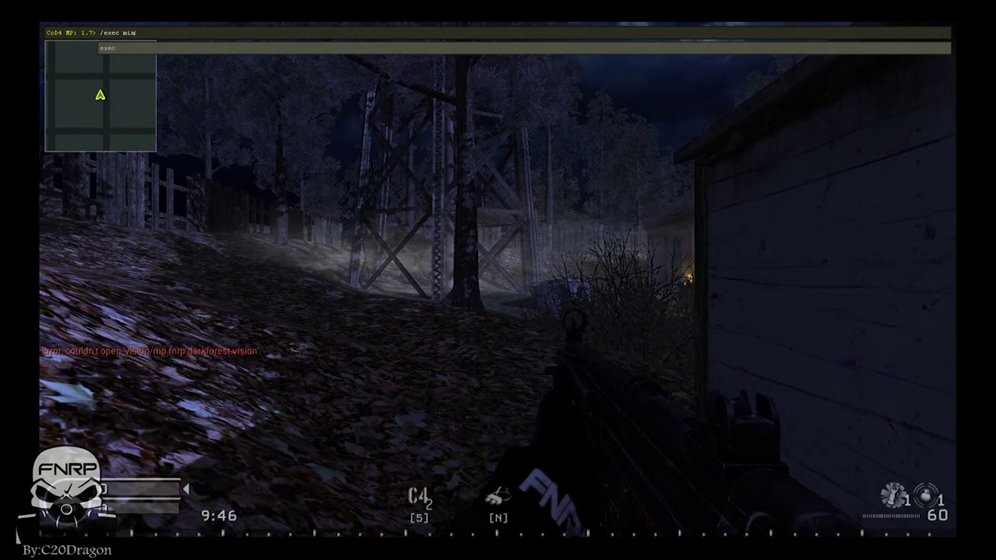
pyautogui.write('imal')
pyautogui.press('Return')
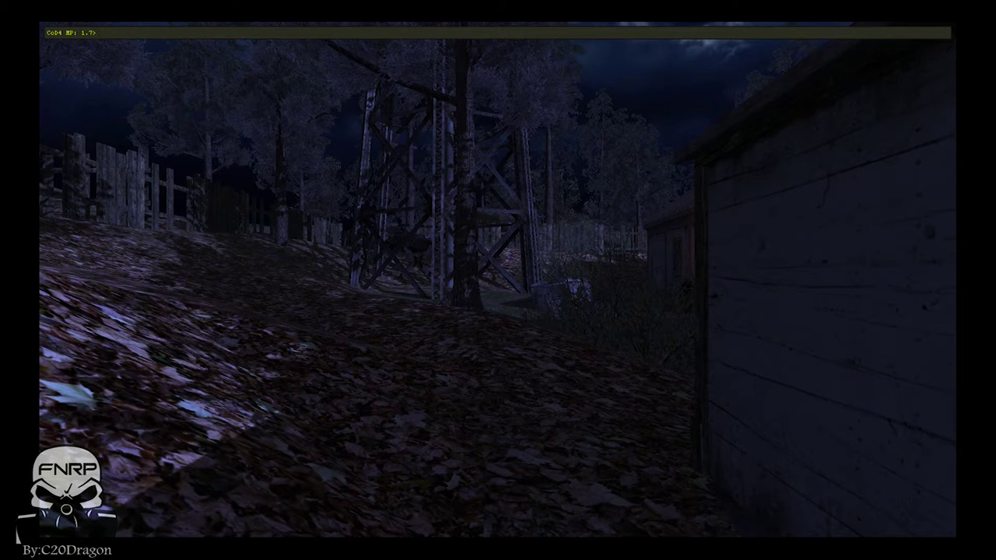
# Step: Set scr_minimap_height to 5000 in the game console to get an overhead view of the map
pyautogui.write('/set scr')
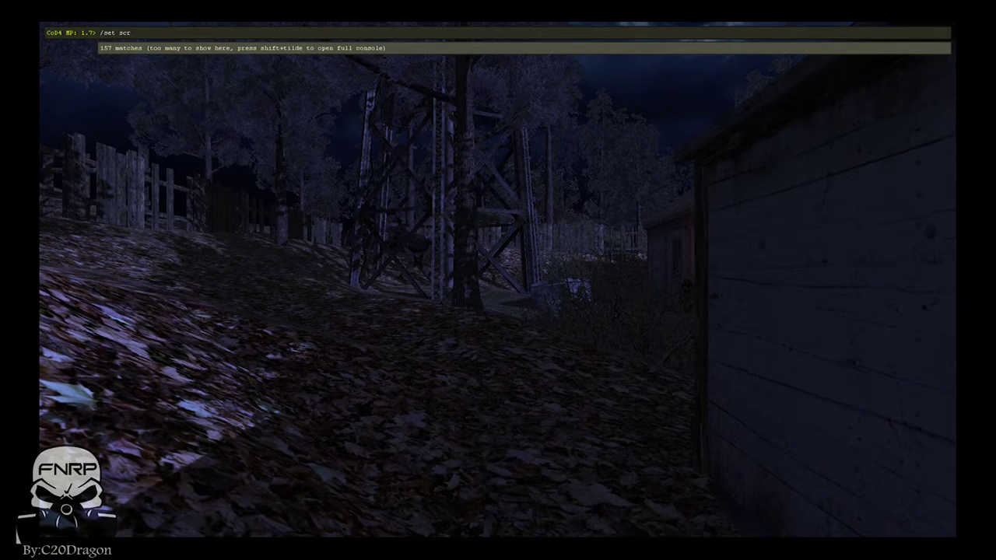
pyautogui.write('_minimap_height 5000')
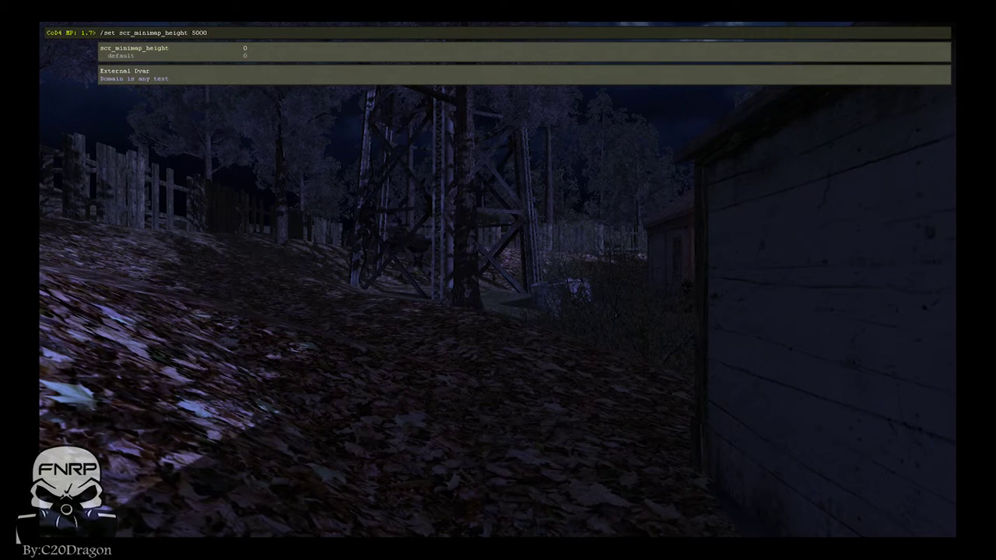
pyautogui.press('Return')
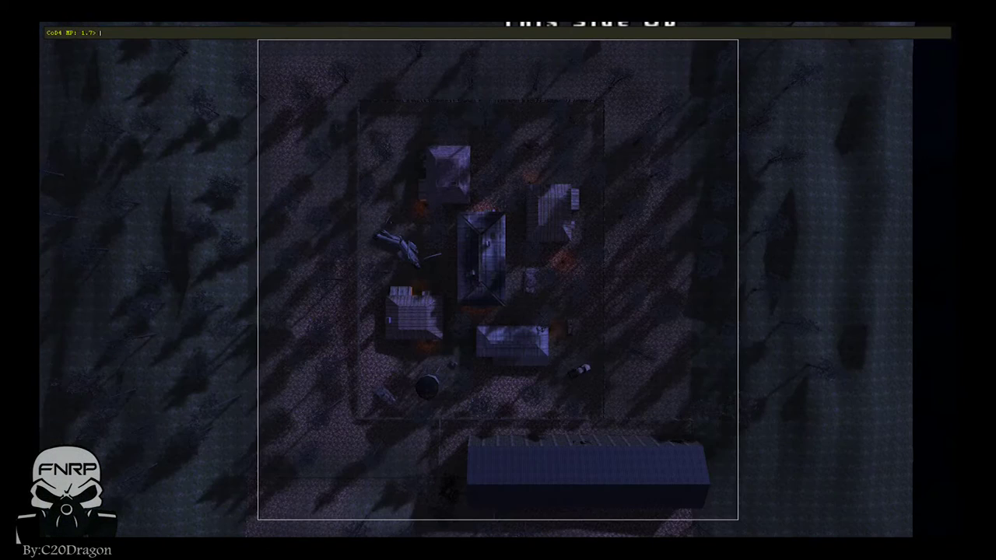
pyautogui.press('`')
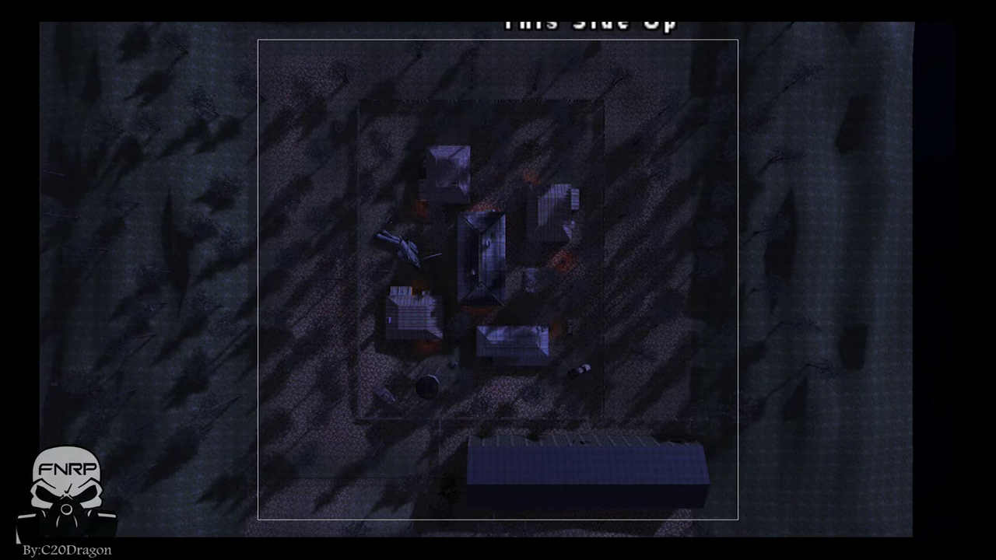
# Step: Set scr_minimap_height to 4750 and hide the console
pyautogui.press('`')
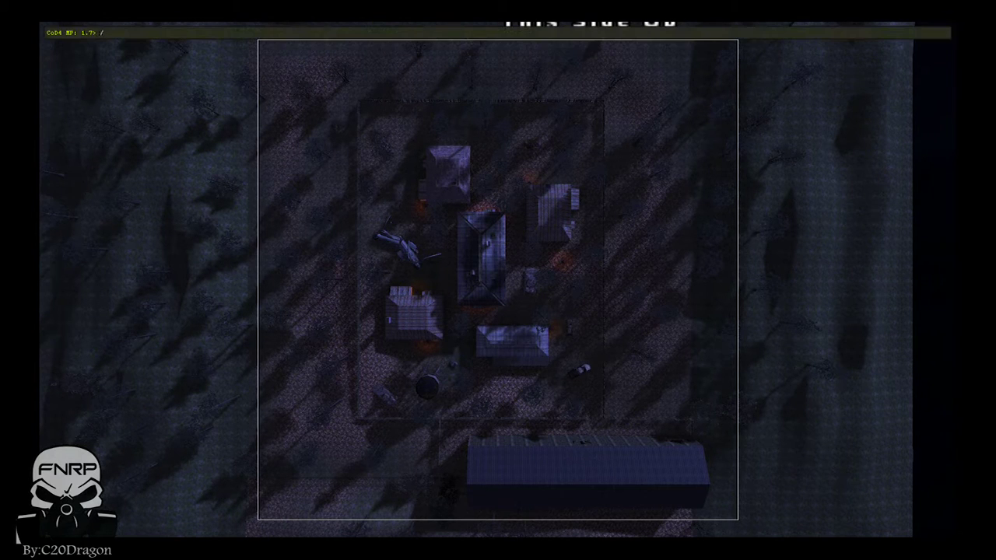
pyautogui.write('set scre')
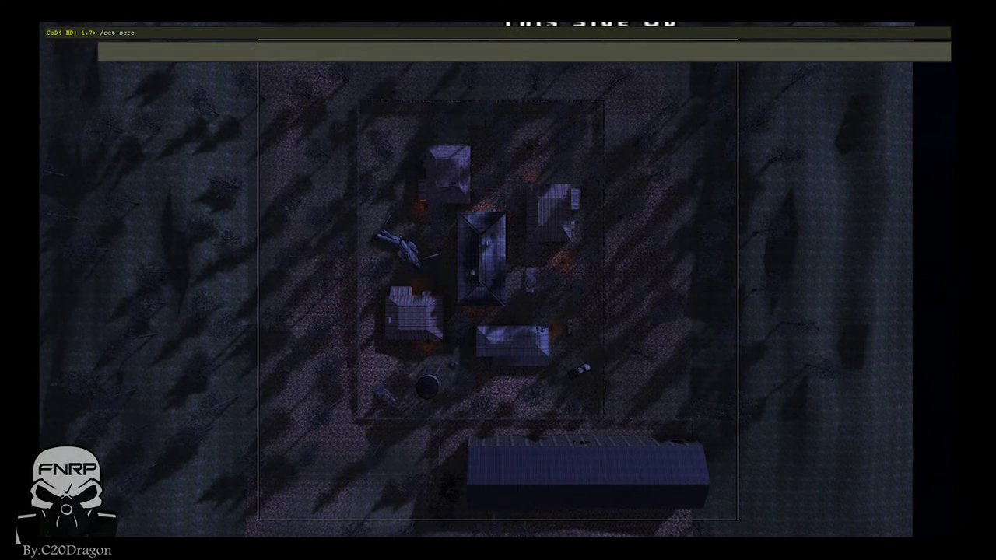
pyautogui.press('BackSpace')
pyautogui.write('_minimap_height 4750')
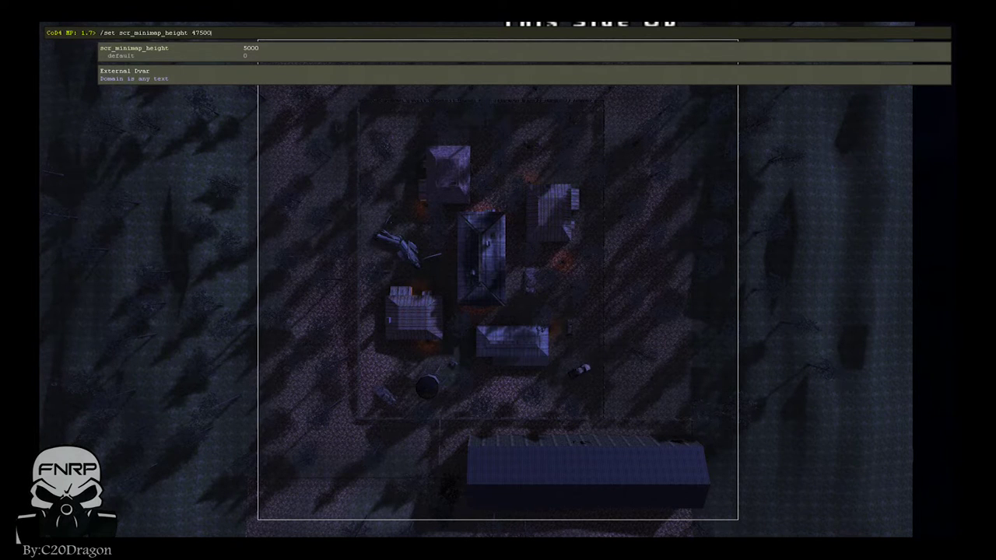
pyautogui.press('Return')
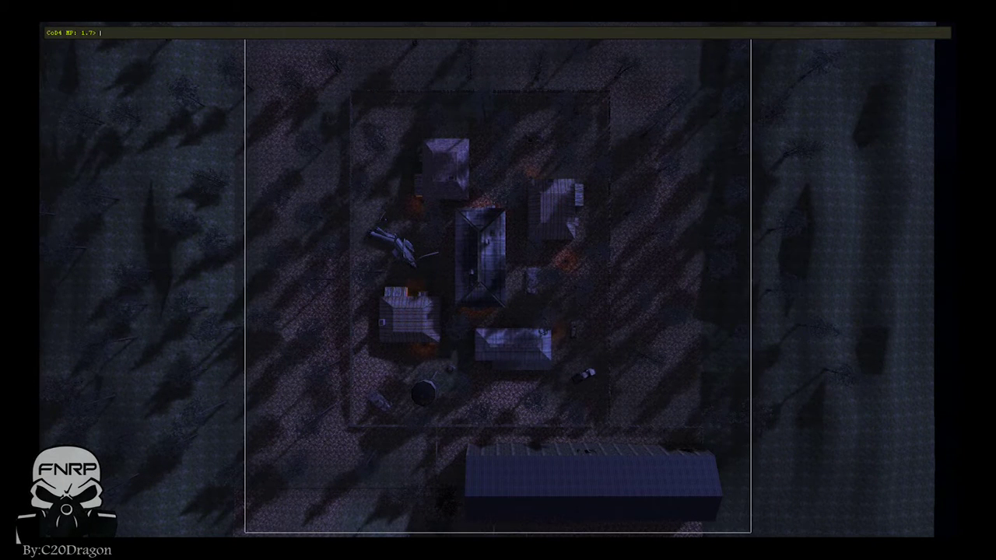
pyautogui.press('`')
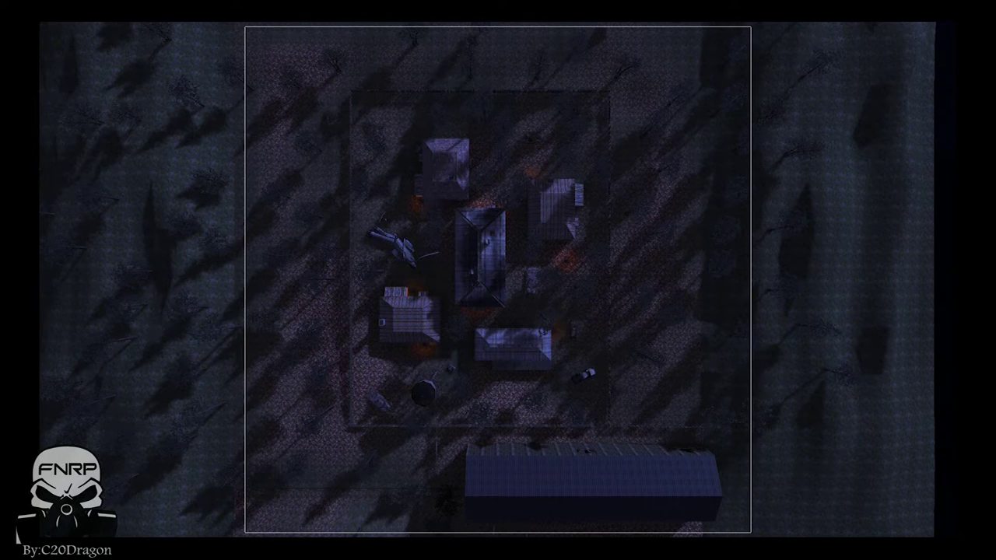
# Step: Capture the overhead map view with the console's screenshot command
pyautogui.press('`')
pyautogui.write('/sc')
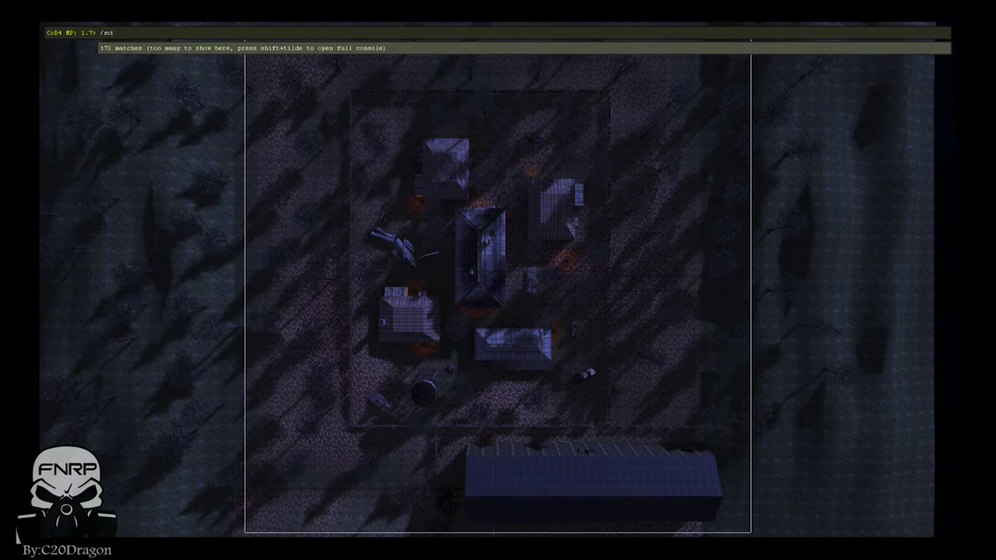
pyautogui.write('re')
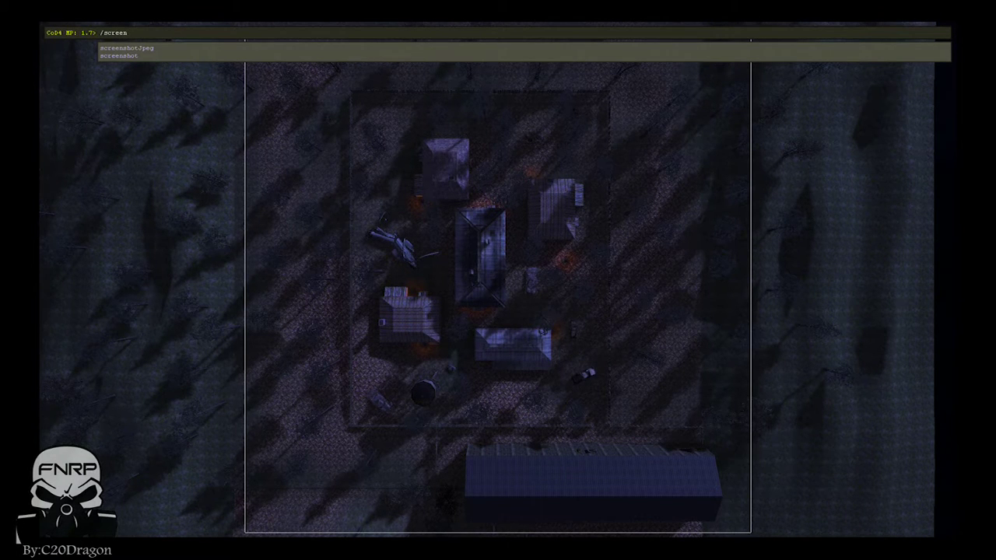
pyautogui.press('Return')
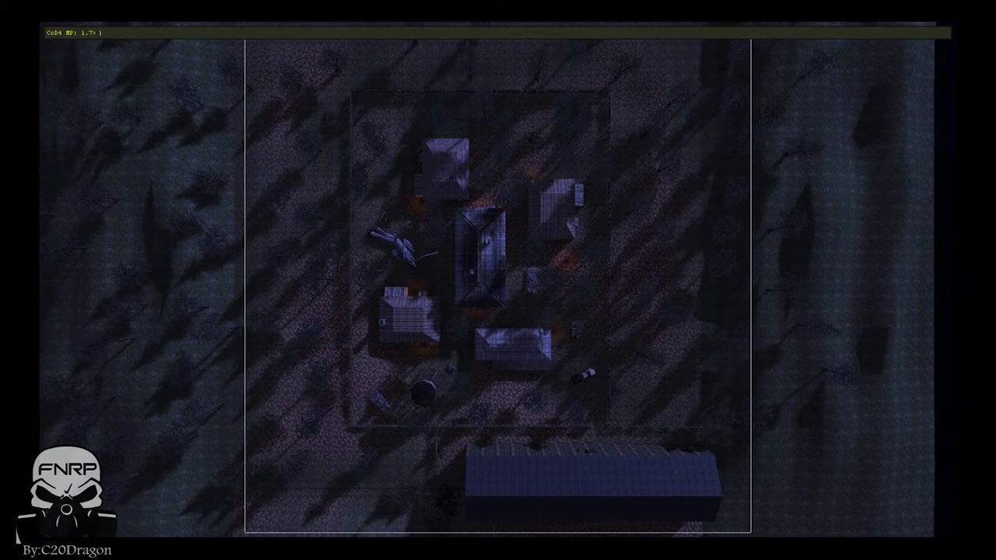
pyautogui.press('`')
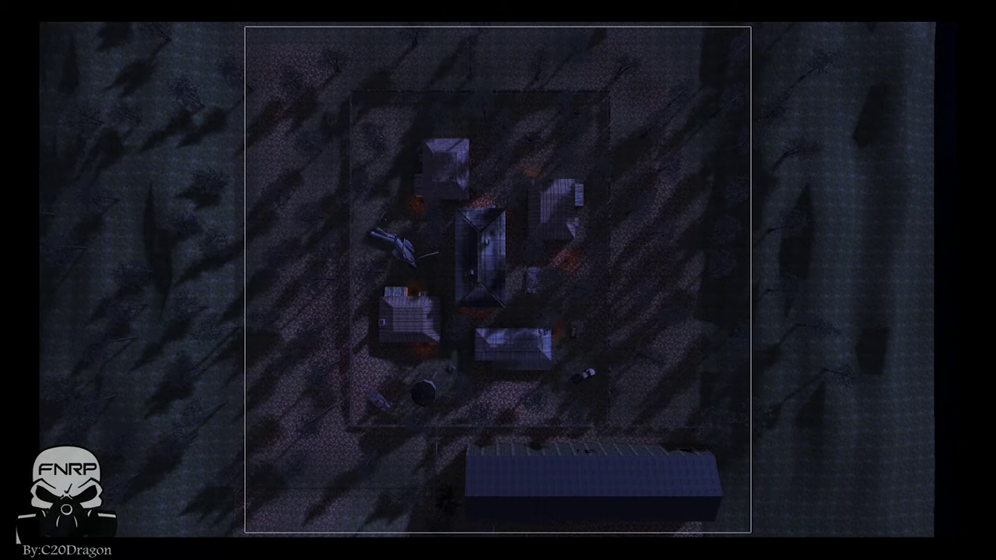
# Step: Quit the game with the console's quit command
pyautogui.press('`')
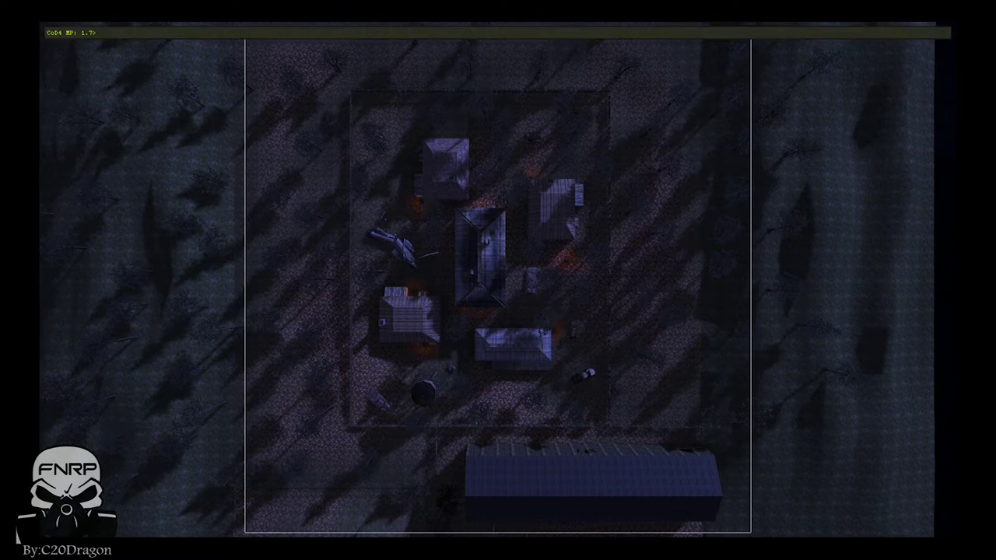
pyautogui.write('quit')
pyautogui.press('Return')
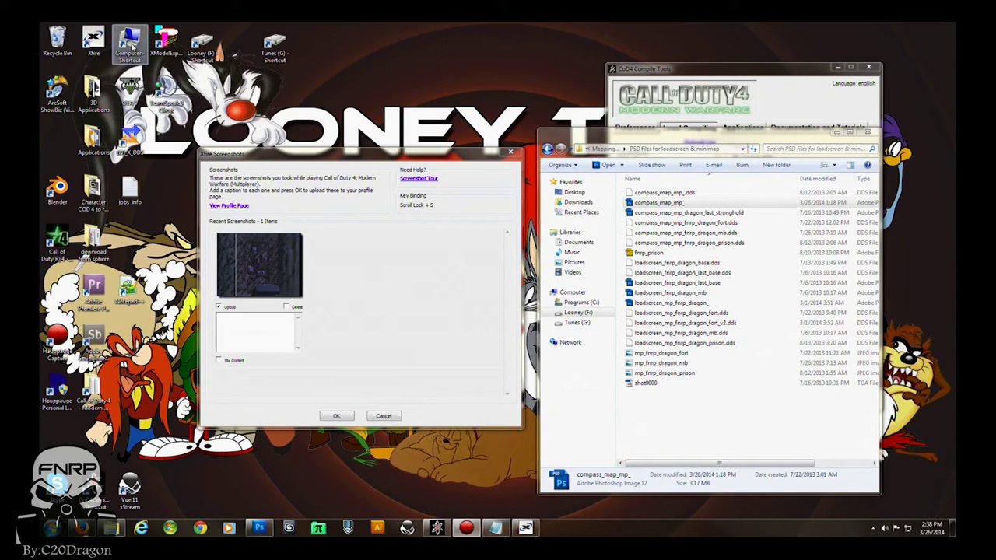
# Step: Open the Xfire screenshots folder under ProgramData on drive C
pyautogui.doubleClick(129, 43)
pyautogui.click(648, 215)
pyautogui.doubleClick(649, 216)
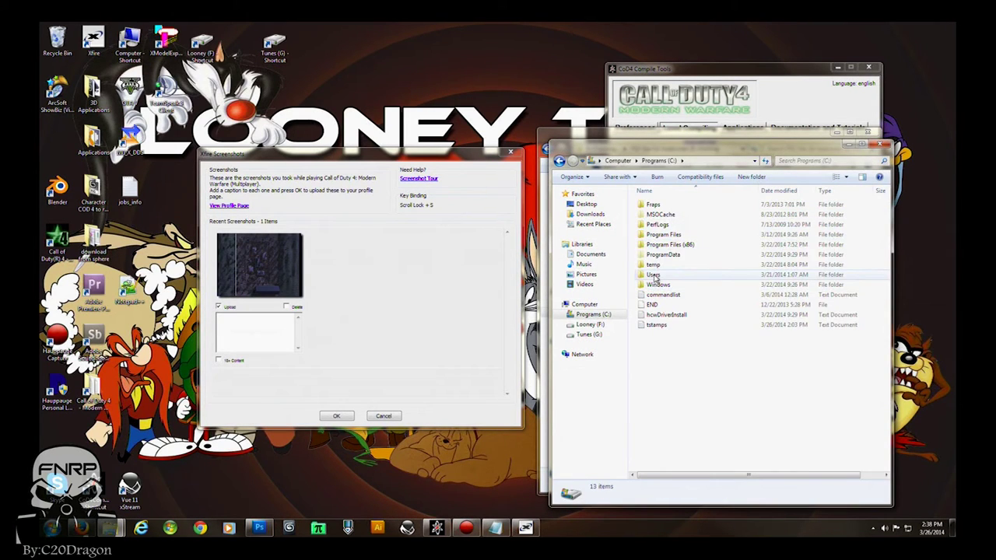
pyautogui.doubleClick(663, 255)
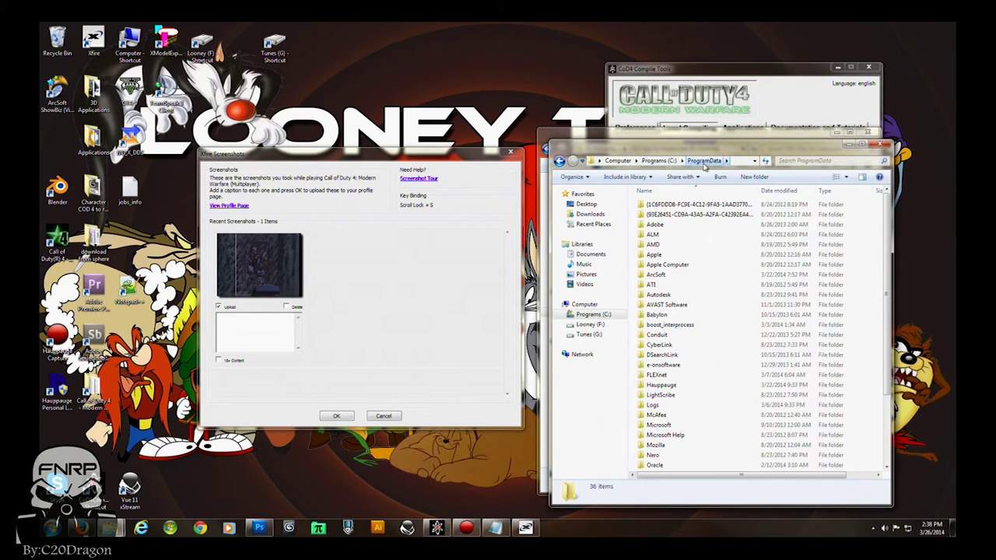
pyautogui.scroll(-3, 693, 370)
pyautogui.click(654, 465)
pyautogui.doubleClick(653, 465)
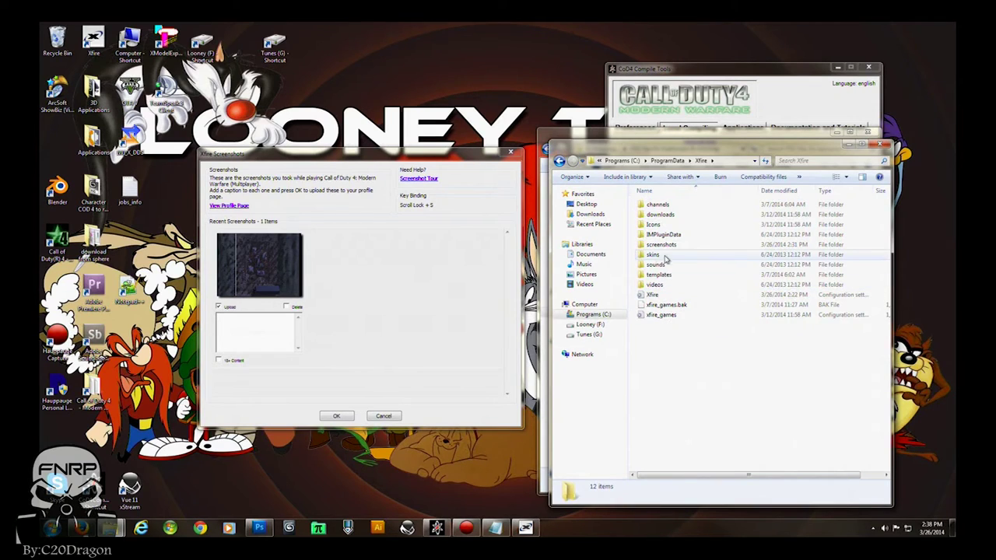
pyautogui.doubleClick(661, 244)
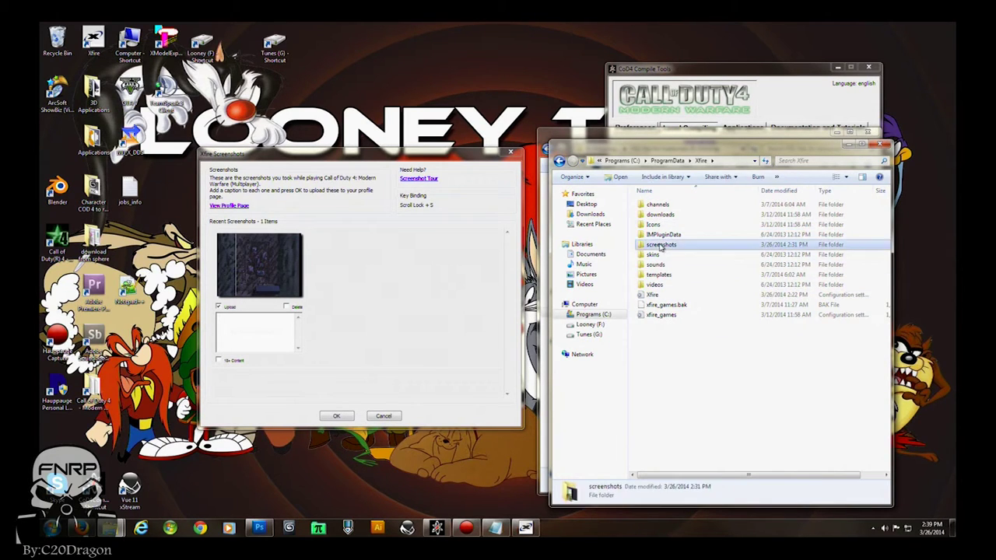
pyautogui.click(759, 213)
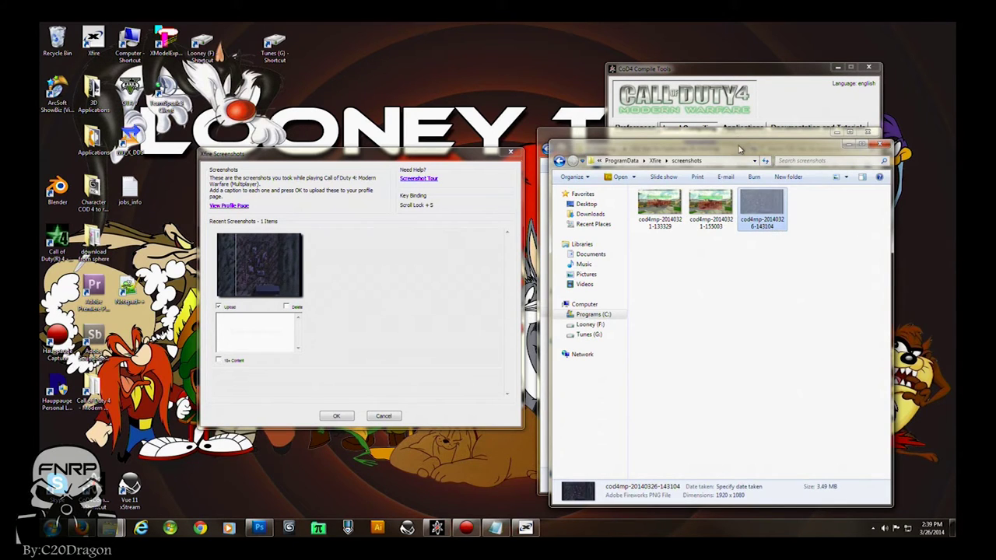
pyautogui.moveTo(738, 145); pyautogui.dragTo(385, 254)
pyautogui.moveTo(408, 315); pyautogui.dragTo(722, 297)
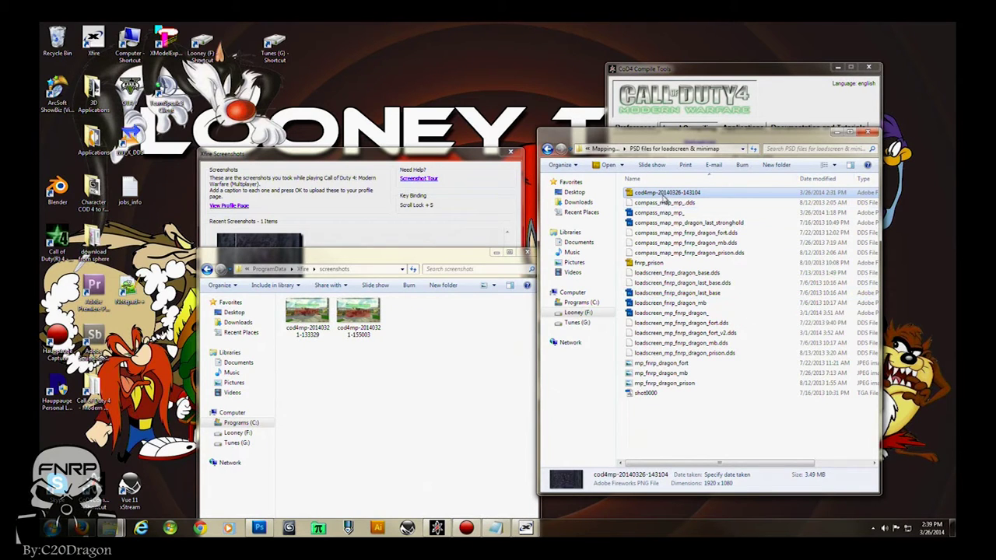
# Step: Rename the moved screenshot to mp_fnrp_darkforest and close the Xfire screenshots folder
pyautogui.rightClick(662, 192)
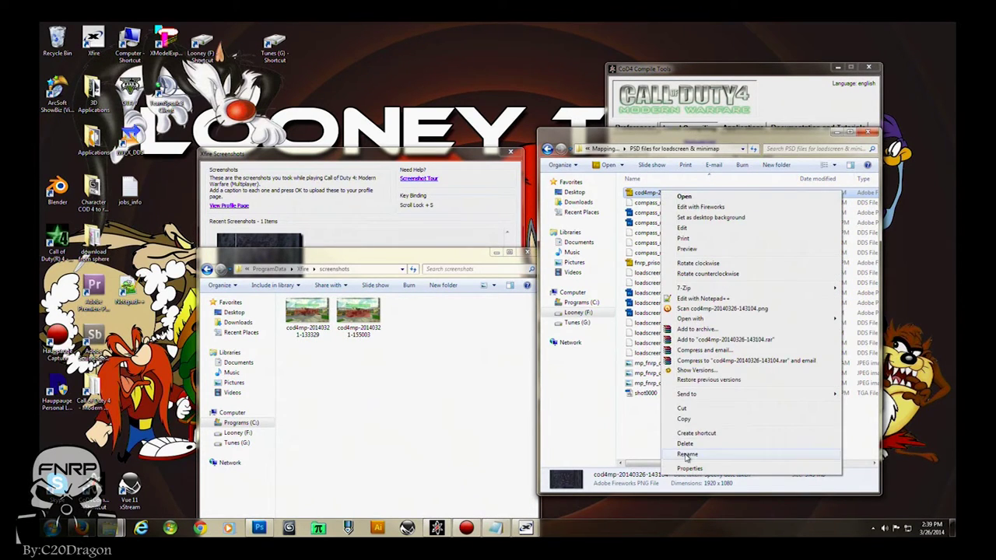
pyautogui.click(688, 458)
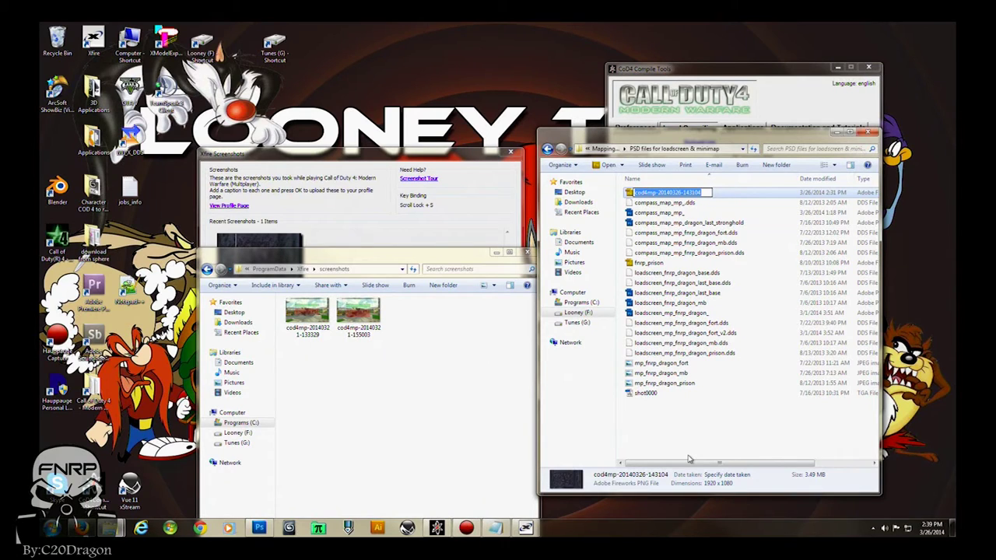
pyautogui.write('mp_fnrp')
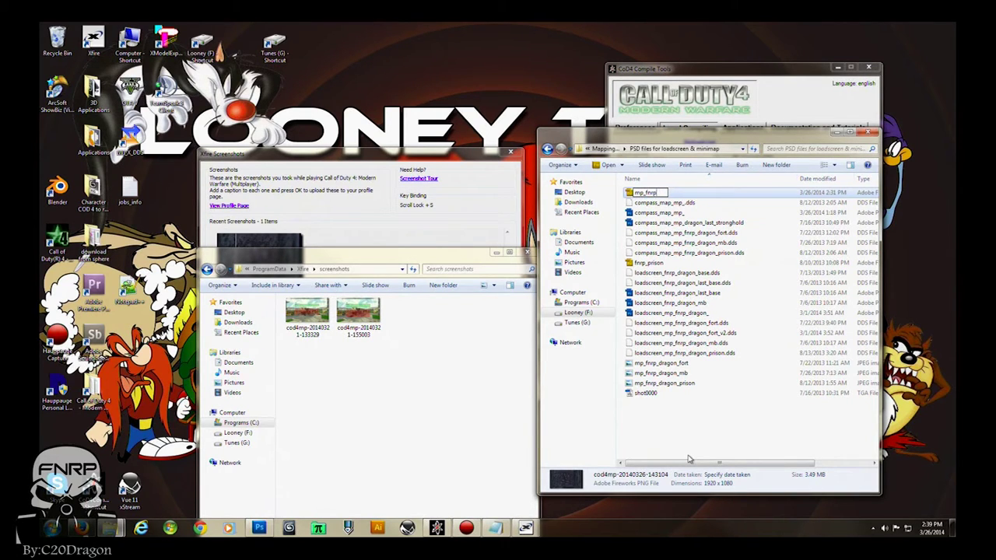
pyautogui.write('_darkforest')
pyautogui.press('Return')
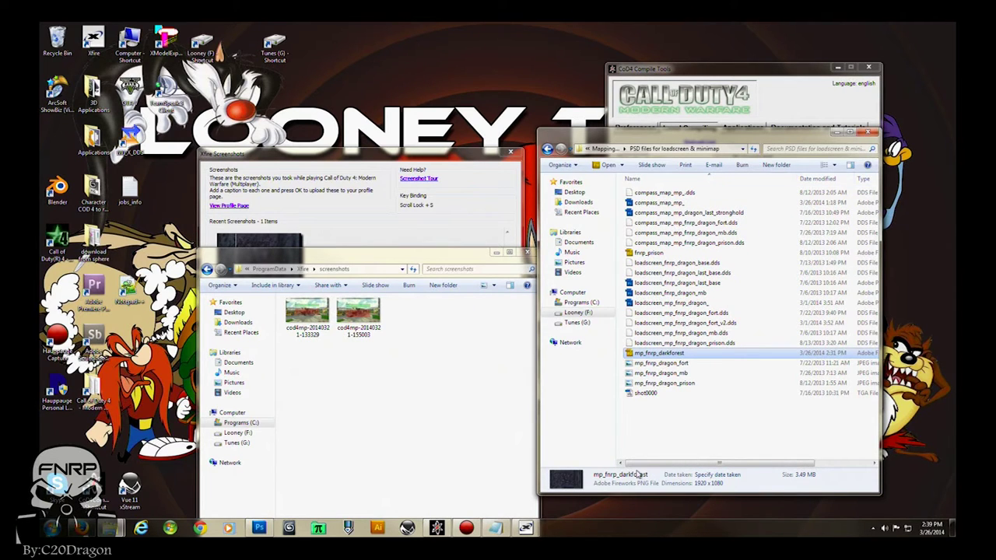
pyautogui.click(527, 254)
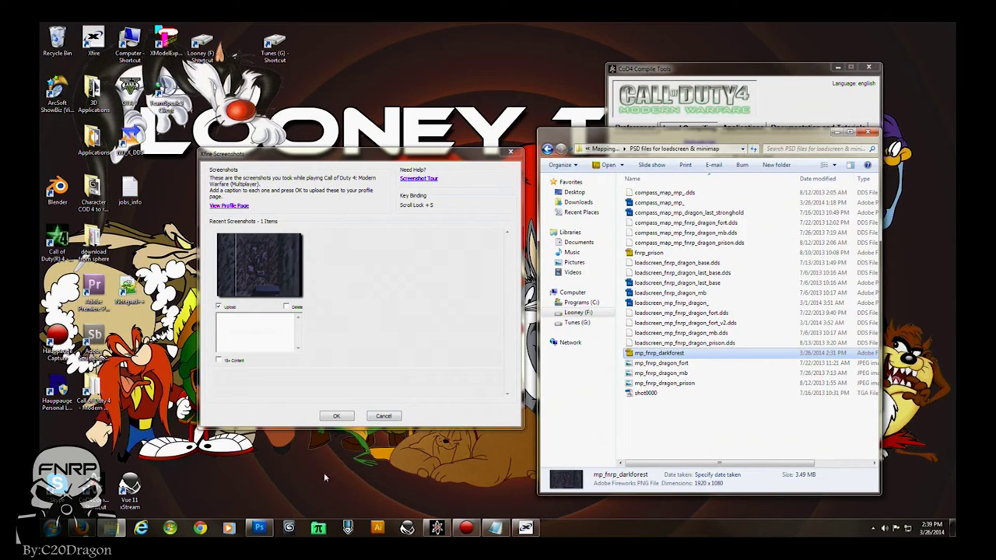
# Step: Switch to Photoshop and open mp_fnrp_darkforest.png
pyautogui.moveTo(259, 529)
pyautogui.click(255, 523)
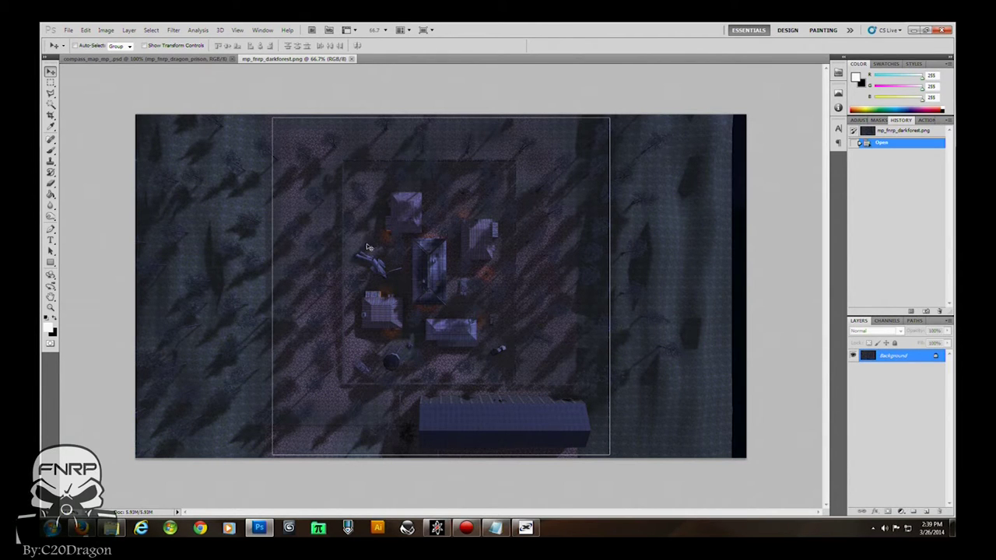
# Step: Select the map area just inside the white square outline with the Rectangular Marquee tool, from its upper-left to its lower-right corner
pyautogui.hotkey('ctrl', '+')
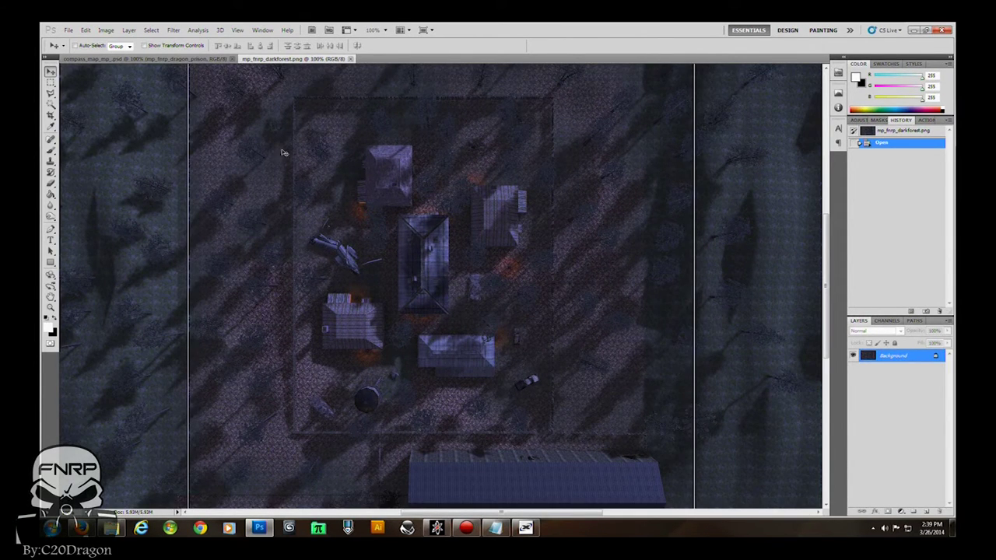
pyautogui.moveTo(288, 137); pyautogui.dragTo(400, 311)
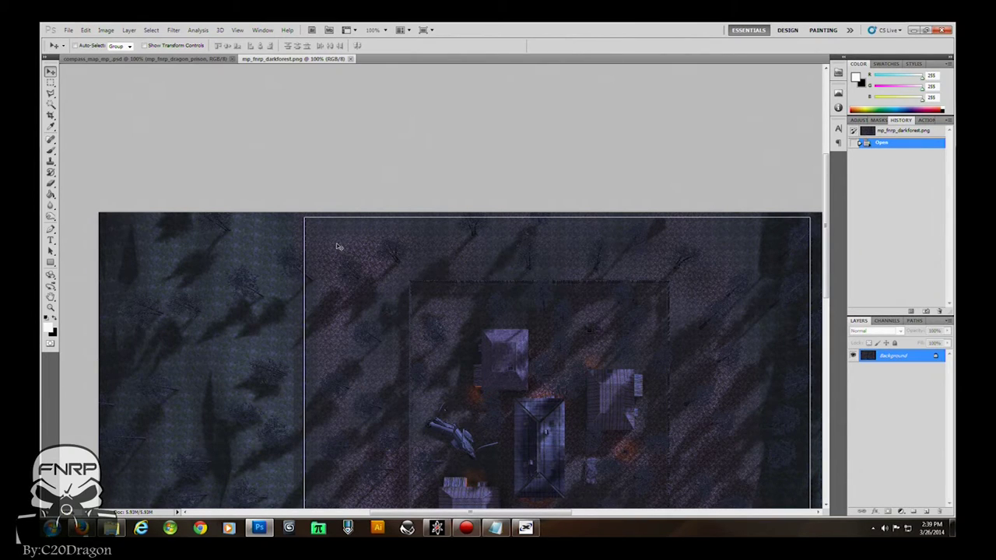
pyautogui.scroll(3, 327, 242)
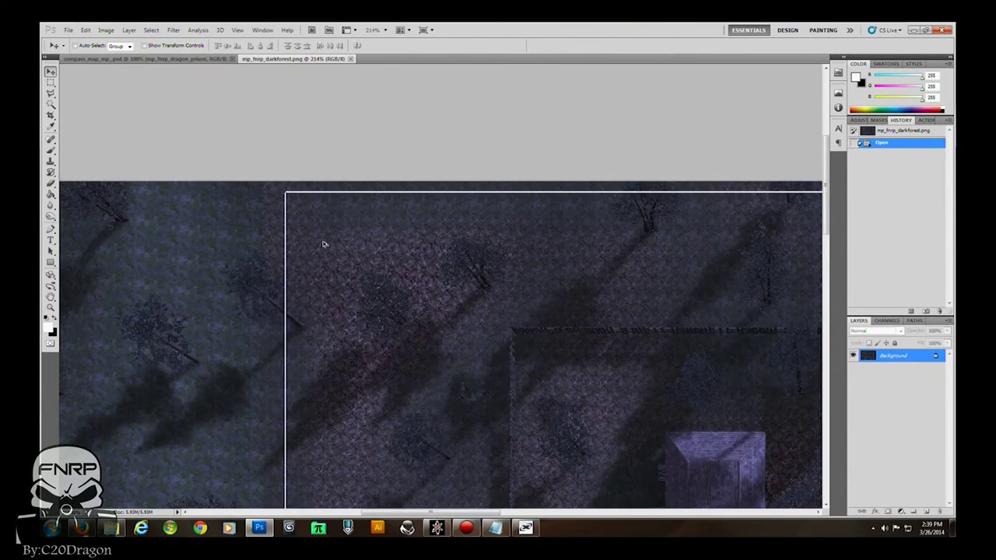
pyautogui.scroll(5, 322, 238)
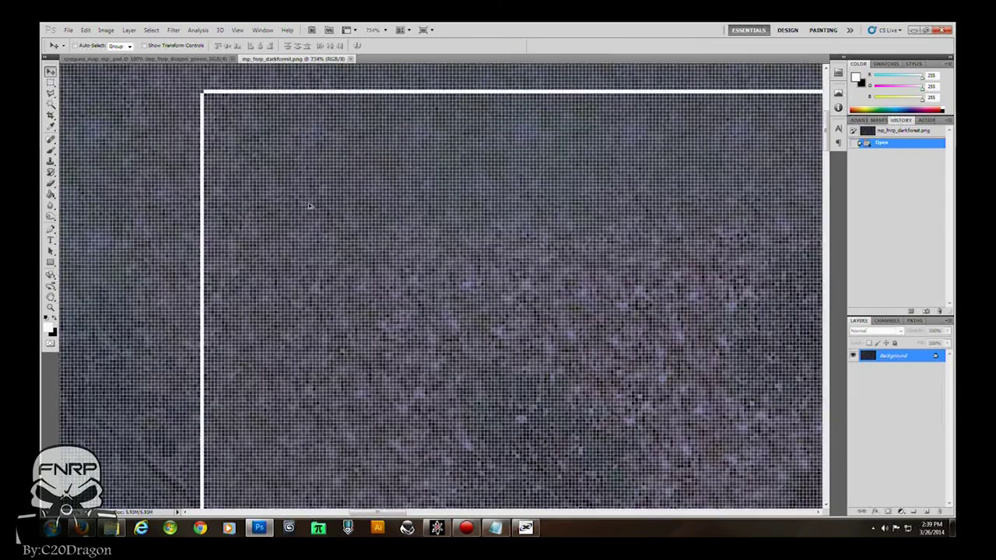
pyautogui.moveTo(252, 138); pyautogui.dragTo(307, 192)
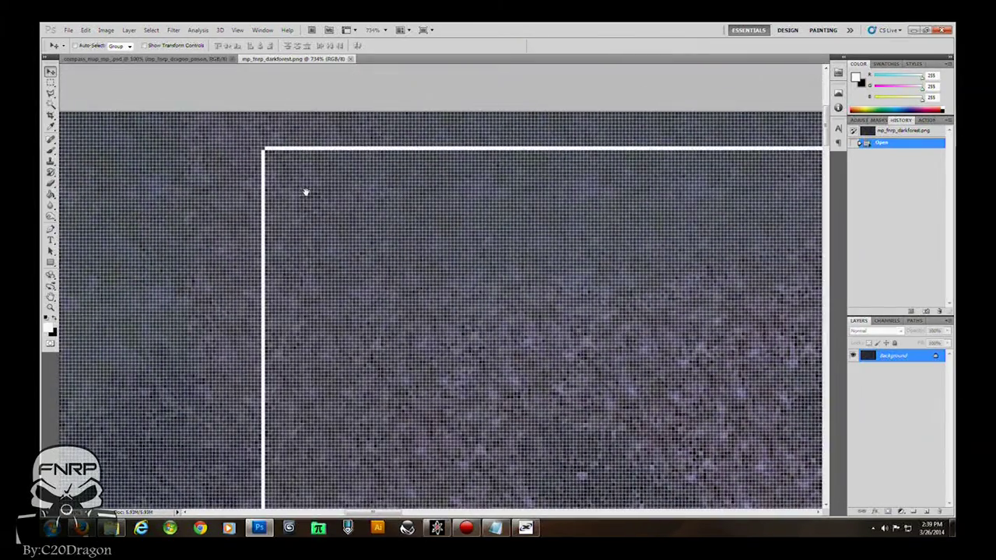
pyautogui.click(50, 82)
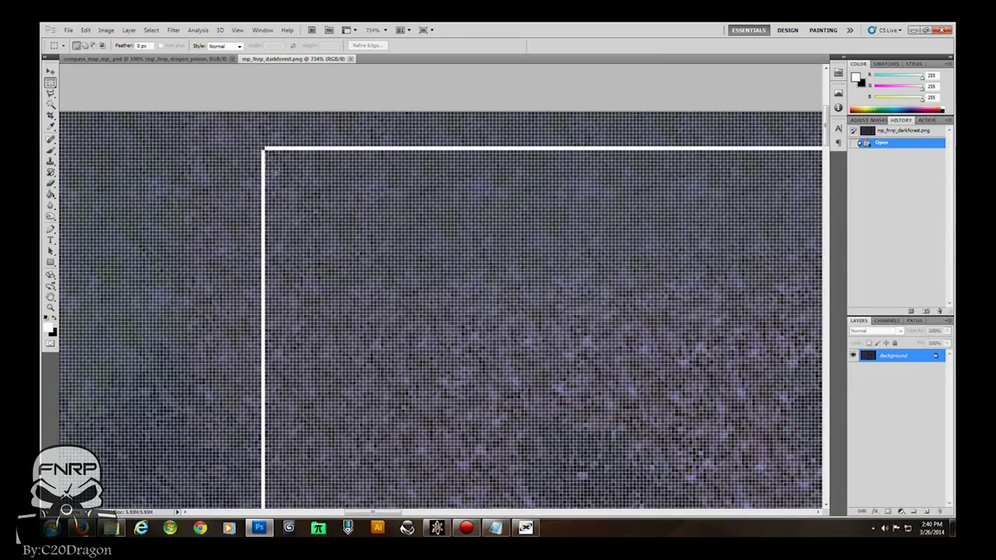
pyautogui.moveTo(274, 180); pyautogui.dragTo(47, 16)
pyautogui.scroll(-10, 440, 288)
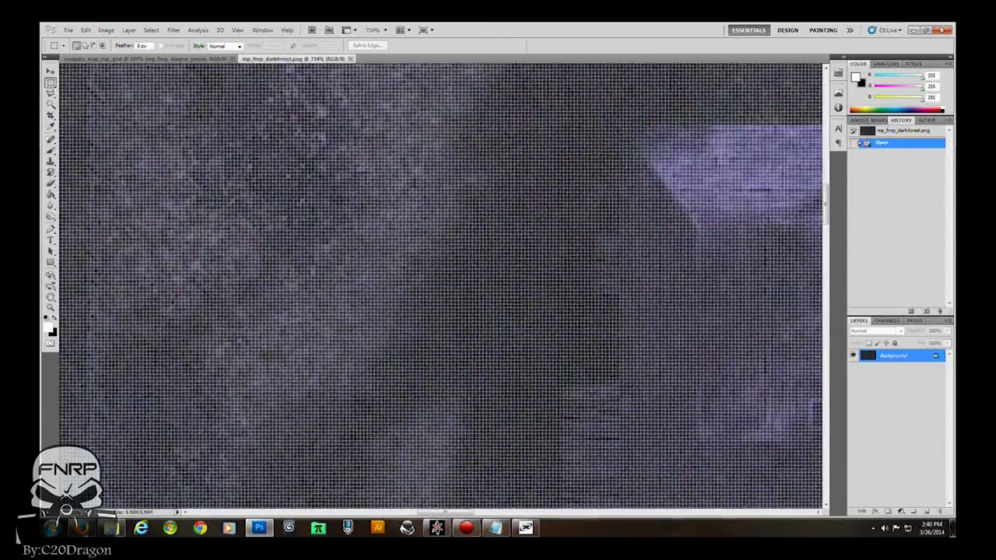
pyautogui.scroll(-10, 441, 288)
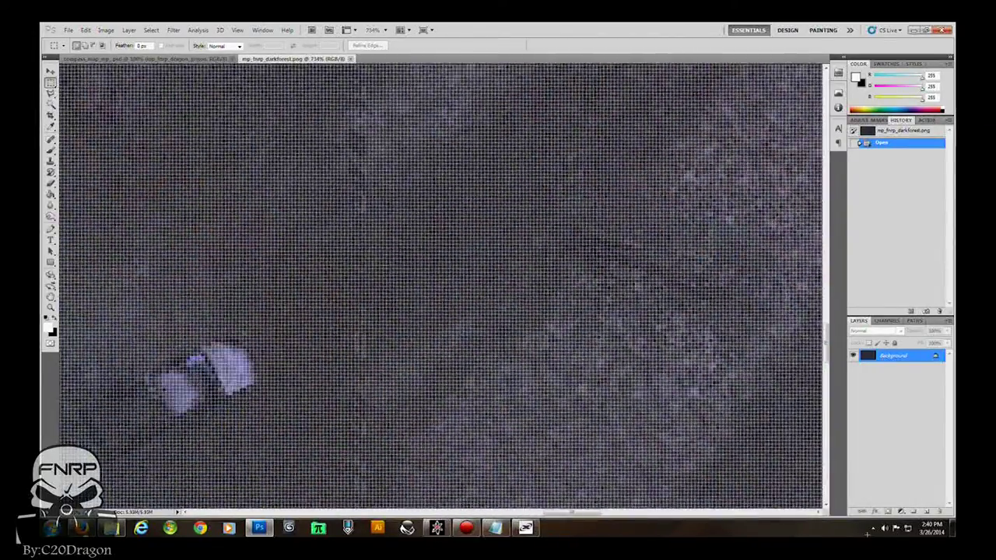
pyautogui.scroll(-8, 440, 288)
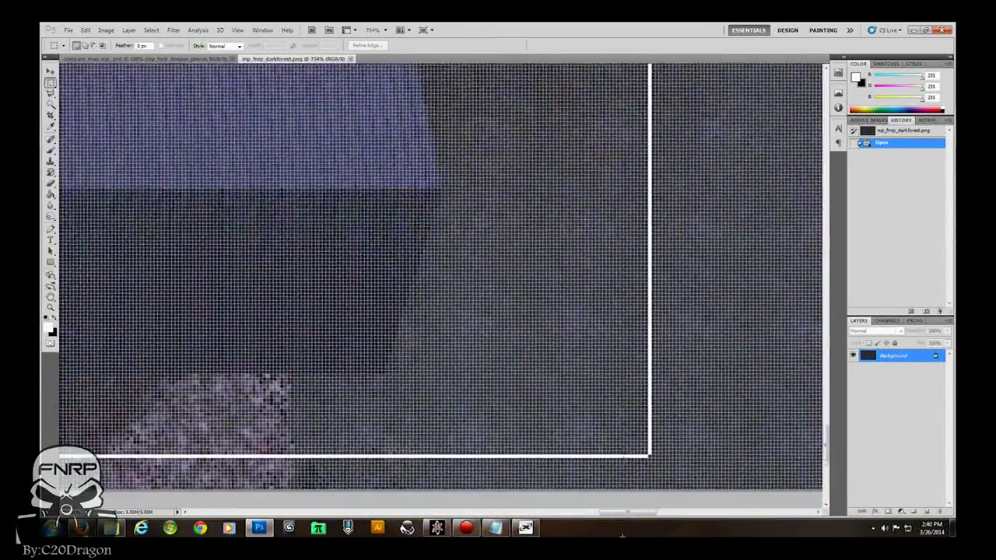
pyautogui.moveTo(653, 326); pyautogui.dragTo(661, 333)
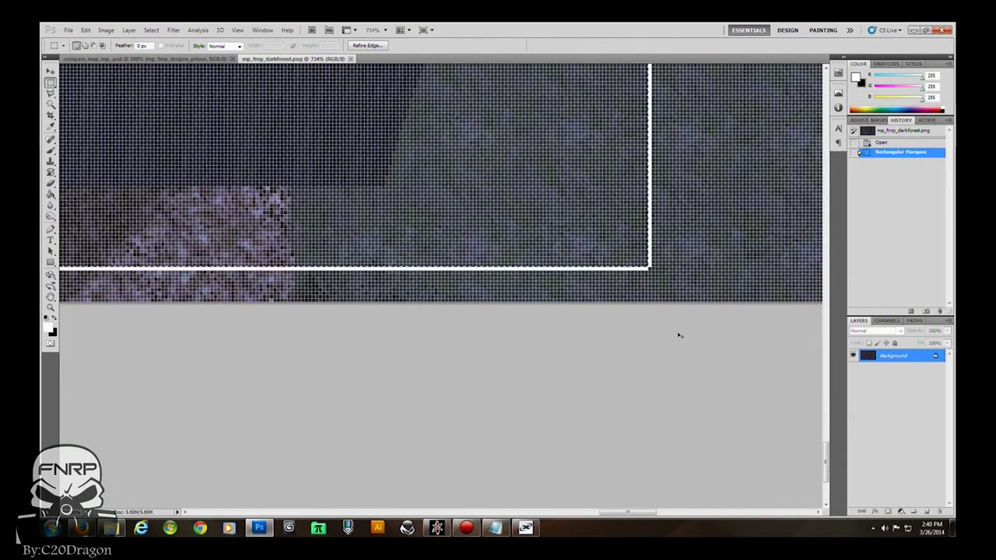
# Step: Cut the selected map area, paste it into compass_map_mp_.psd and activate the Move tool
pyautogui.hotkey('ctrl', 'x')
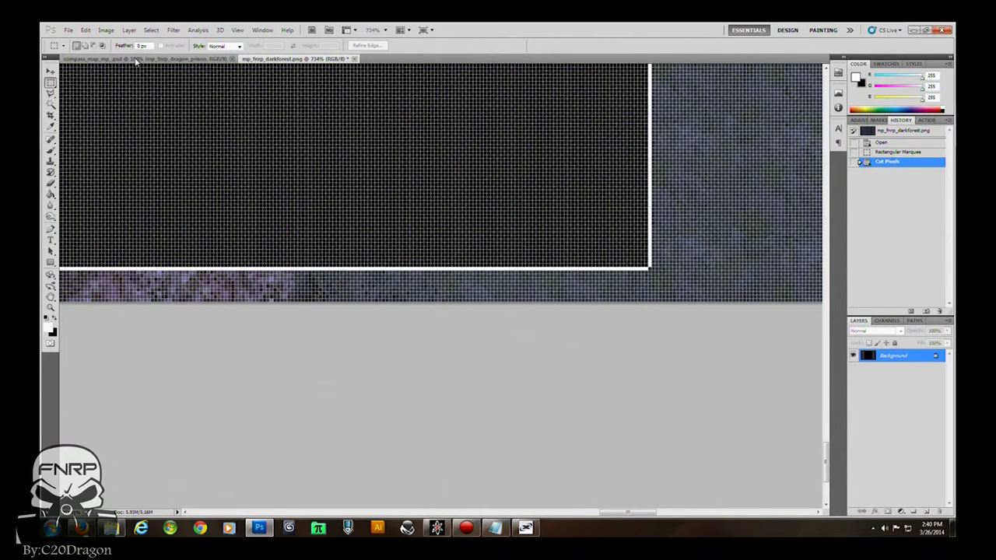
pyautogui.click(137, 59)
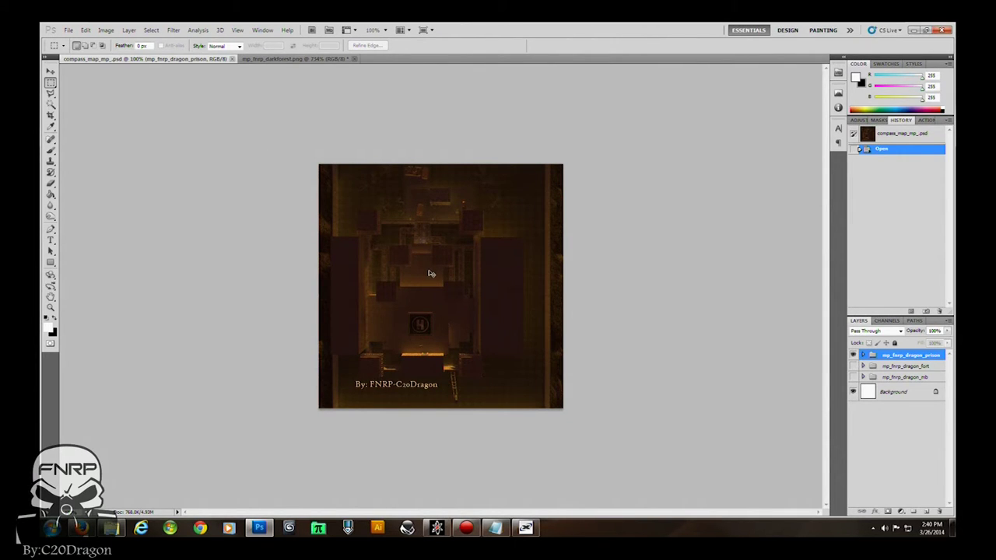
pyautogui.hotkey('ctrl', 'v')
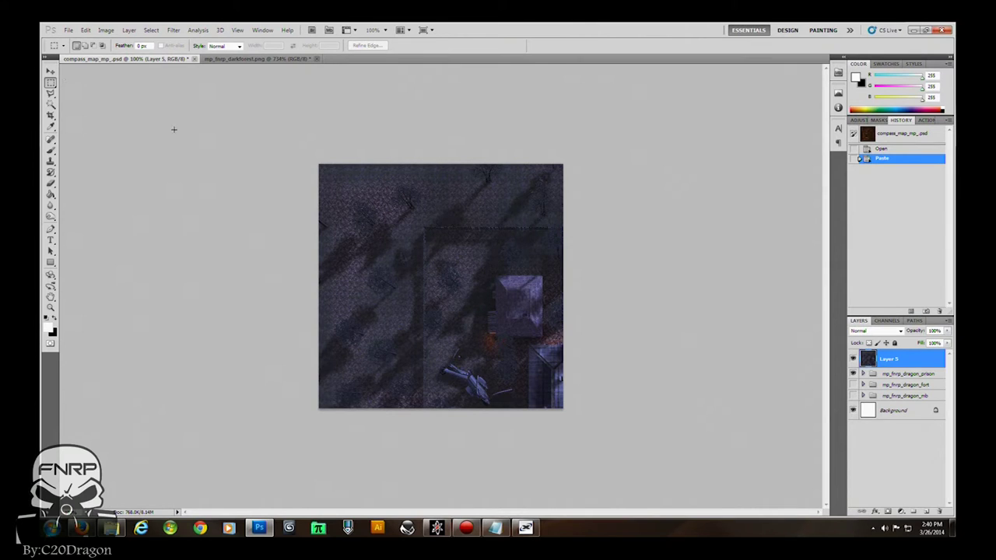
pyautogui.press('v')
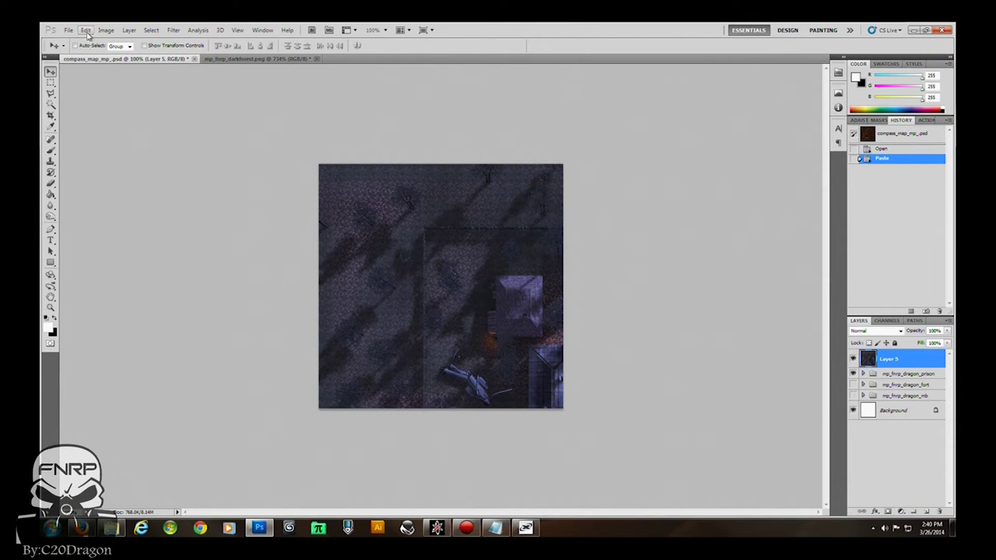
# Step: Check the image size of compass_map_mp_.psd and compare the document with the mp_fnrp_darkforest.png source image
pyautogui.click(106, 30)
pyautogui.moveTo(63, 32)
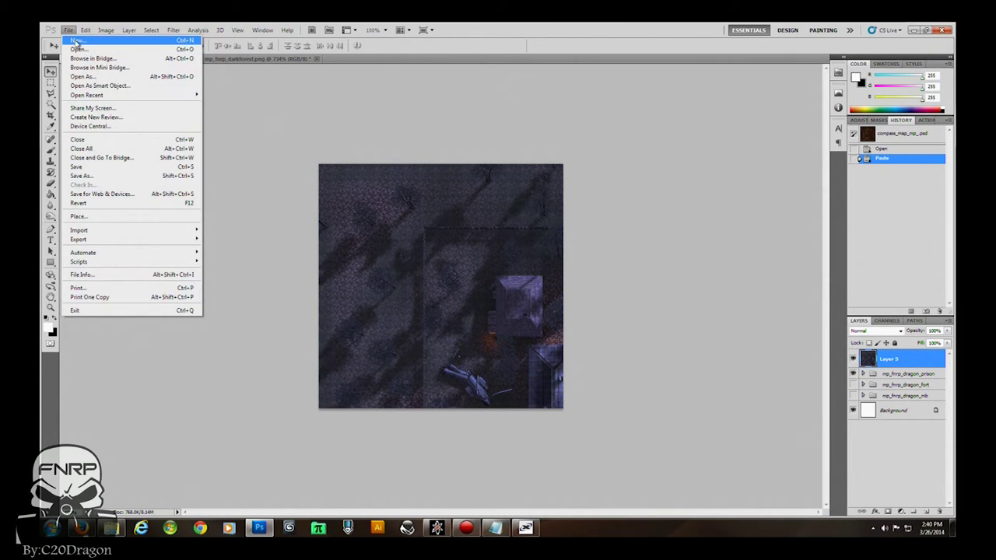
pyautogui.moveTo(106, 30)
pyautogui.click(130, 99)
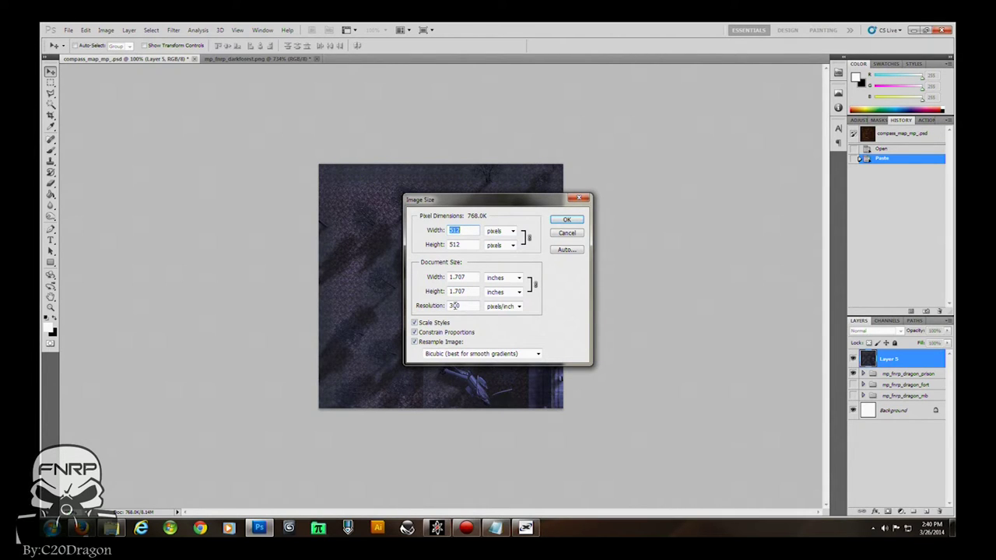
pyautogui.click(568, 221)
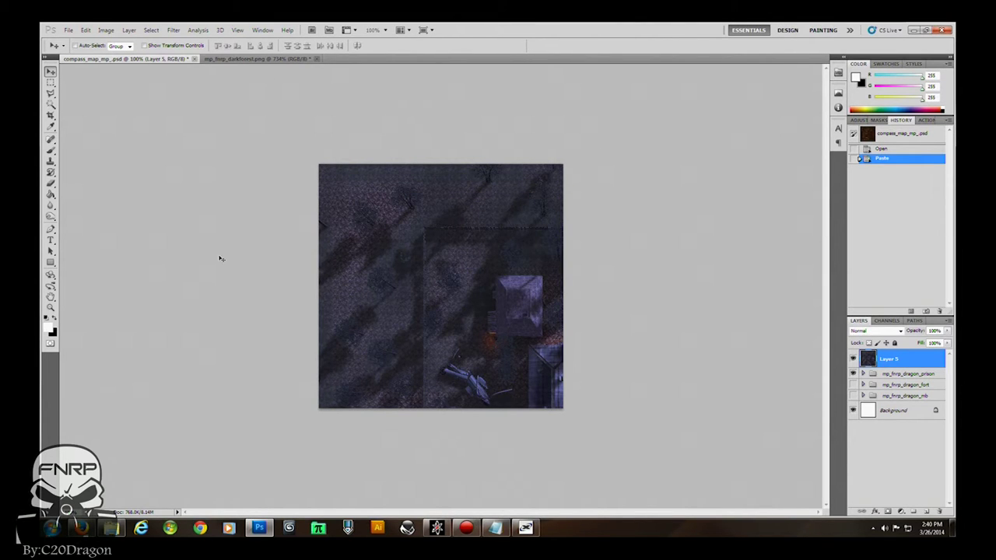
pyautogui.click(274, 61)
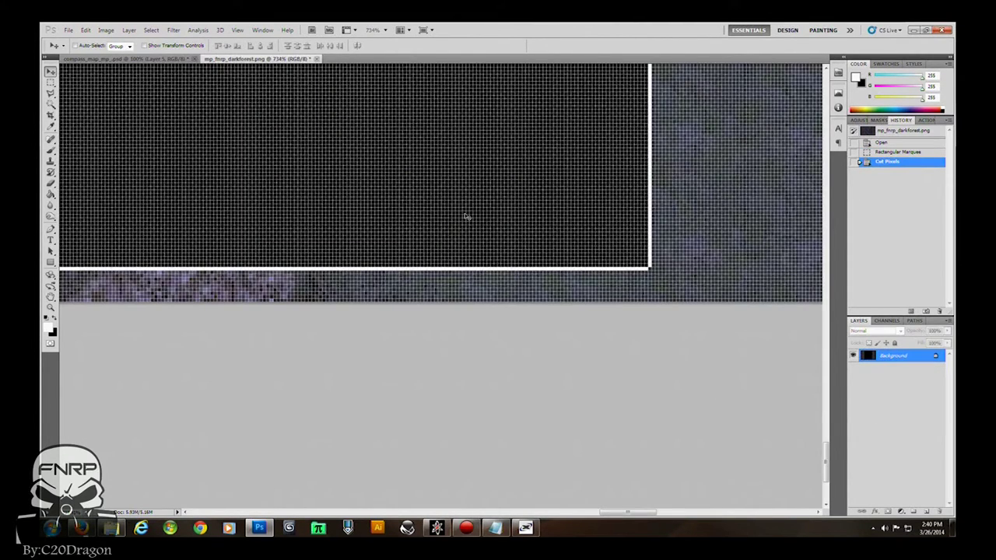
pyautogui.click(111, 63)
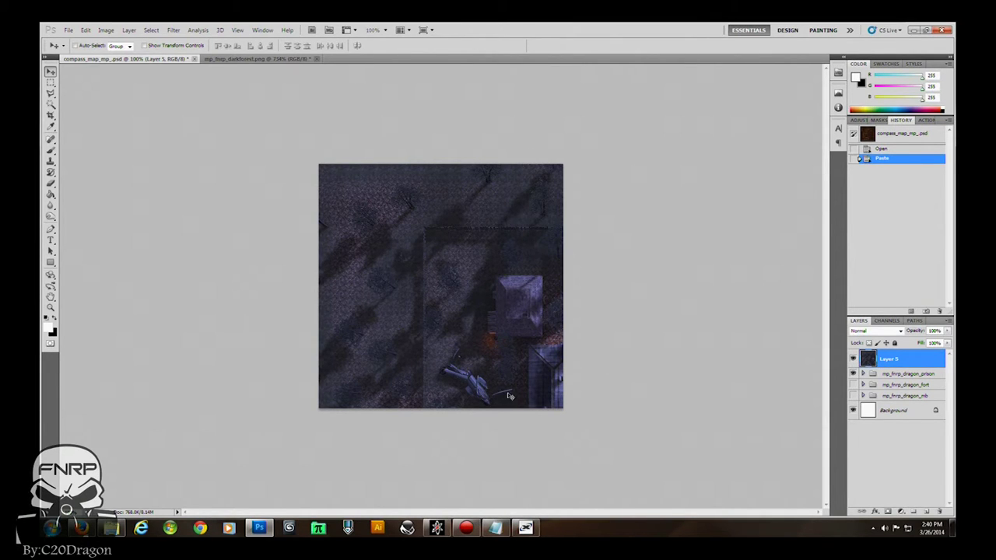
# Step: Free-transform the pasted Layer 5 and scale it proportionally down to about 49.22% so the whole map roughly fits the canvas
pyautogui.hotkey('ctrl', 't')
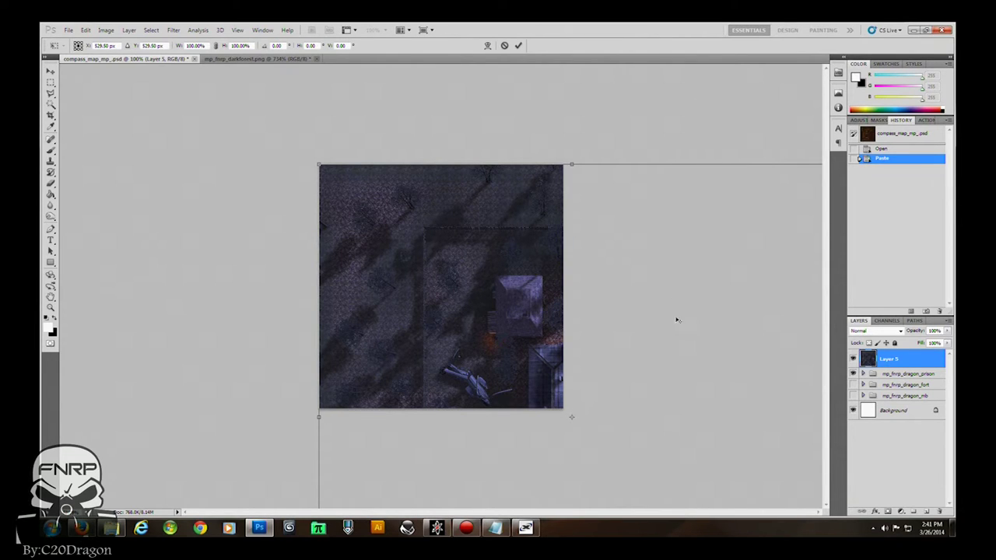
pyautogui.hotkey('ctrl', '0')
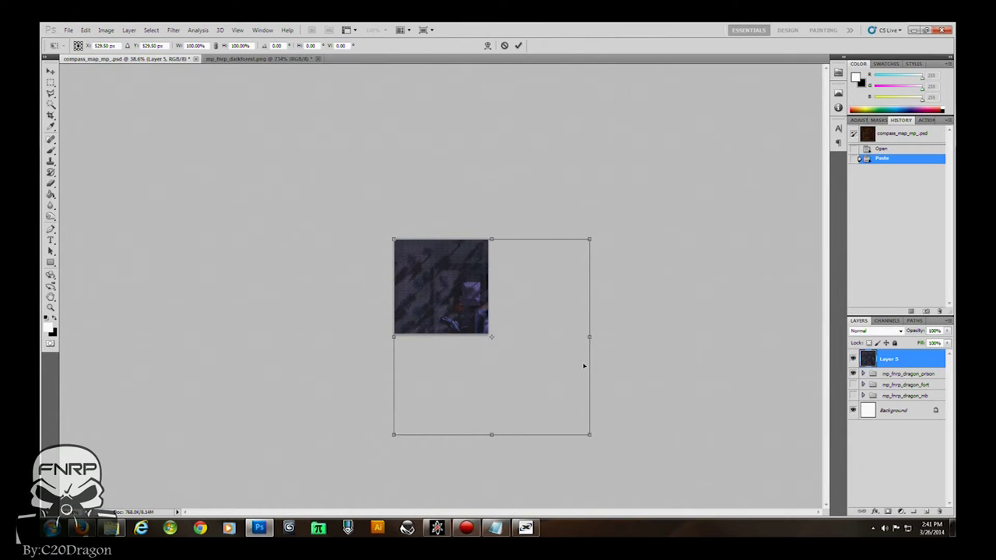
pyautogui.hotkey('ctrl', '-')
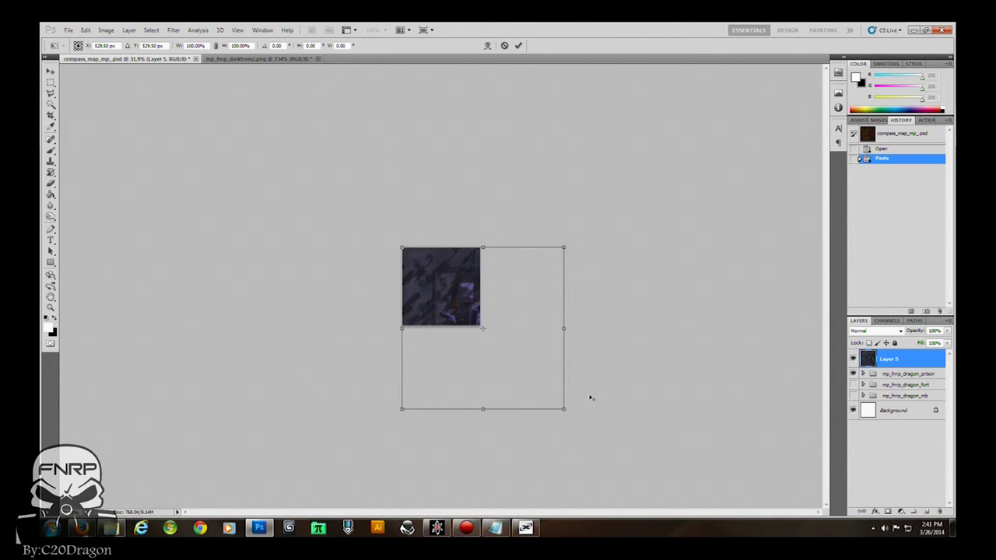
pyautogui.hotkey('ctrl', '-')
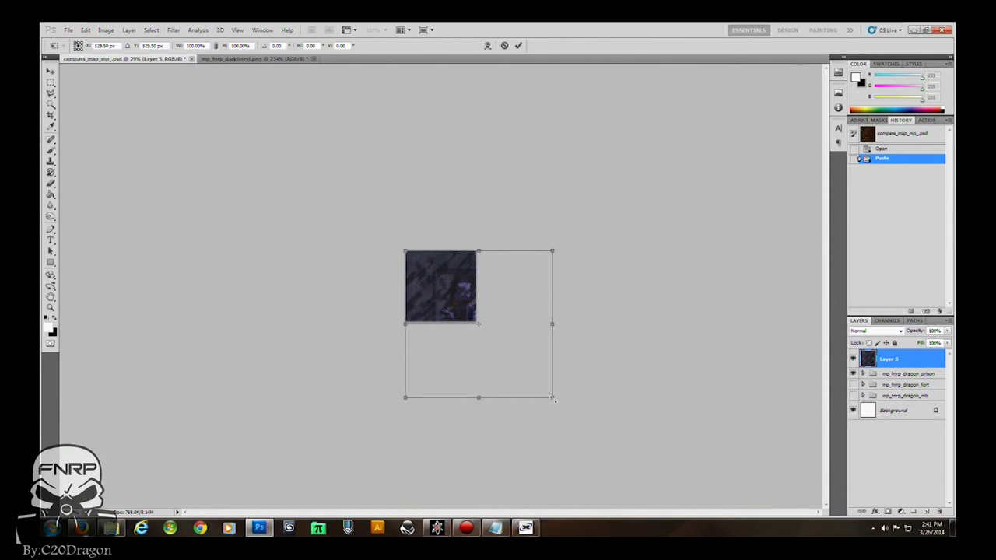
pyautogui.moveTo(550, 397); pyautogui.dragTo(526, 383)
pyautogui.moveTo(505, 378); pyautogui.dragTo(447, 355)
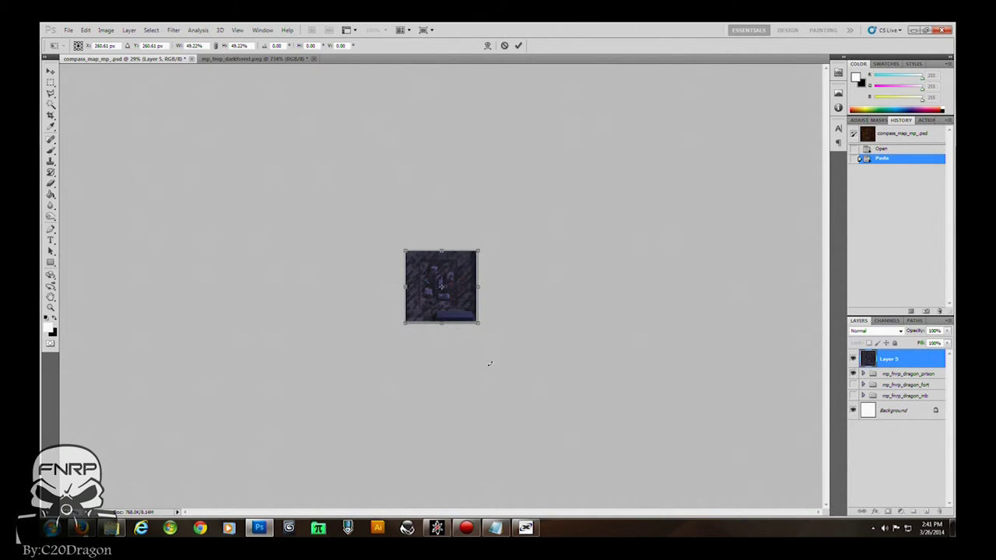
# Step: Align the layer's lower and right edges with the canvas edges at 48.35% width and height, and commit the transform
pyautogui.scroll(5, 491, 366)
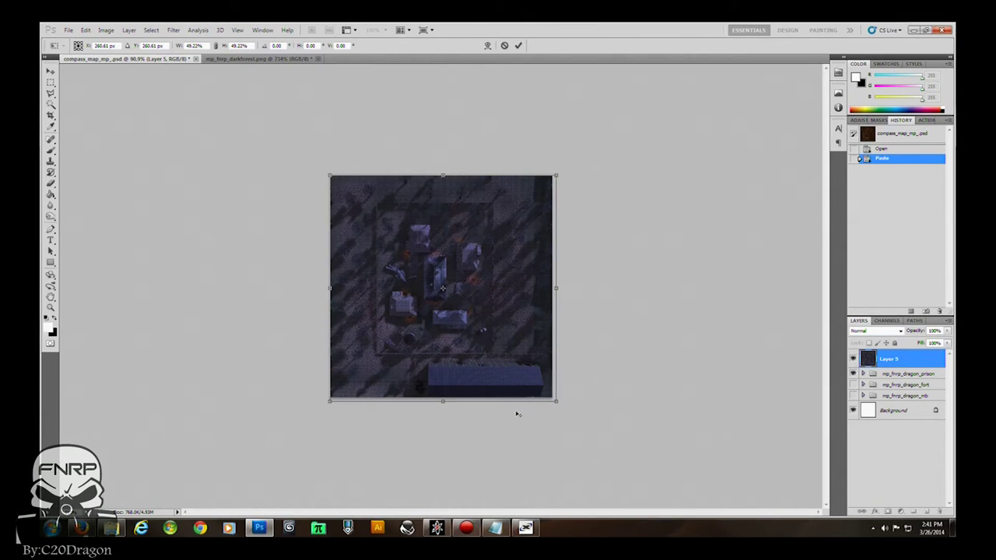
pyautogui.scroll(3, 533, 435)
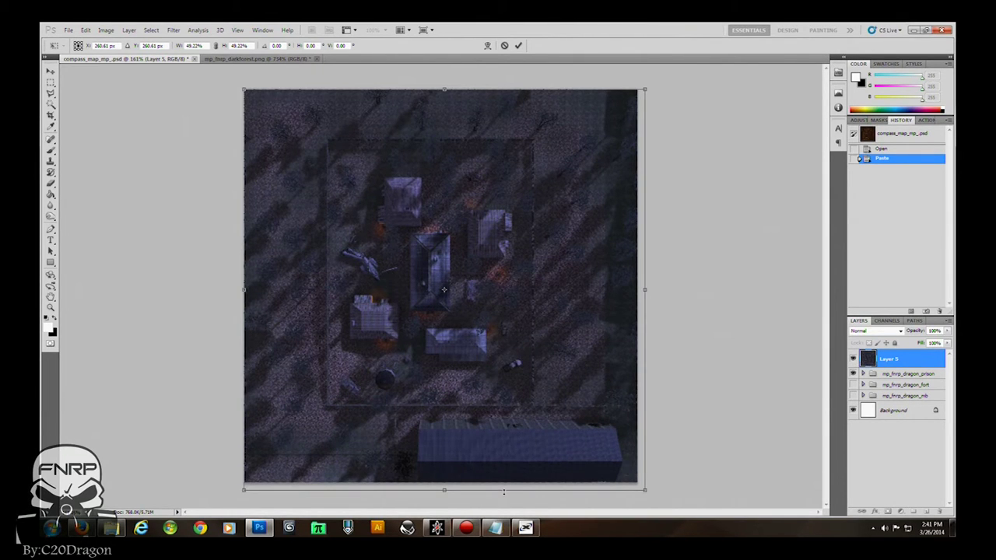
pyautogui.moveTo(503, 490); pyautogui.dragTo(505, 484)
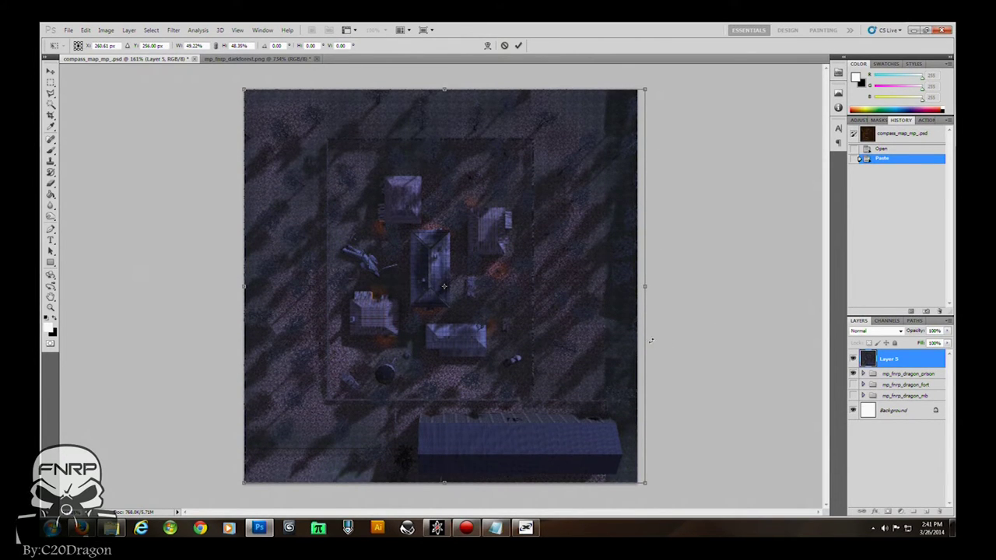
pyautogui.moveTo(647, 340); pyautogui.dragTo(638, 340)
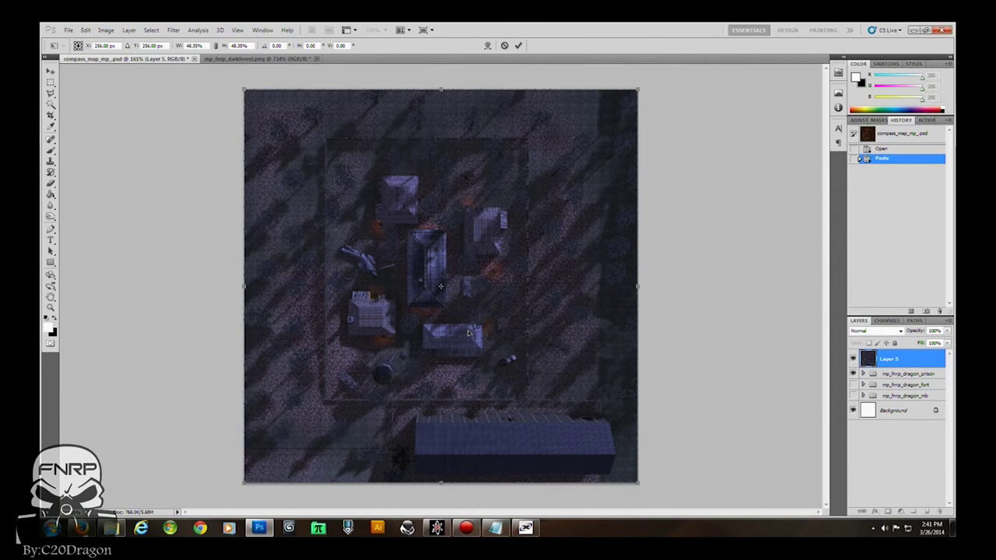
pyautogui.press('Return')
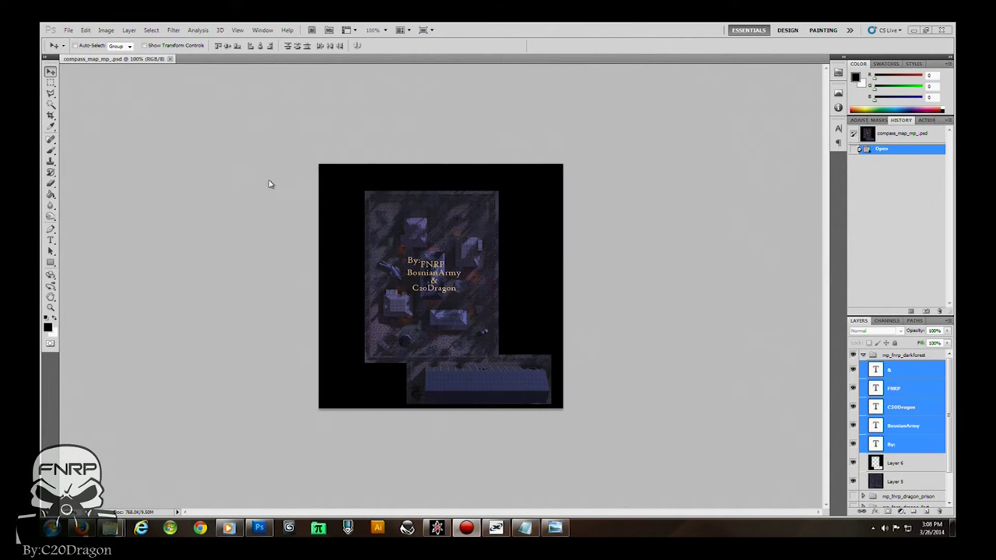
# Step: Save a copy of the minimap in D3D/DDS format as compass_map_mp_fnrp_darkforest, using DXT1 without alpha and no MIP maps
pyautogui.click(69, 31)
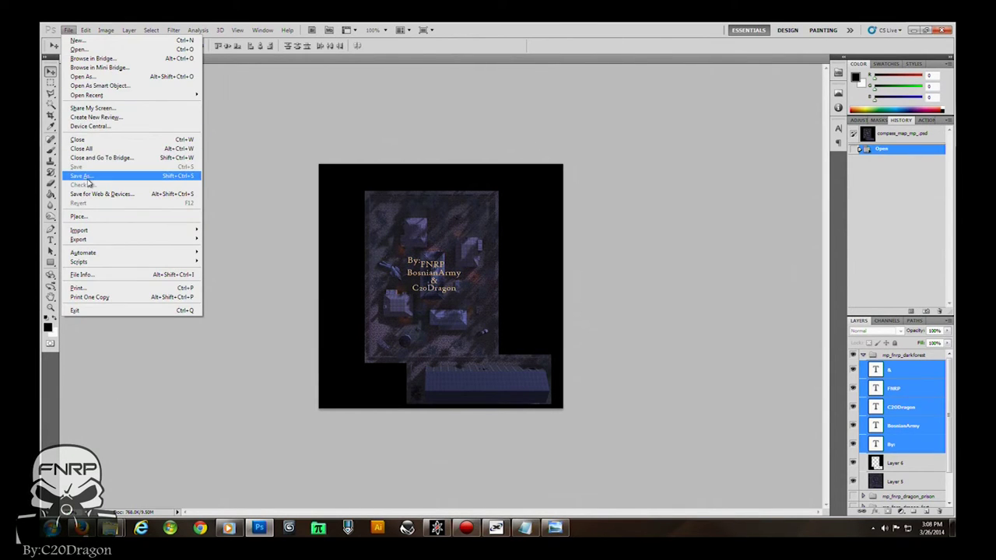
pyautogui.press('Escape')
pyautogui.hotkey('ctrl', 'shift', 's')
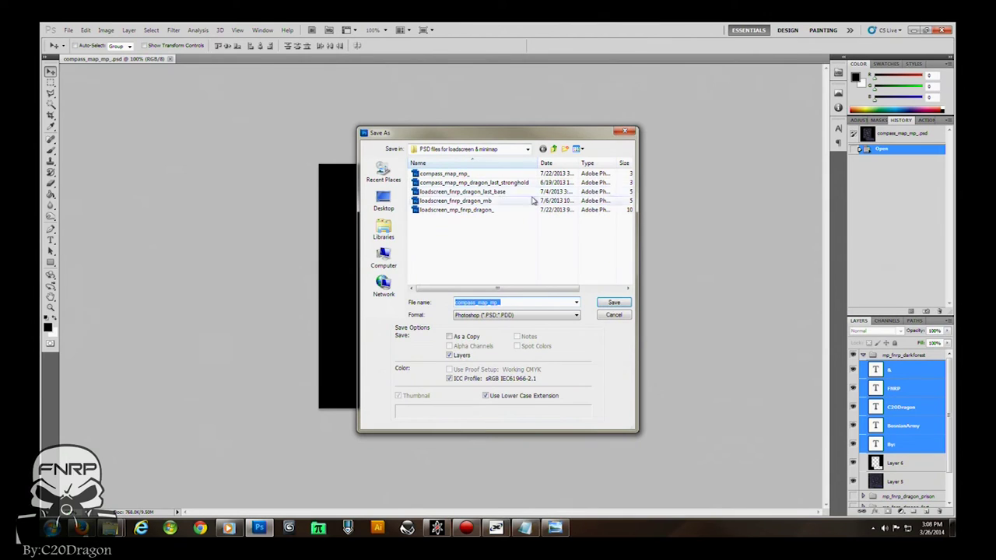
pyautogui.click(492, 318)
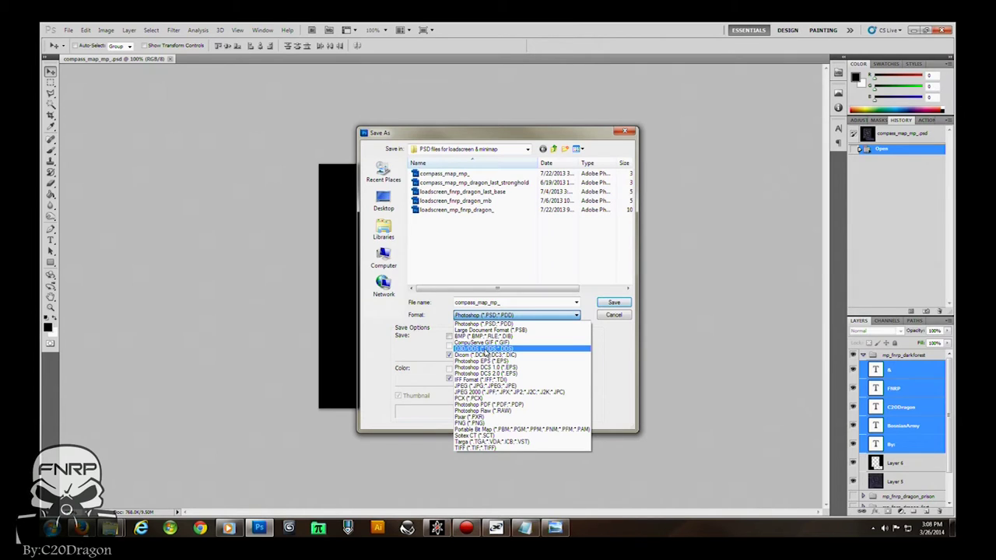
pyautogui.click(484, 349)
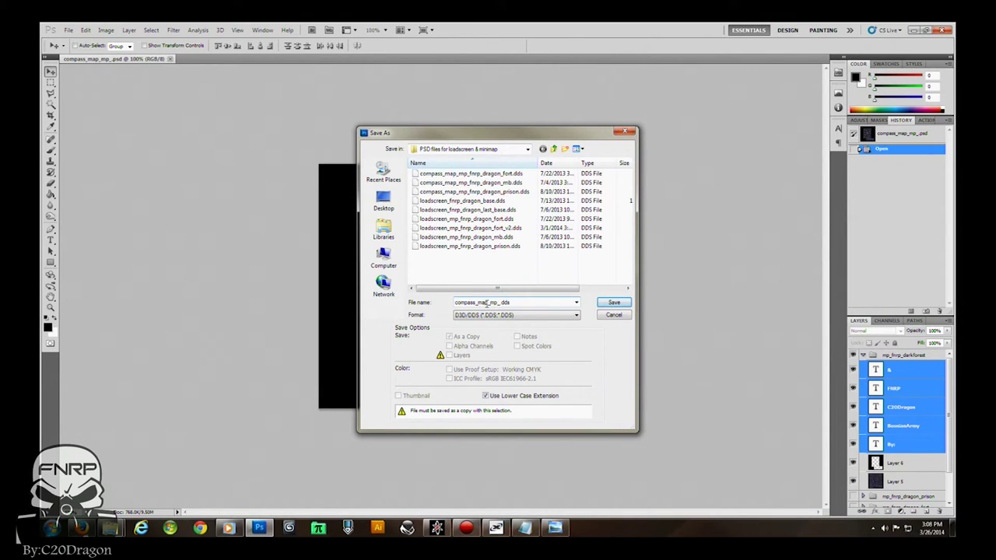
pyautogui.doubleClick(501, 302)
pyautogui.click(501, 302)
pyautogui.write('fnrp_darkforest')
pyautogui.click(613, 303)
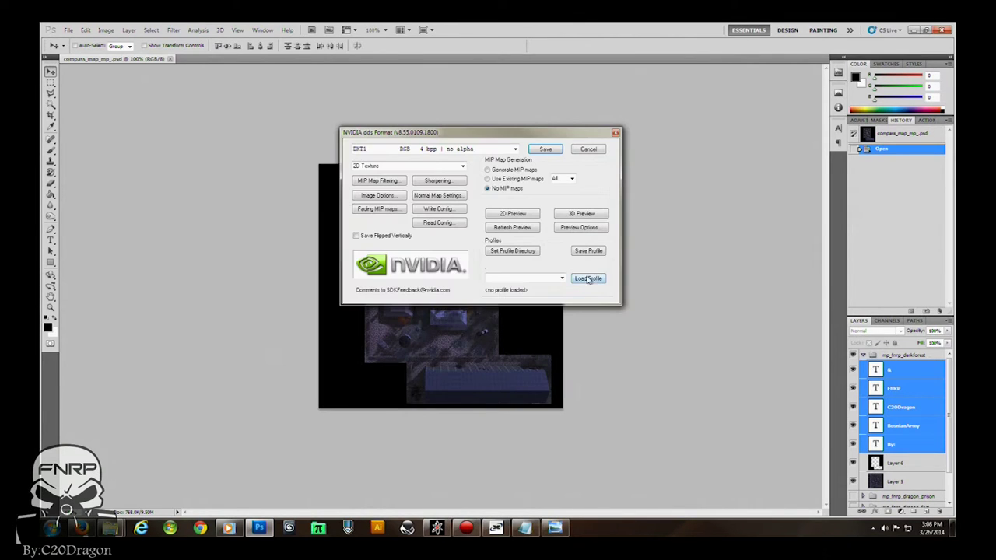
pyautogui.click(545, 150)
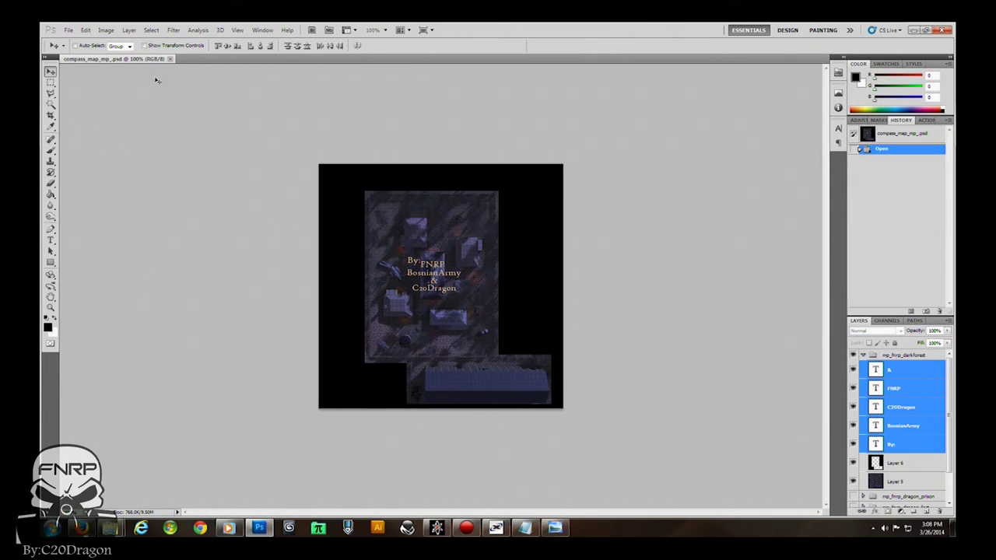
# Step: Close Photoshop and open the game's texture_assests folder beside the folder holding compass_map_mp_fnrp_darkforest.dds
pyautogui.click(942, 31)
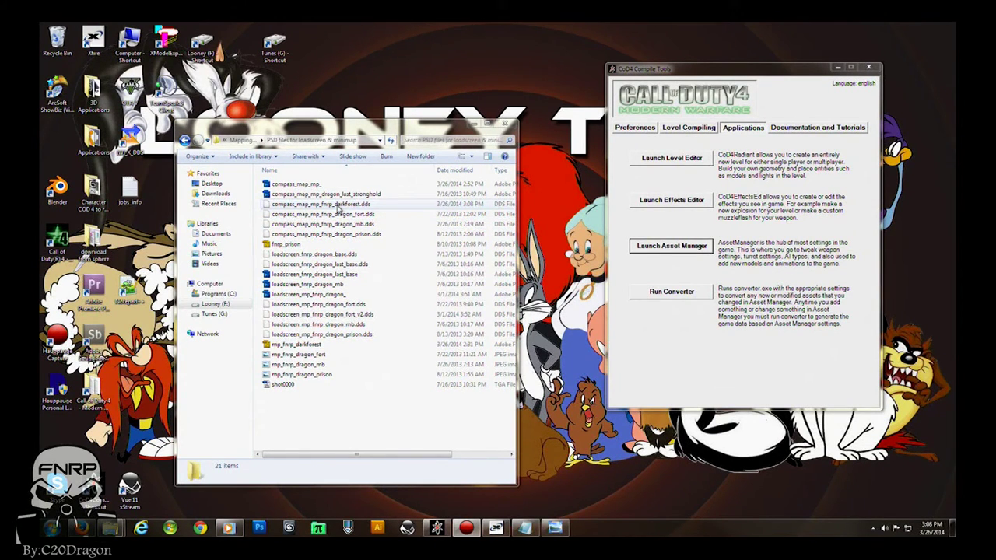
pyautogui.click(333, 204)
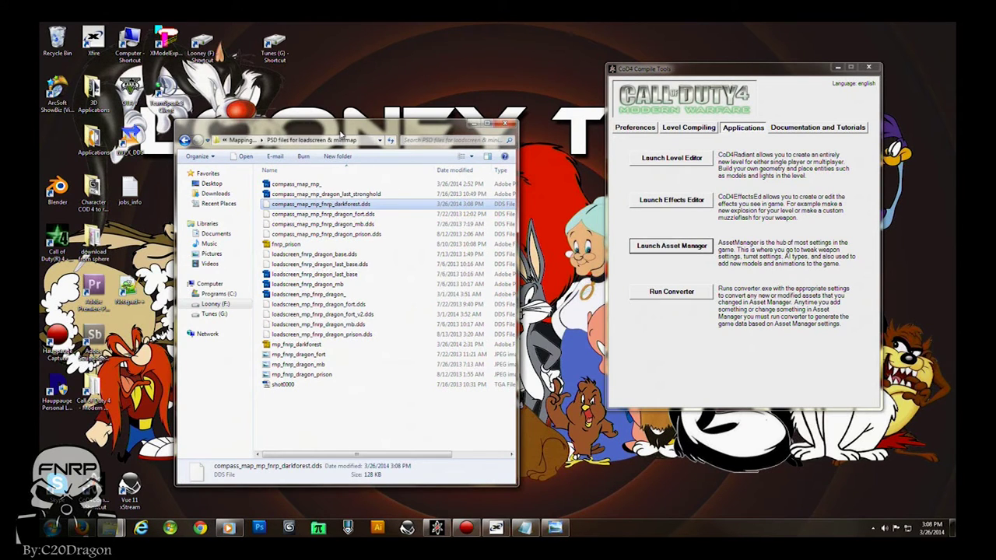
pyautogui.moveTo(343, 128); pyautogui.dragTo(377, 124)
pyautogui.doubleClick(92, 393)
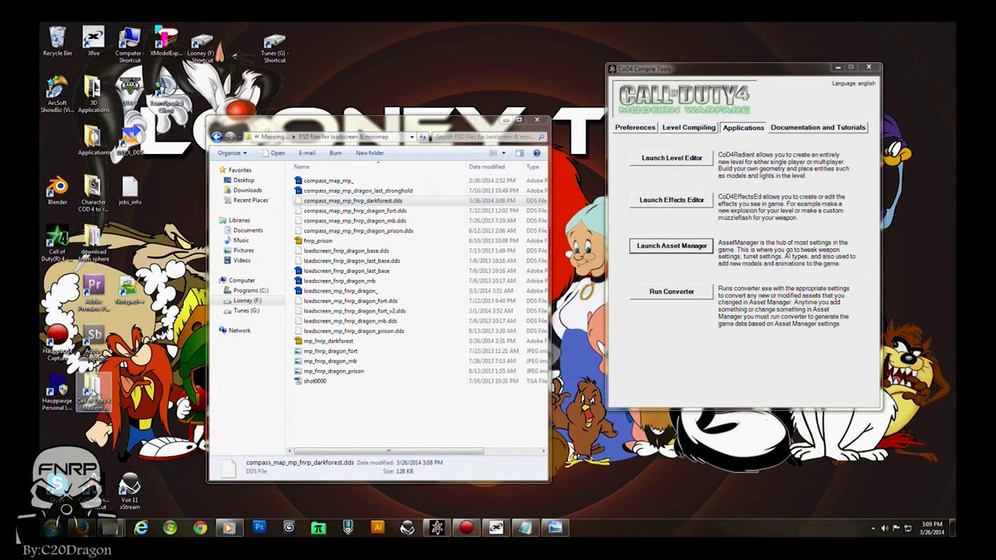
pyautogui.moveTo(315, 140); pyautogui.dragTo(663, 123)
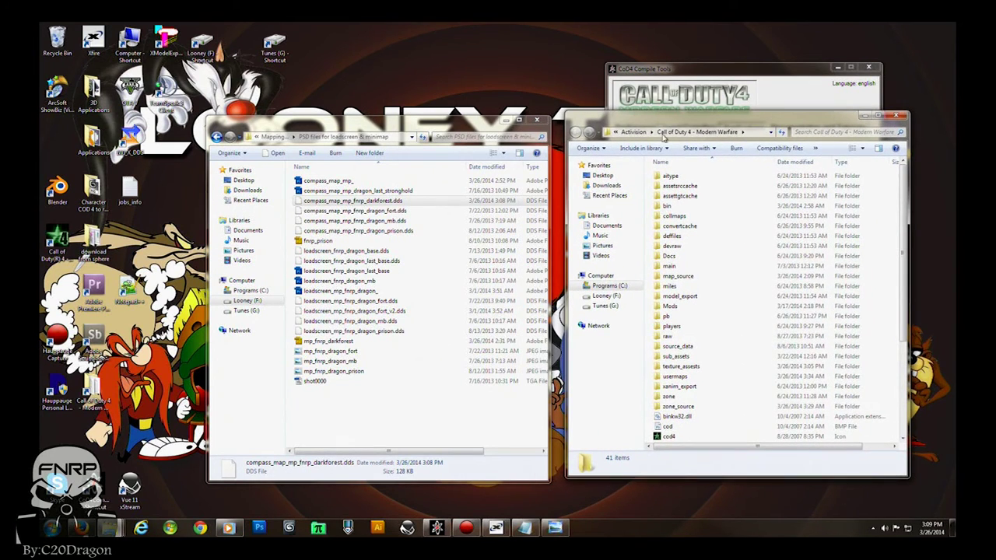
pyautogui.click(681, 366)
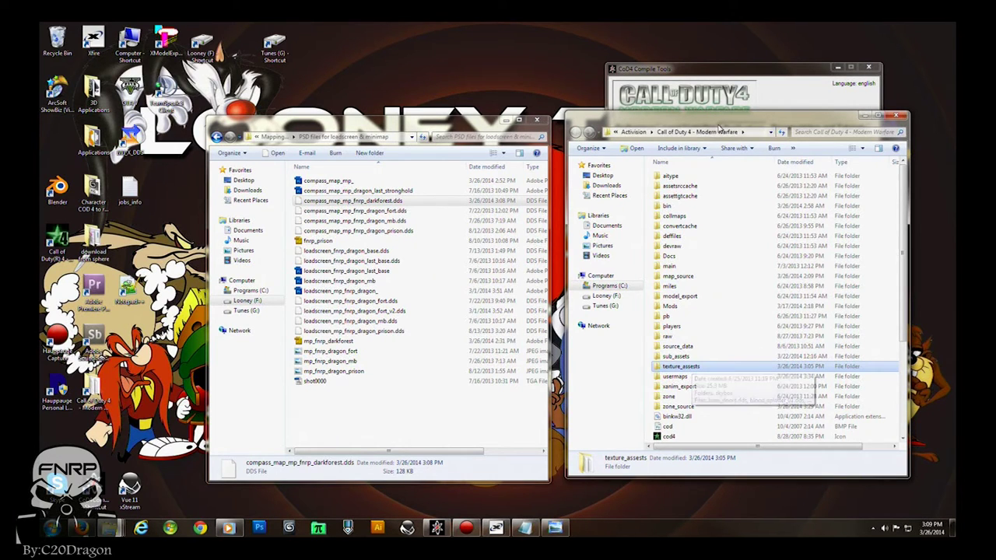
pyautogui.doubleClick(676, 367)
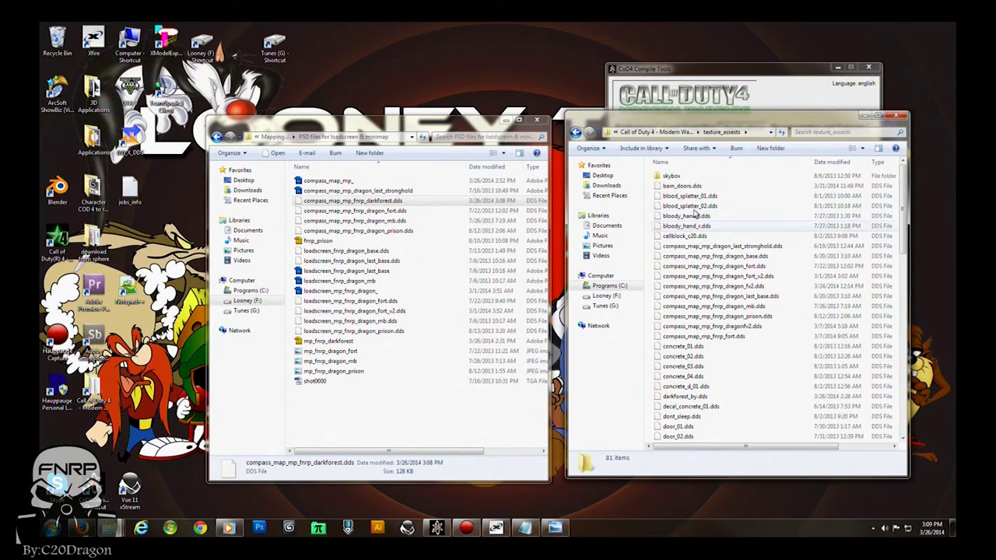
# Step: Copy compass_map_mp_fnrp_darkforest.dds into the texture_assests folder with administrator permission, and close both folder windows
pyautogui.scroll(-9, 714, 273)
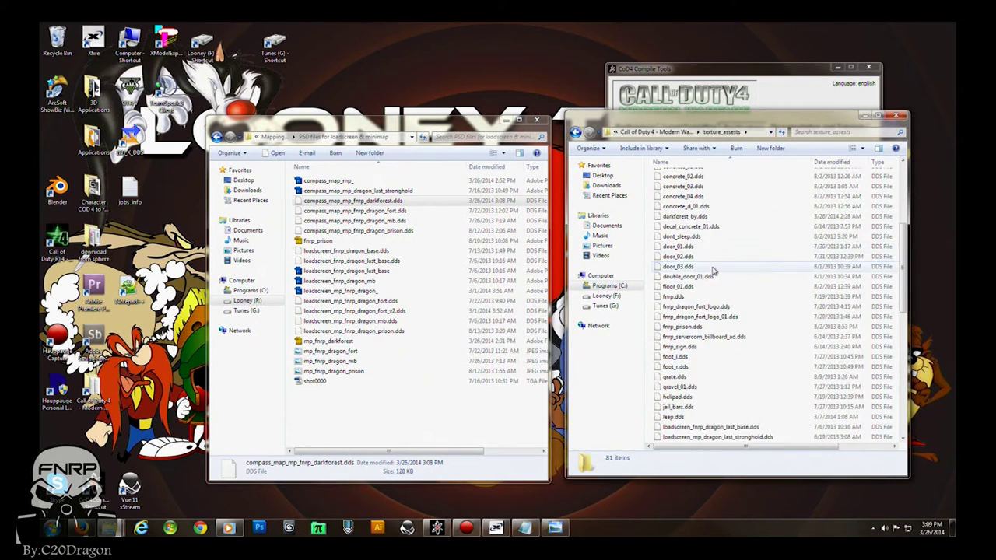
pyautogui.scroll(9, 704, 265)
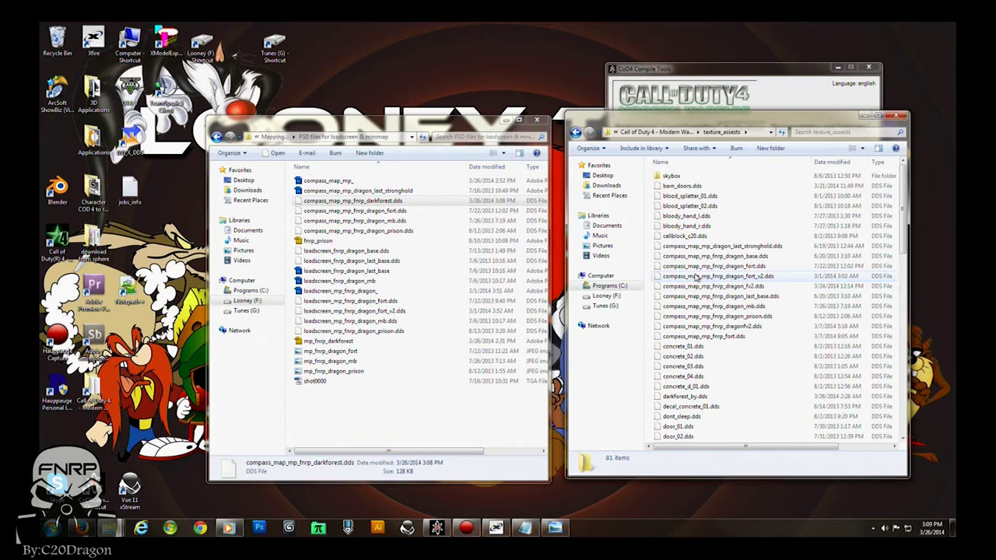
pyautogui.click(359, 131)
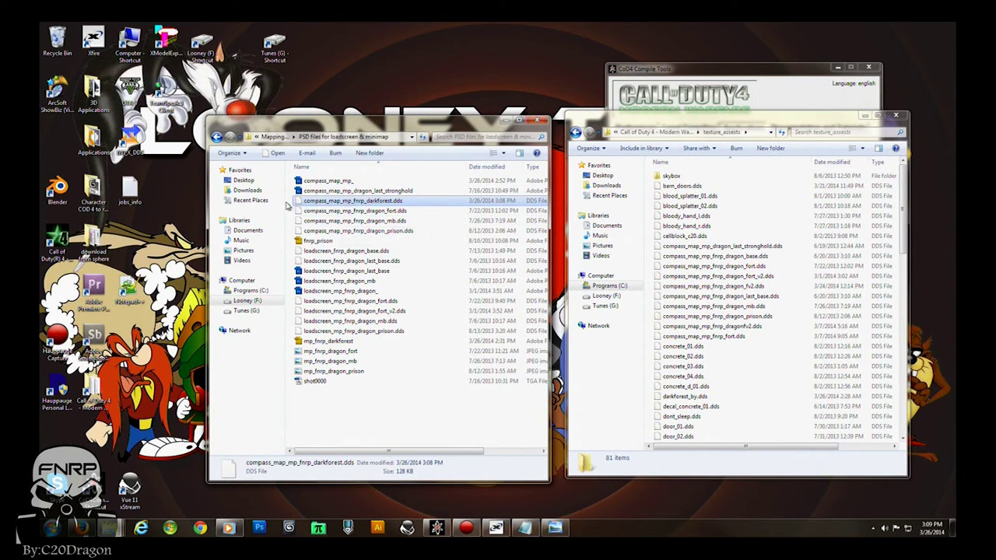
pyautogui.moveTo(312, 204); pyautogui.dragTo(692, 232)
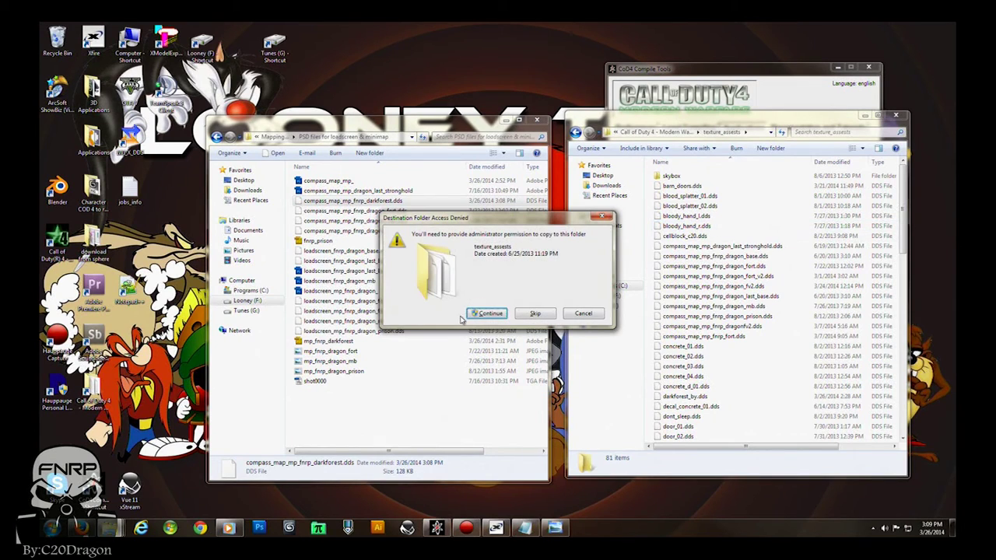
pyautogui.click(488, 312)
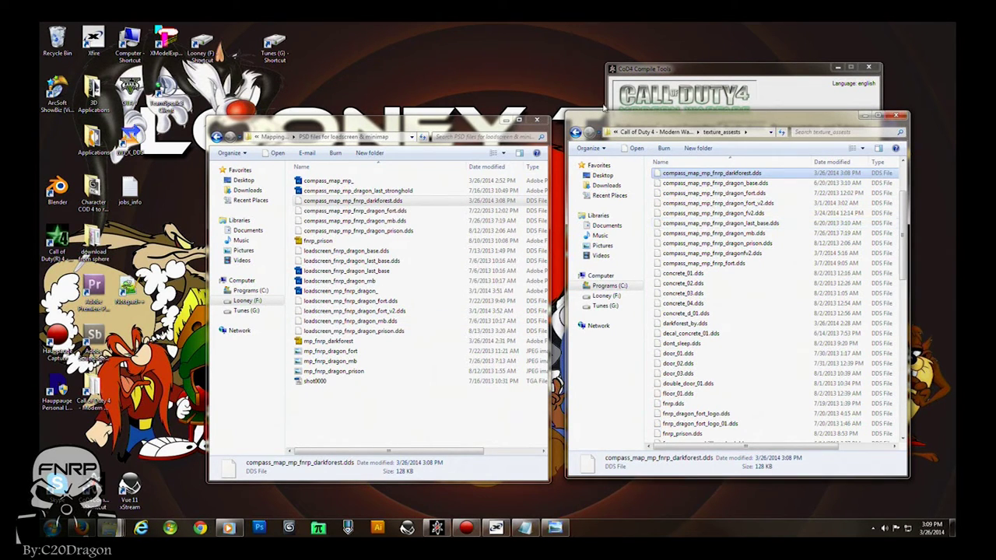
pyautogui.click(894, 116)
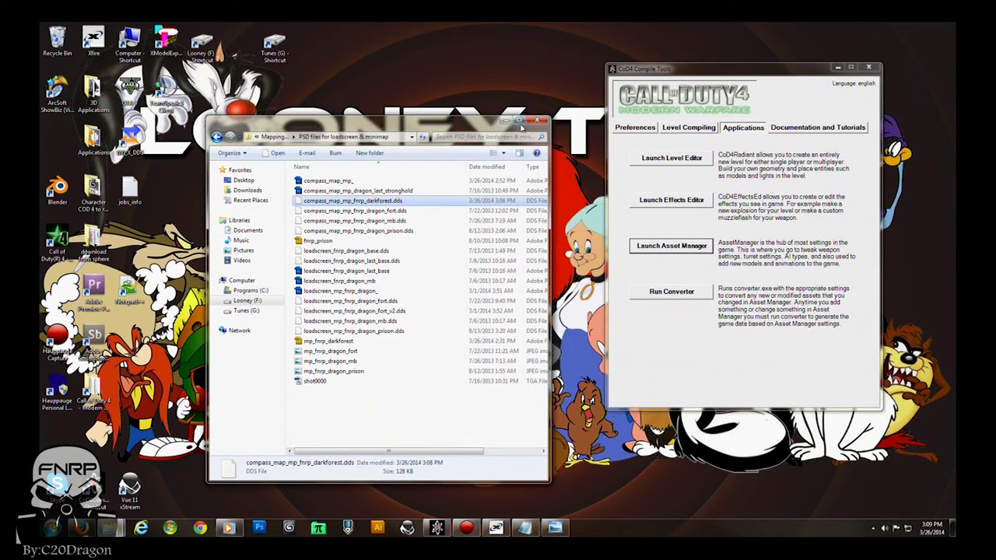
pyautogui.click(537, 119)
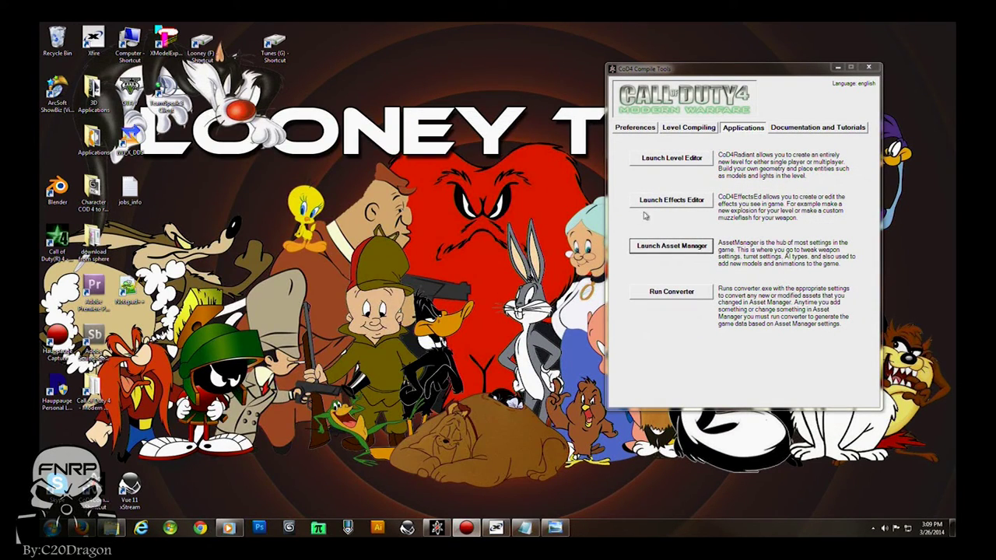
# Step: Launch Asset Manager from CoD4 Compile Tools and open the source_data folder in the Call of Duty 4 directory
pyautogui.click(671, 246)
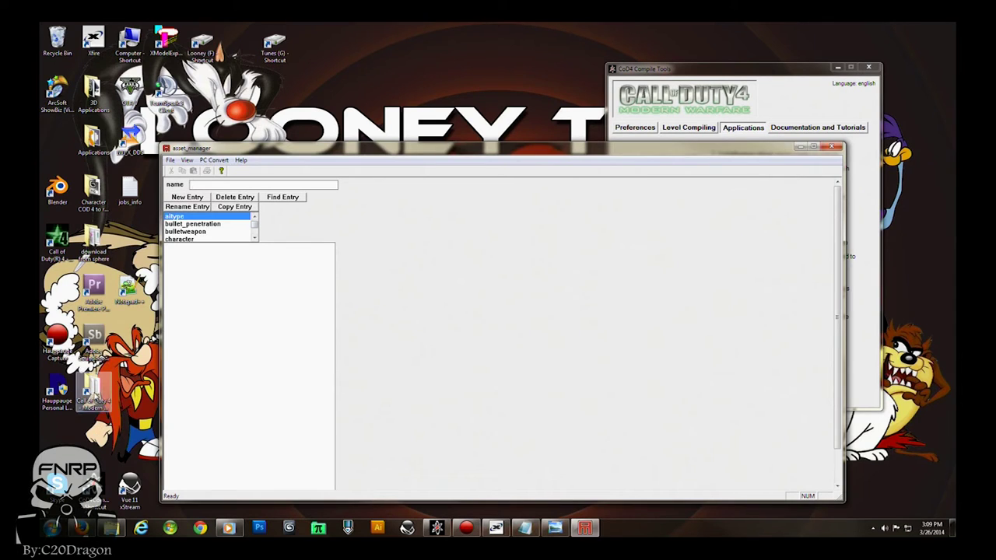
pyautogui.doubleClick(93, 393)
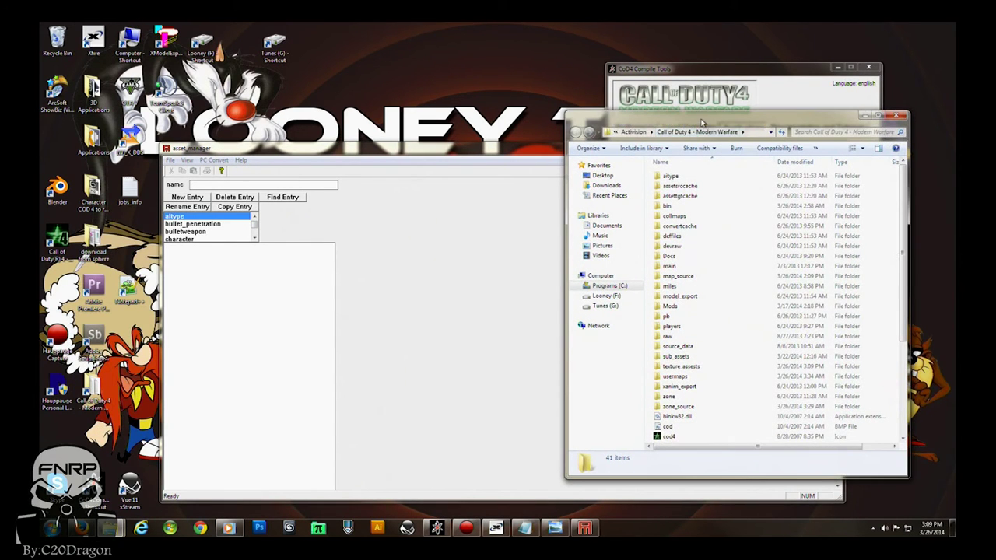
pyautogui.moveTo(709, 119); pyautogui.dragTo(692, 116)
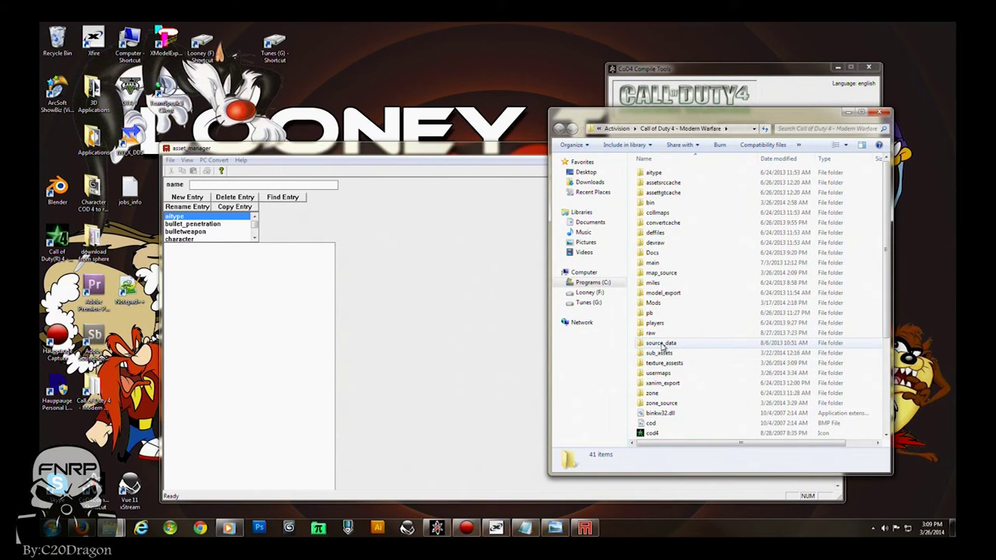
pyautogui.doubleClick(660, 343)
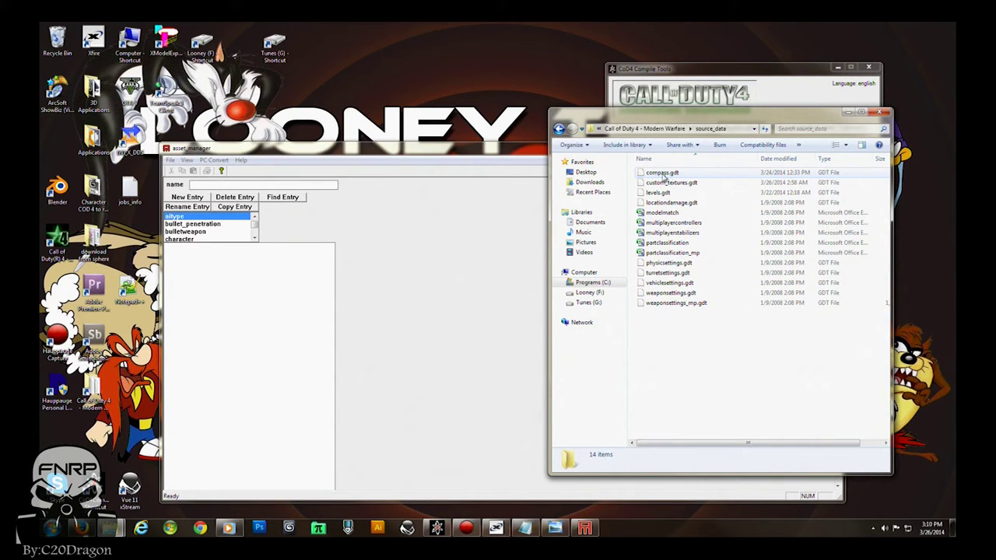
# Step: Return to Asset Manager and select material as the asset type
pyautogui.click(317, 153)
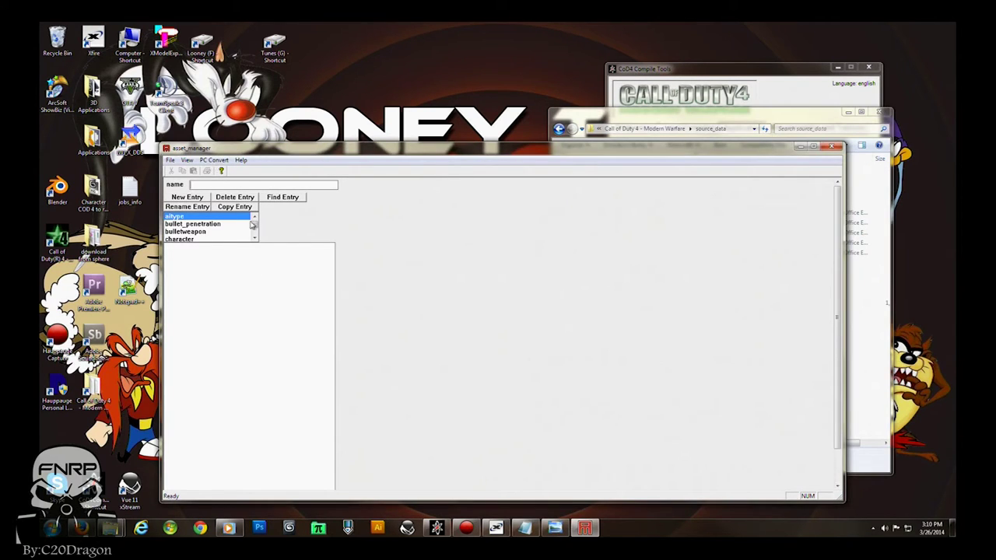
pyautogui.moveTo(252, 224)
pyautogui.mouseDown()
pyautogui.moveTo(253, 234)
pyautogui.moveTo(254, 222)
pyautogui.mouseUp()
pyautogui.click(178, 217)
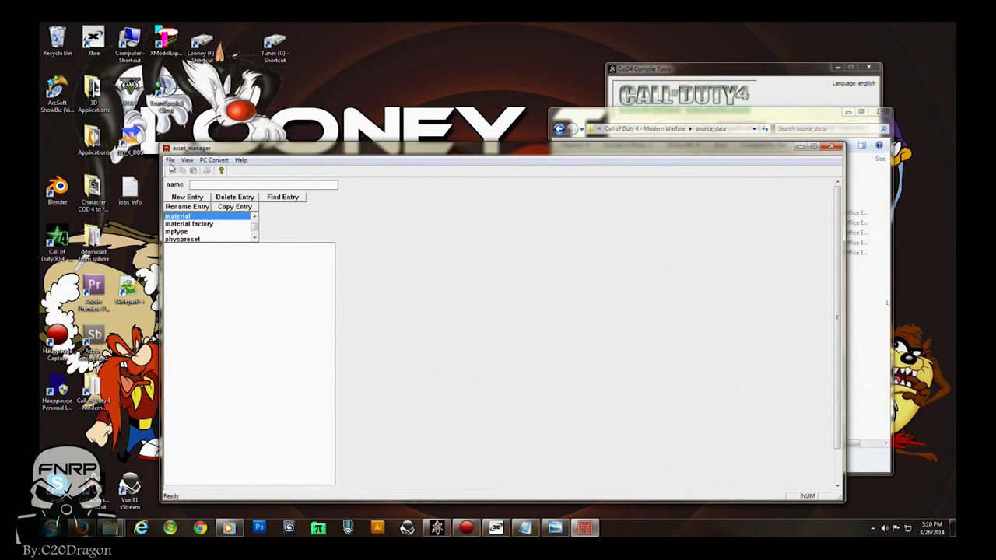
pyautogui.click(170, 160)
pyautogui.press('Escape')
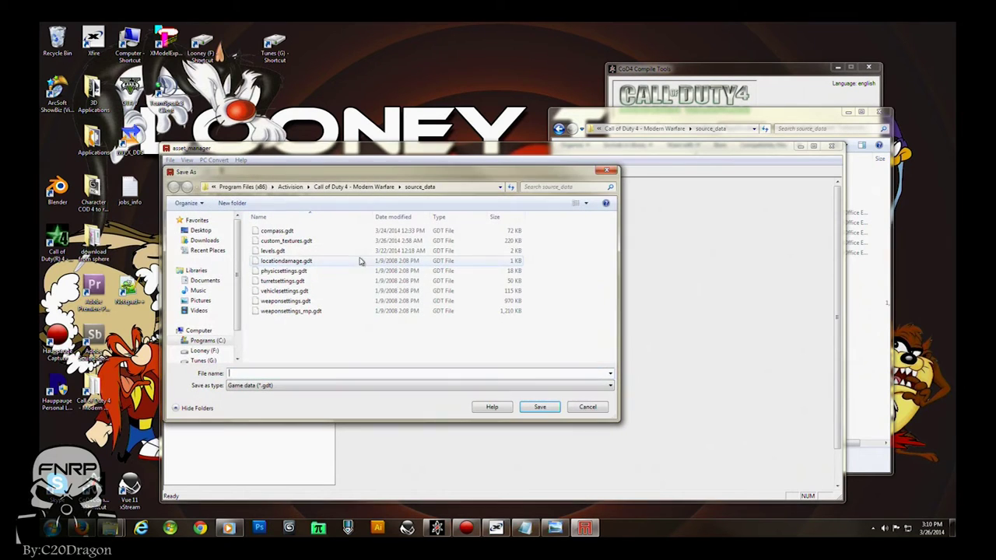
pyautogui.click(277, 231)
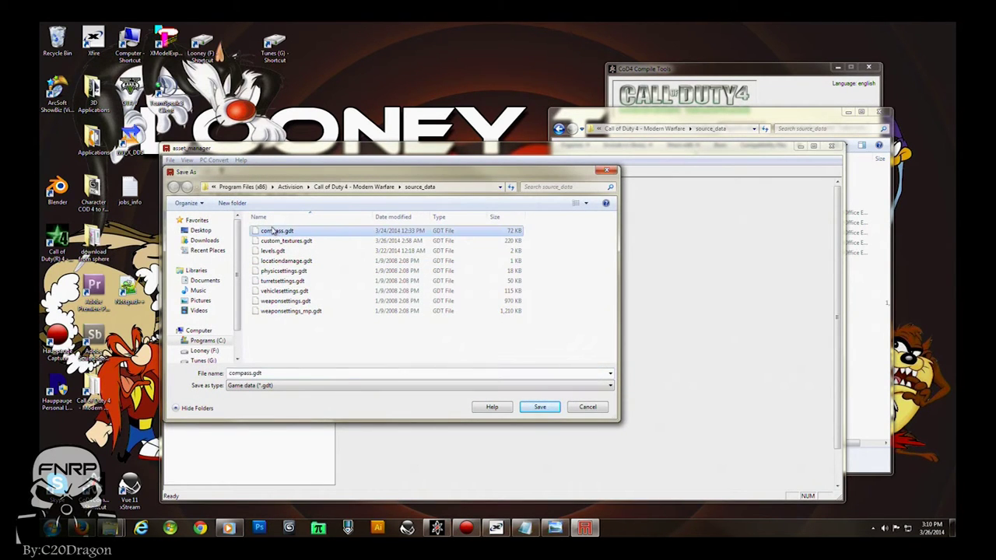
pyautogui.click(586, 407)
# Step: Open compass.gdt from the source_data folder in Asset Manager
pyautogui.click(169, 159)
pyautogui.click(187, 184)
pyautogui.doubleClick(277, 231)
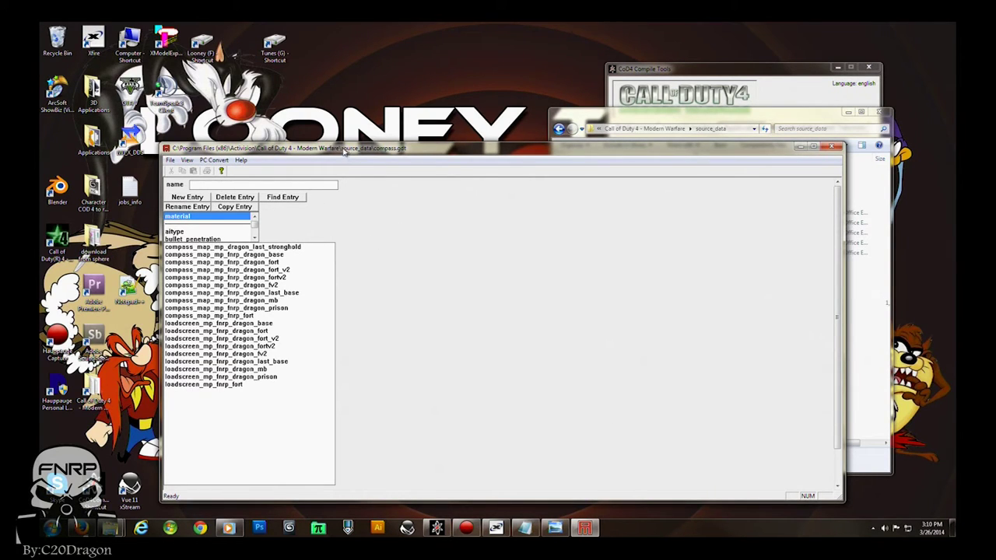
# Step: Start a new material entry and open the texture_assests folder in the Call of Duty 4 directory
pyautogui.moveTo(346, 154); pyautogui.dragTo(327, 154)
pyautogui.click(165, 198)
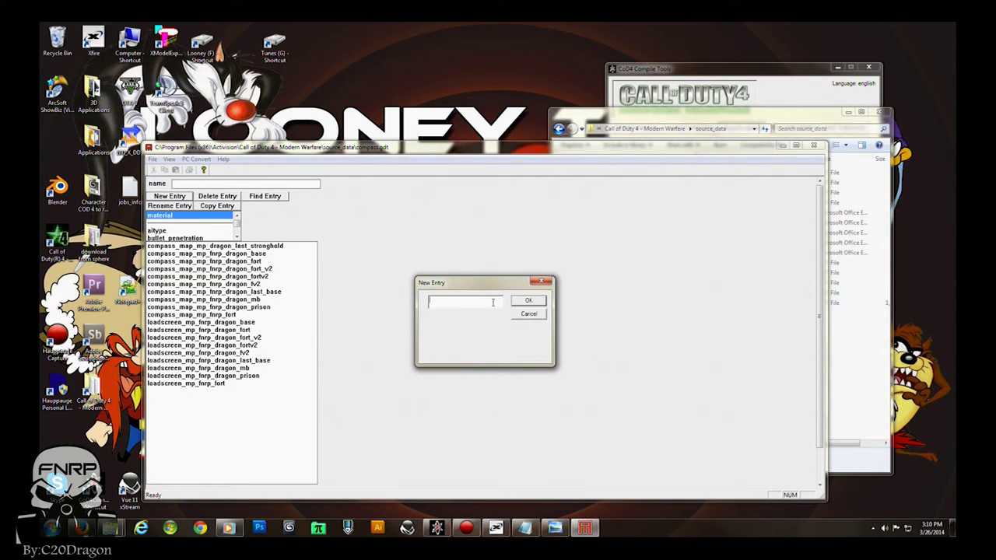
pyautogui.click(651, 119)
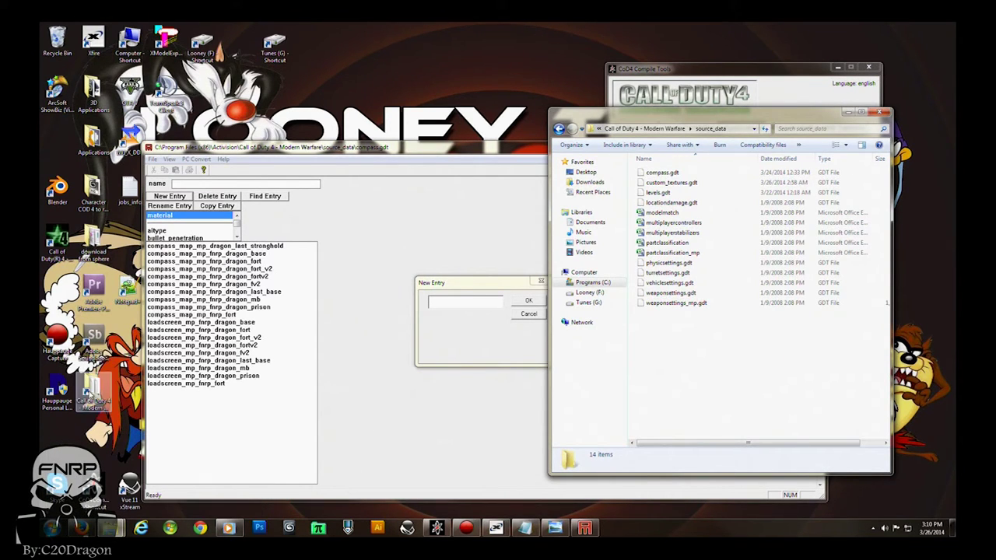
pyautogui.click(91, 395)
pyautogui.doubleClick(91, 395)
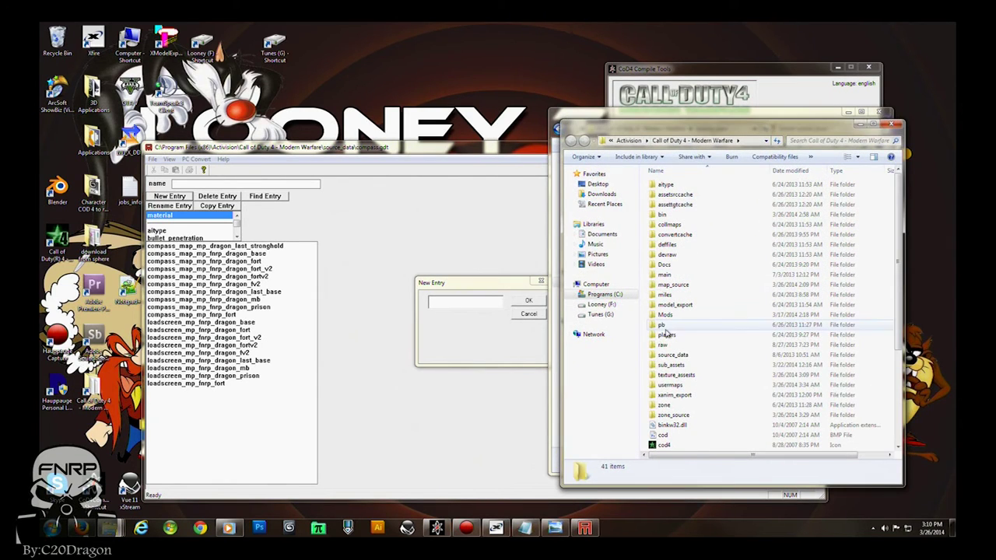
pyautogui.doubleClick(675, 374)
pyautogui.scroll(-1, 685, 278)
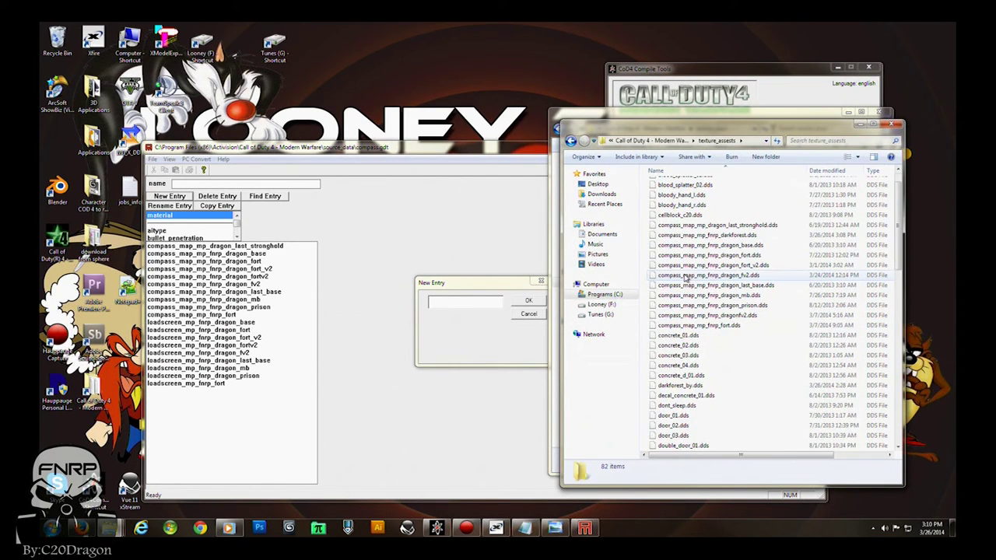
# Step: Copy the name compass_map_mp_fnrp_darkforest from its DDS file without the extension and create the new material entry with it
pyautogui.click(694, 235)
pyautogui.rightClick(694, 238)
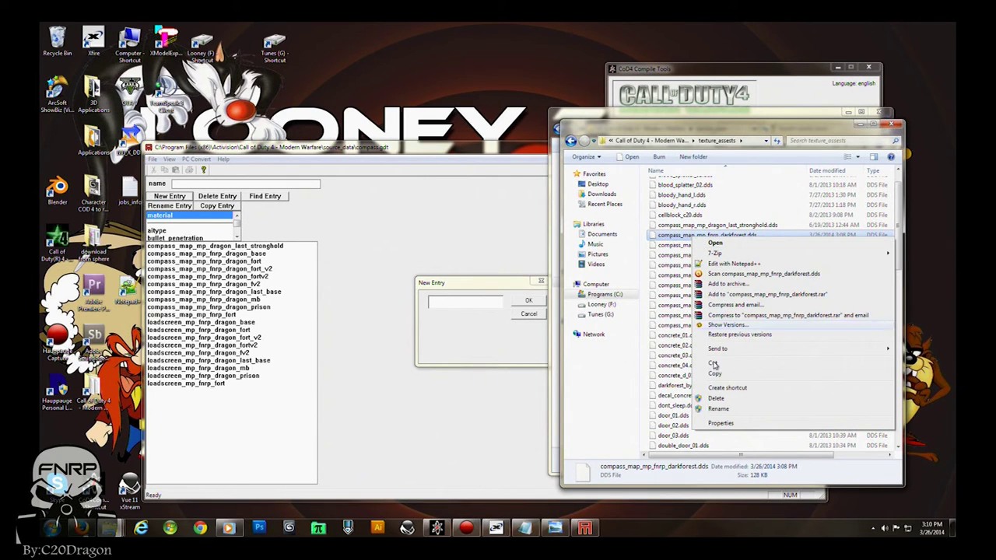
pyautogui.click(717, 412)
pyautogui.hotkey('ctrl', 'c')
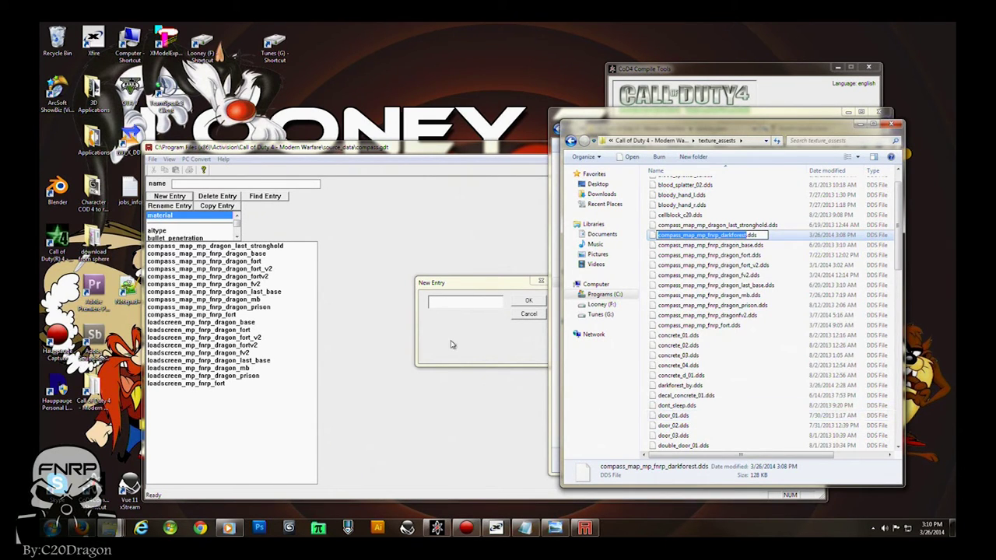
pyautogui.click(436, 305)
pyautogui.hotkey('ctrl', 'v')
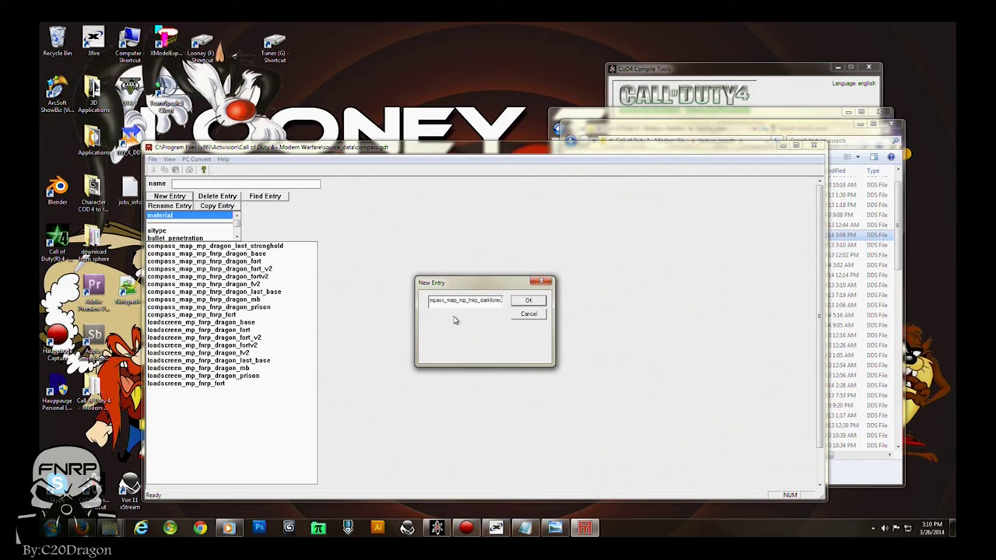
pyautogui.click(528, 301)
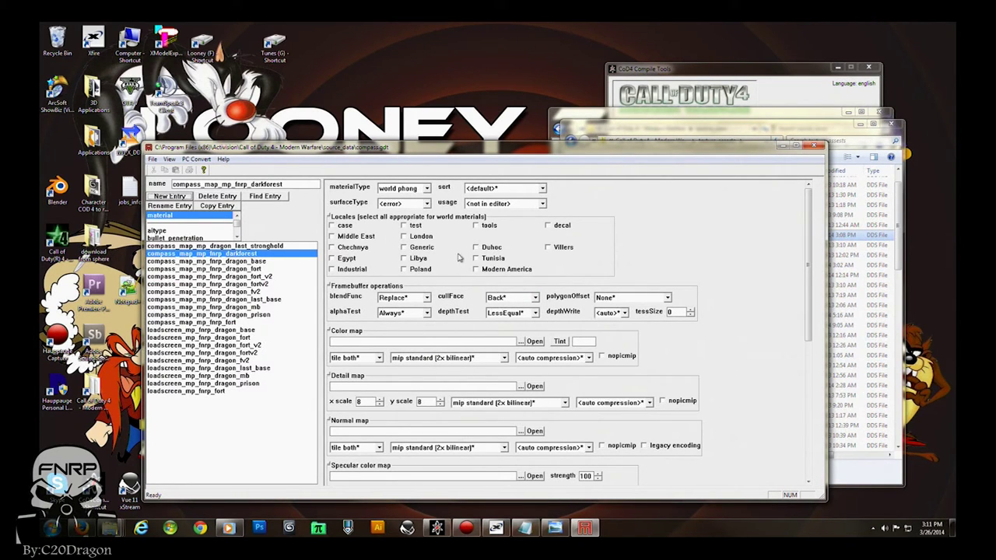
# Step: Set the new entry's materialType to 2d and its surfaceType to <none>
pyautogui.click(427, 189)
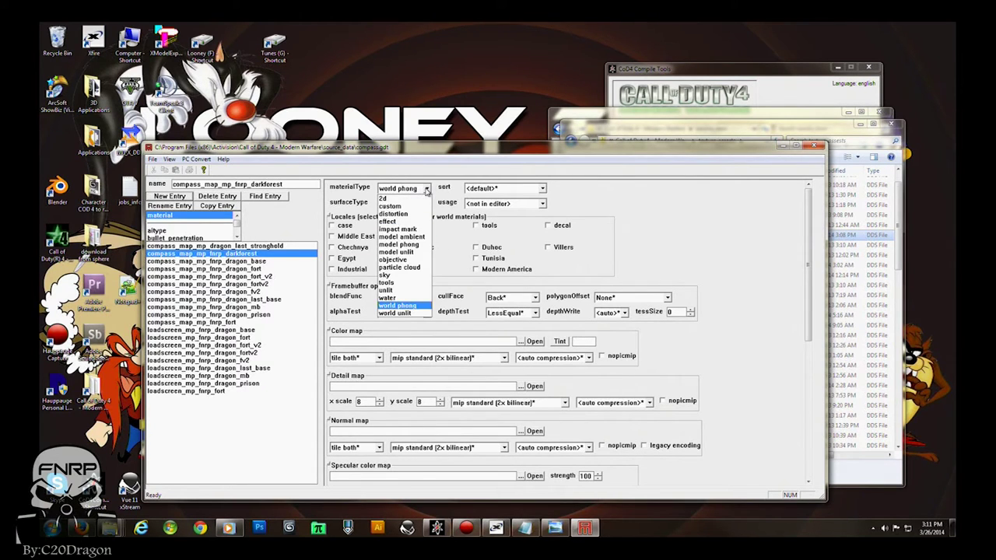
pyautogui.click(385, 201)
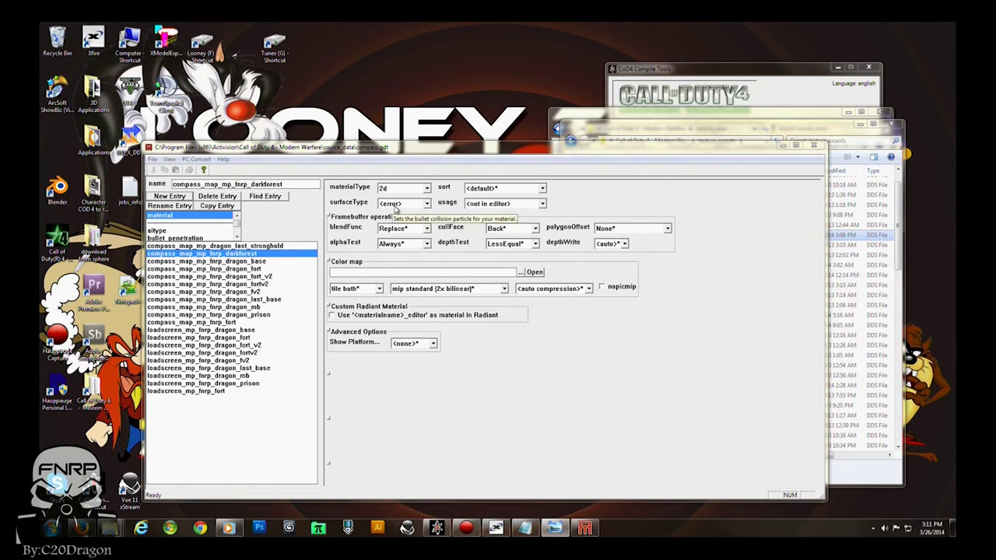
pyautogui.click(426, 203)
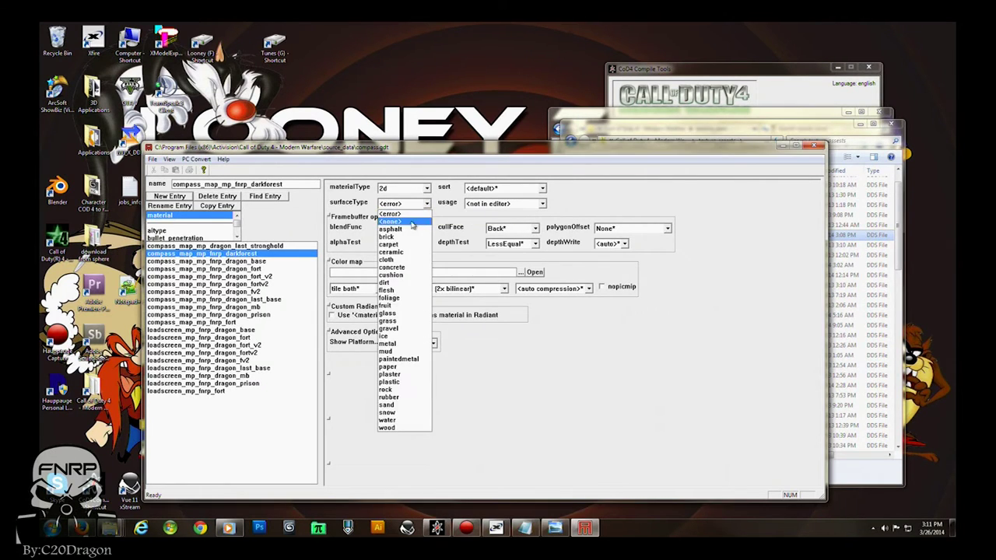
pyautogui.click(406, 223)
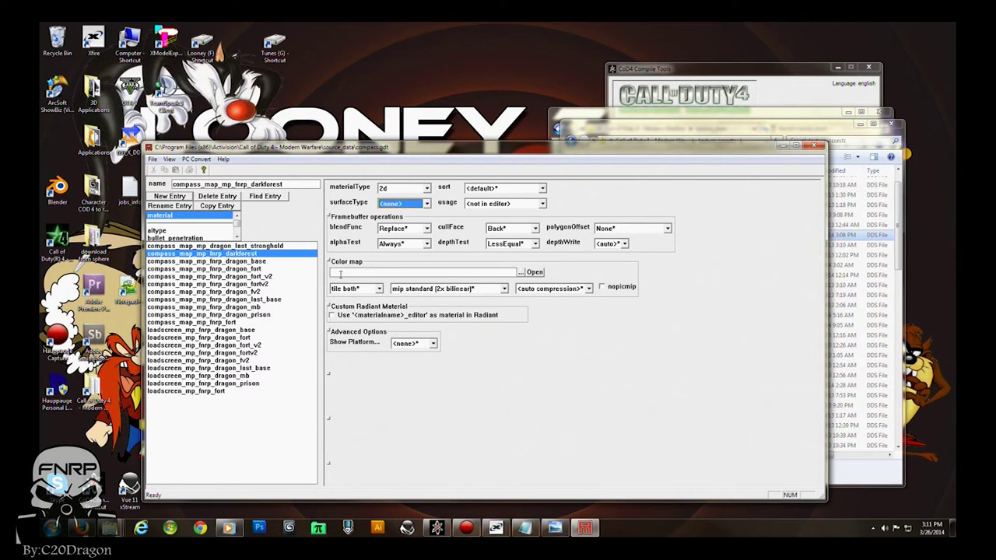
# Step: Assign compass_map_mp_fnrp_darkforest.dds from the texture_assests folder as the material's color map
pyautogui.click(531, 273)
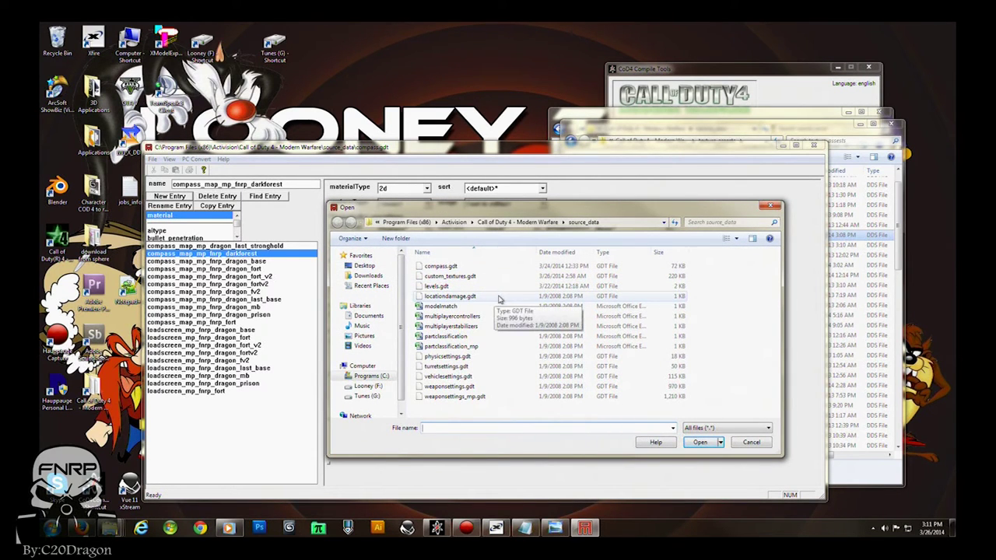
pyautogui.click(506, 223)
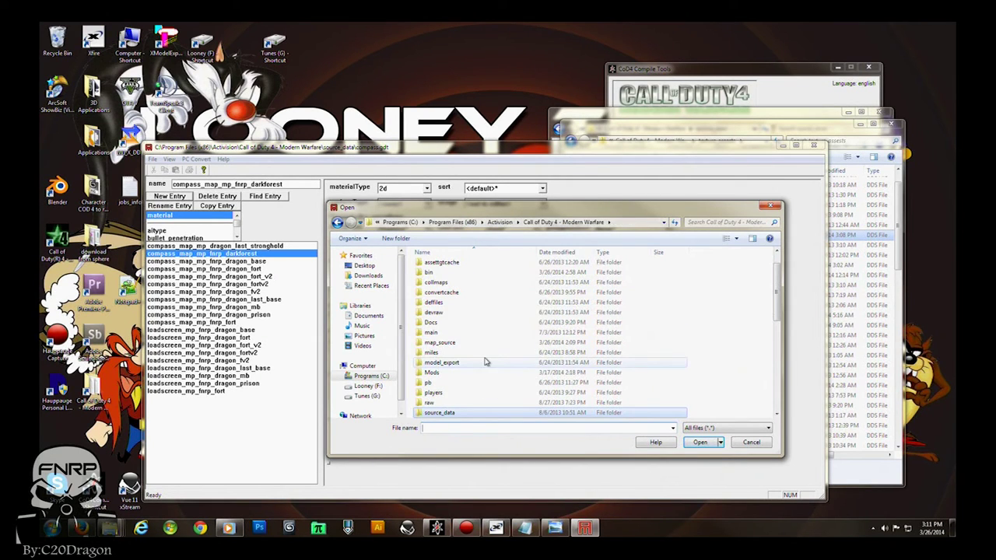
pyautogui.moveTo(775, 290); pyautogui.dragTo(775, 339)
pyautogui.doubleClick(440, 314)
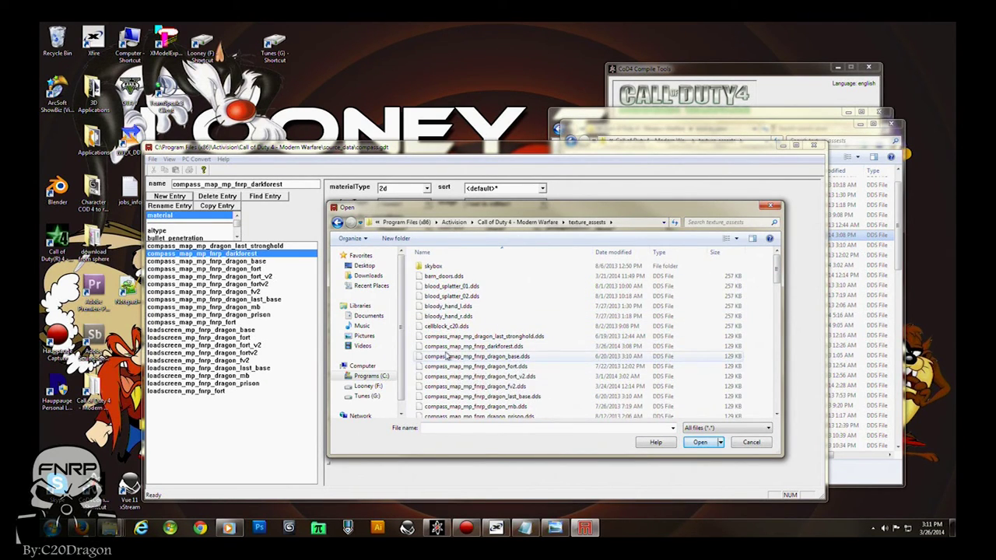
pyautogui.click(465, 347)
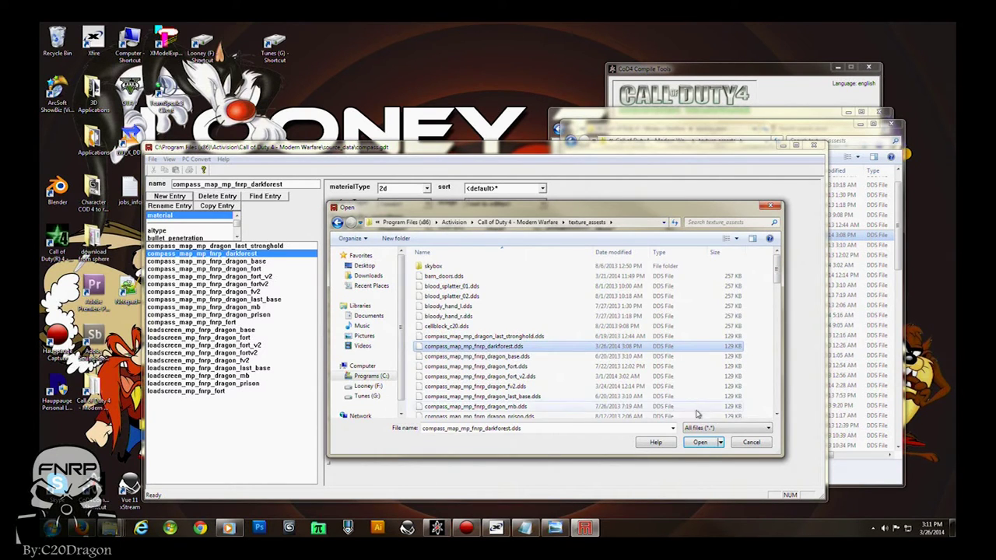
pyautogui.click(700, 442)
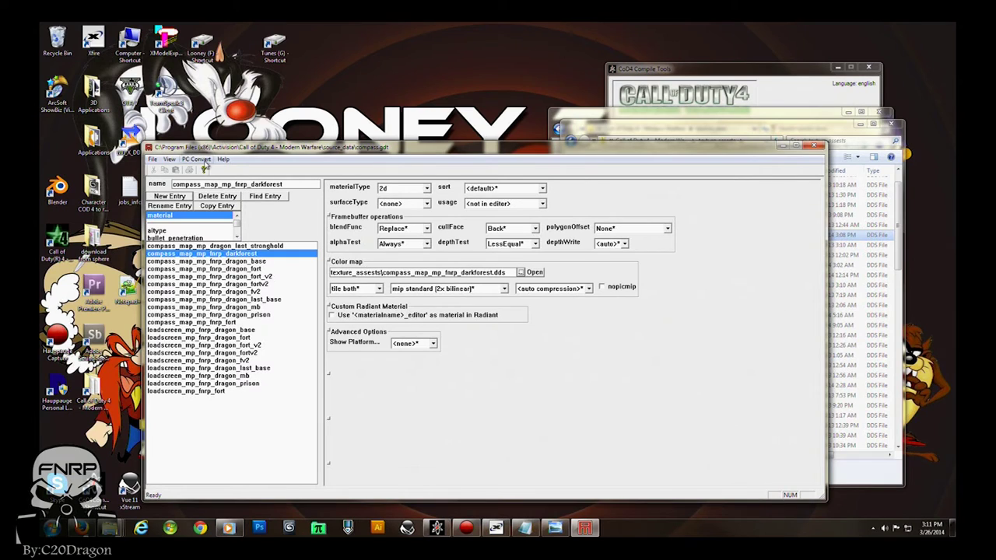
# Step: Run the PC conversion for the current asset only, dismiss its console and close Asset Manager
pyautogui.click(197, 160)
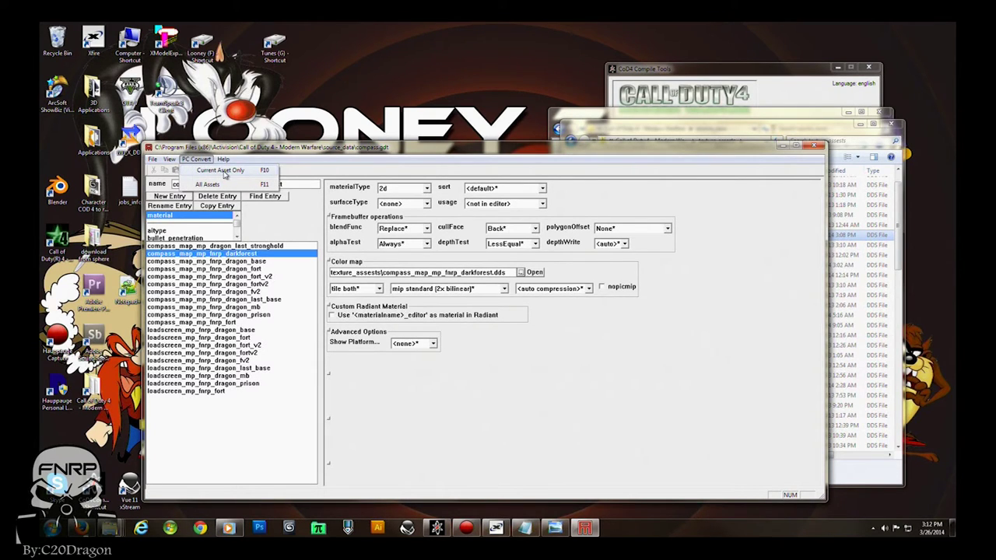
pyautogui.click(224, 172)
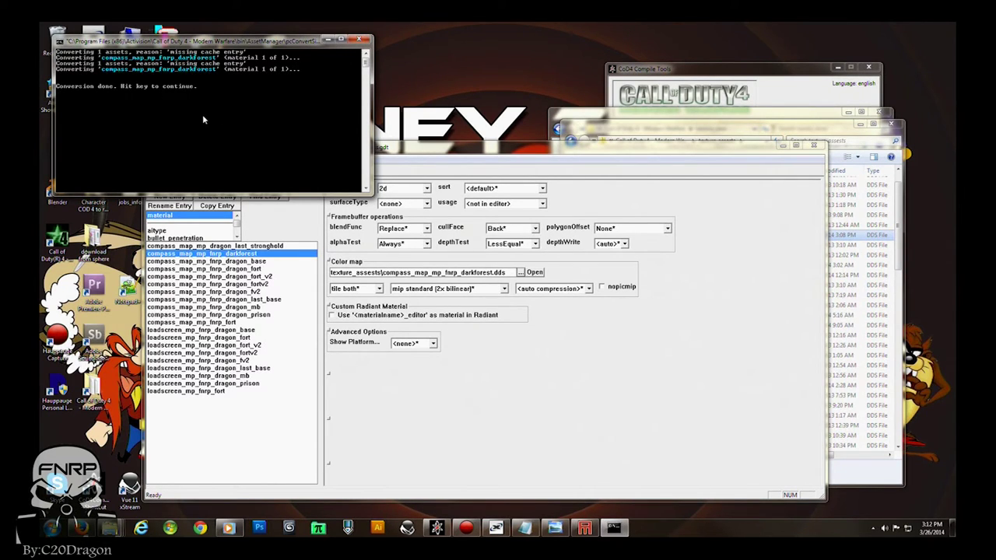
pyautogui.press('Return')
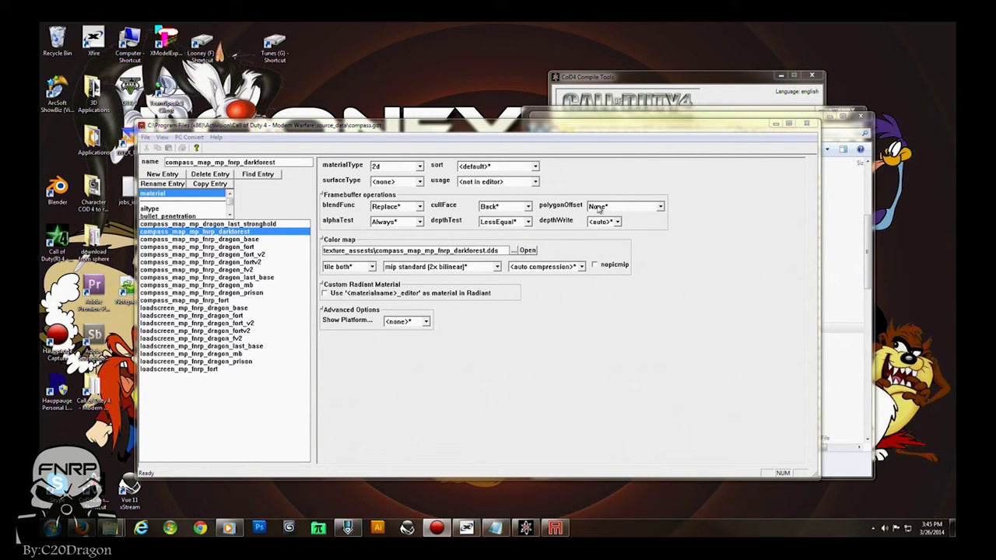
pyautogui.click(806, 123)
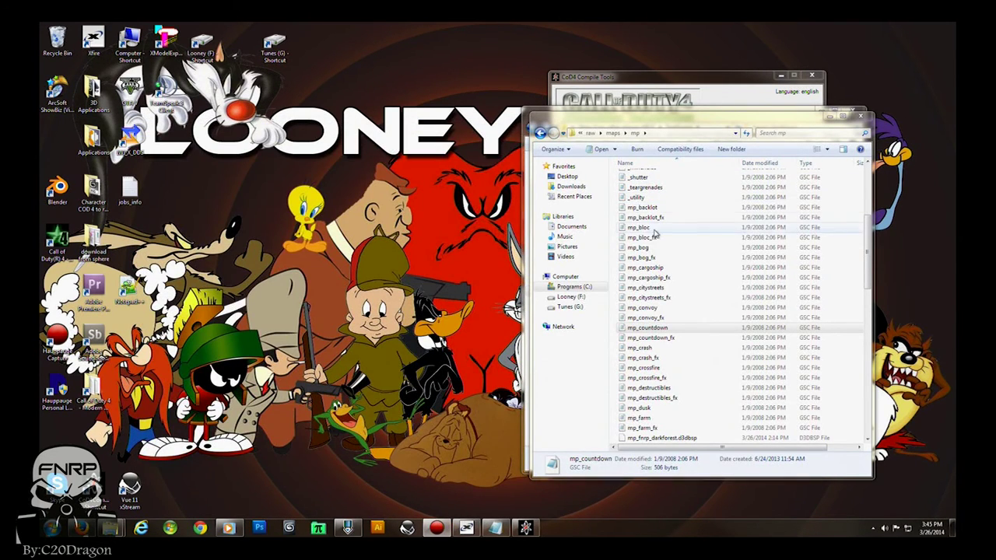
# Step: Place the raw\maps\mp folder window beside the DarkForest folder window and go up to the Call of Duty 4 directory
pyautogui.moveTo(634, 126); pyautogui.dragTo(251, 112)
pyautogui.click(225, 119)
pyautogui.hotkey('alt', 'Up')
pyautogui.hotkey('alt', 'Up')
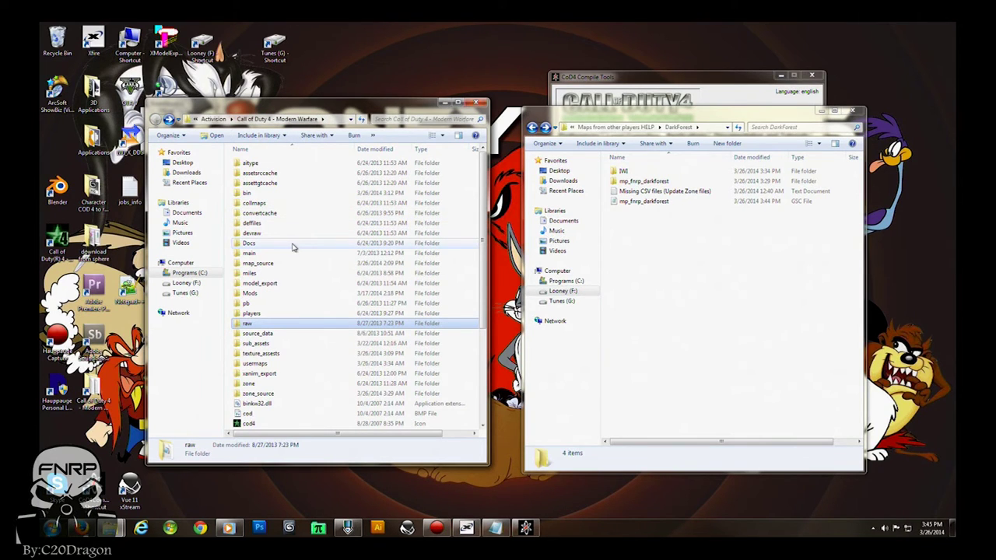
# Step: Open the raw folder and go into its maps\mp subfolder
pyautogui.click(248, 323)
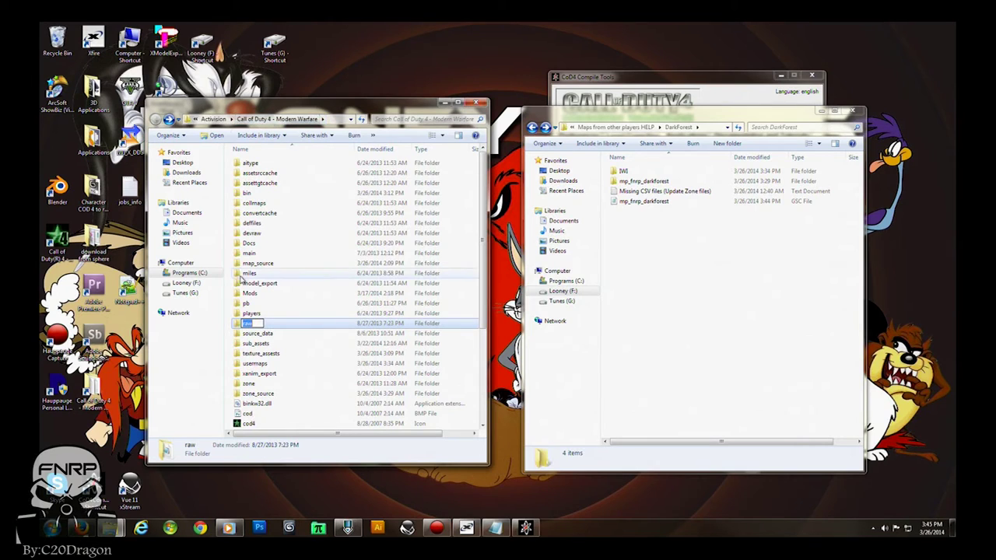
pyautogui.press('Return')
pyautogui.doubleClick(247, 324)
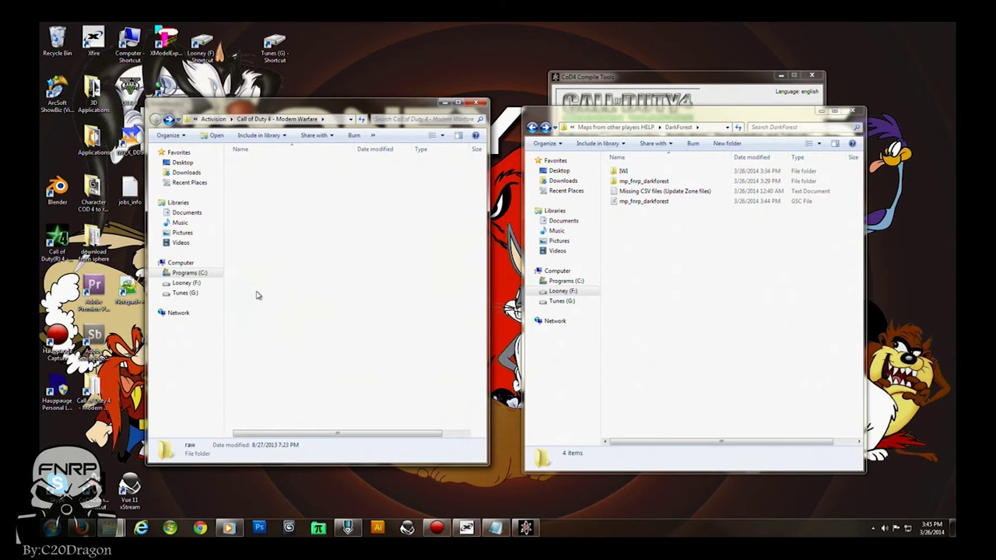
pyautogui.click(250, 296)
pyautogui.doubleClick(251, 295)
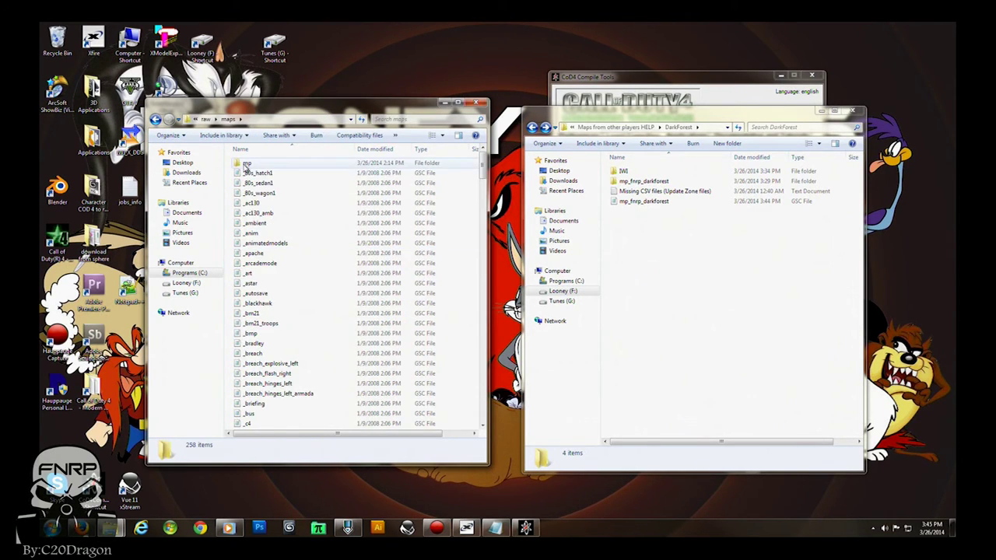
pyautogui.doubleClick(247, 166)
# Step: Copy the mp_cargoship GSC file into the DarkForest folder and move the mp folder window closer to it
pyautogui.scroll(-4, 263, 265)
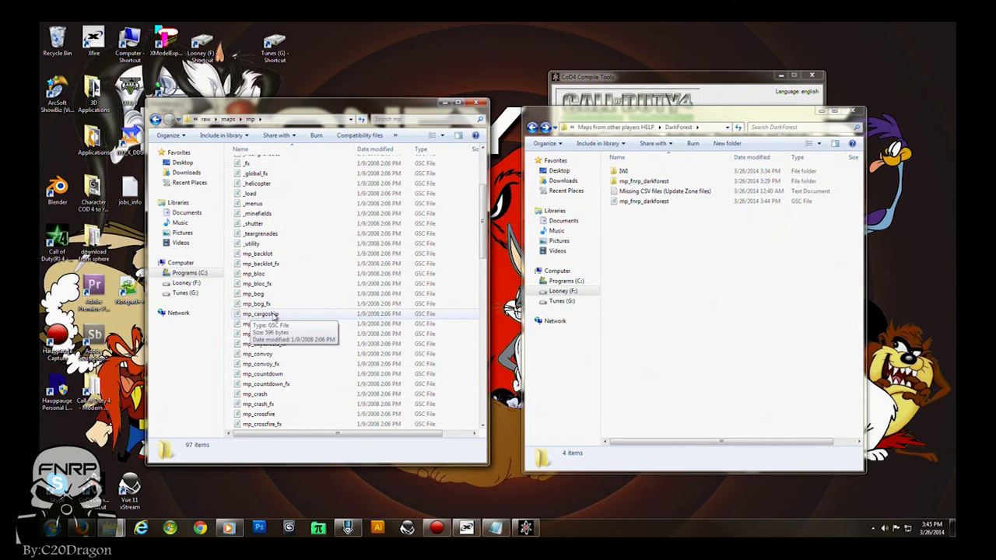
pyautogui.click(257, 315)
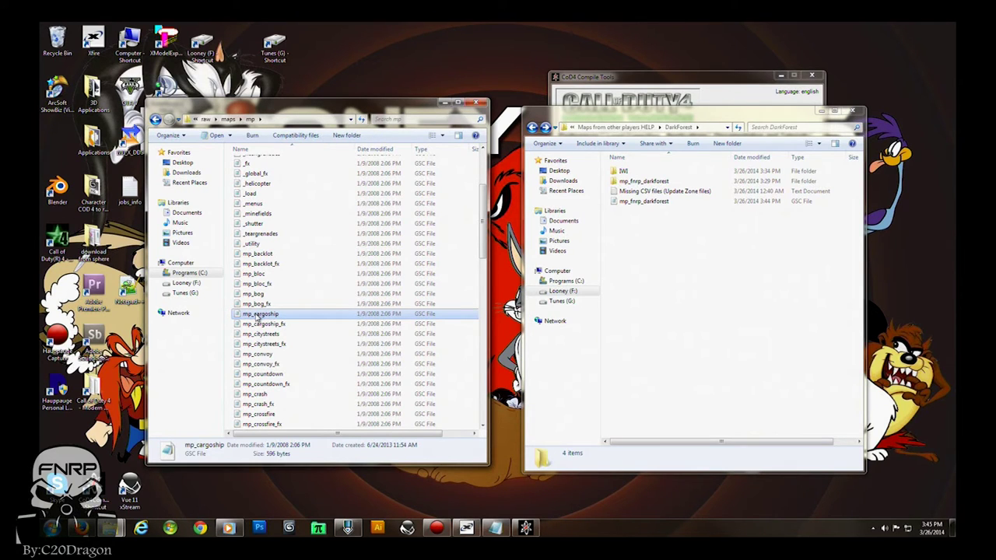
pyautogui.moveTo(265, 315); pyautogui.dragTo(663, 294)
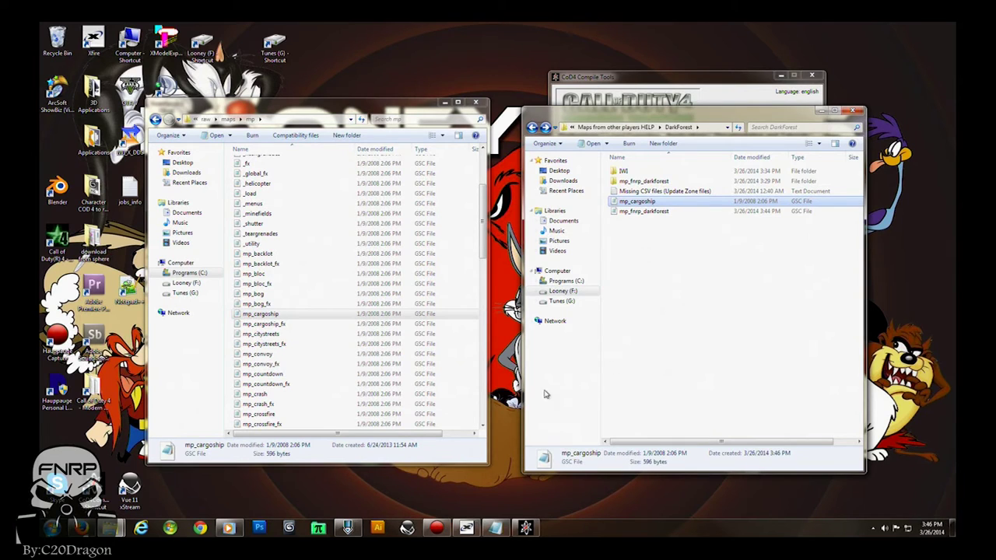
pyautogui.moveTo(394, 110); pyautogui.dragTo(412, 116)
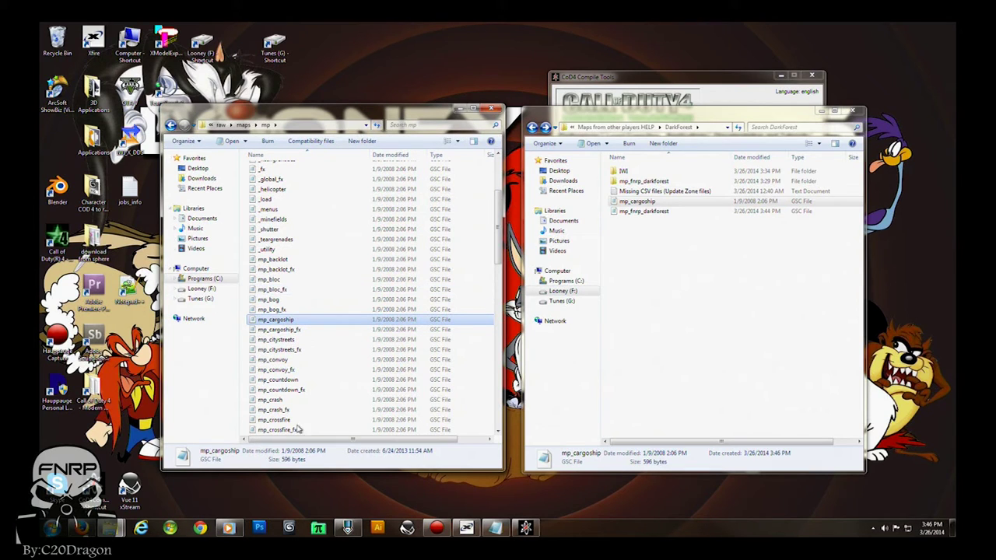
# Step: Switch to PSPad and open mp_cargoship.gsc and mp_fnrp_darkforest.gsc from the DarkForest folder in it
pyautogui.click(348, 529)
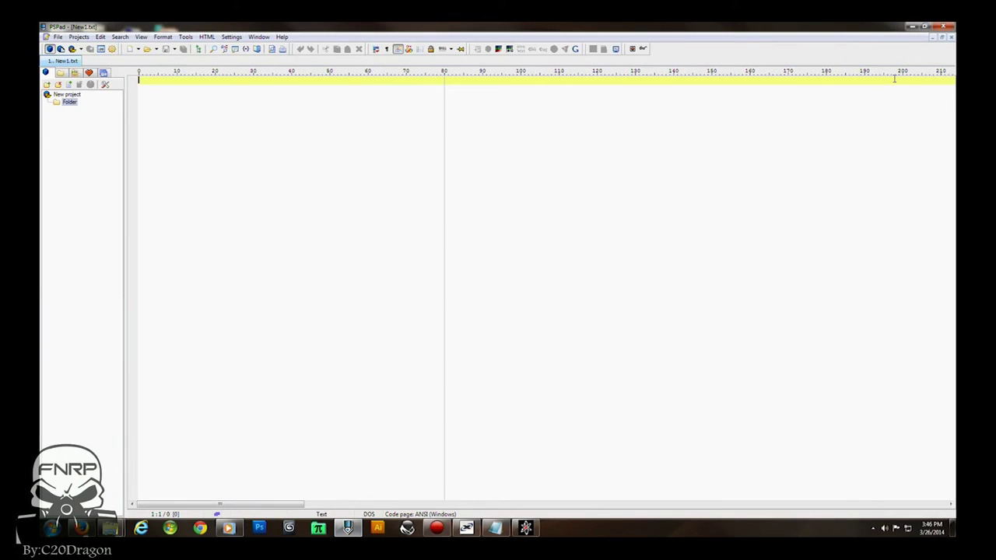
pyautogui.click(911, 28)
pyautogui.moveTo(632, 207); pyautogui.dragTo(274, 218)
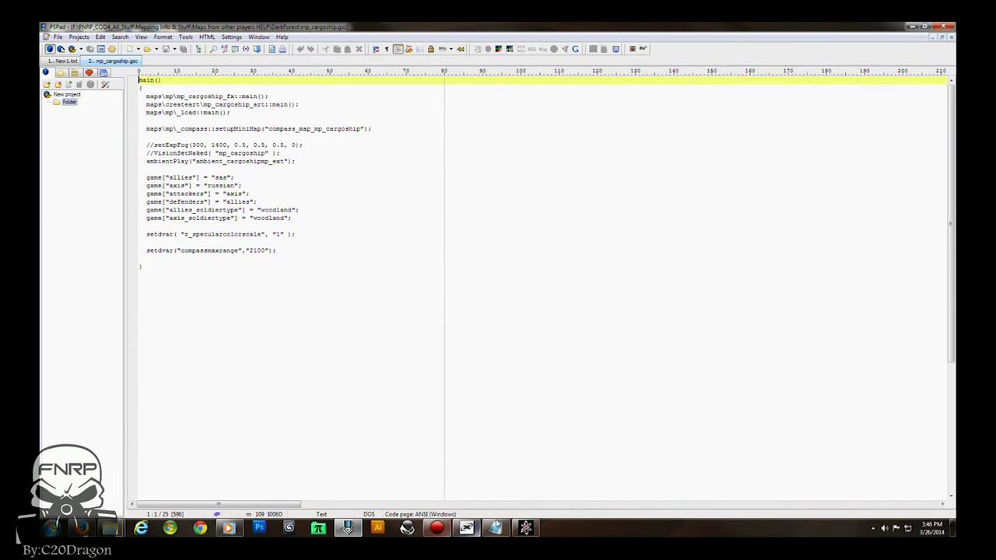
pyautogui.click(911, 26)
pyautogui.moveTo(640, 210); pyautogui.dragTo(316, 201)
pyautogui.moveTo(152, 70); pyautogui.dragTo(170, 71)
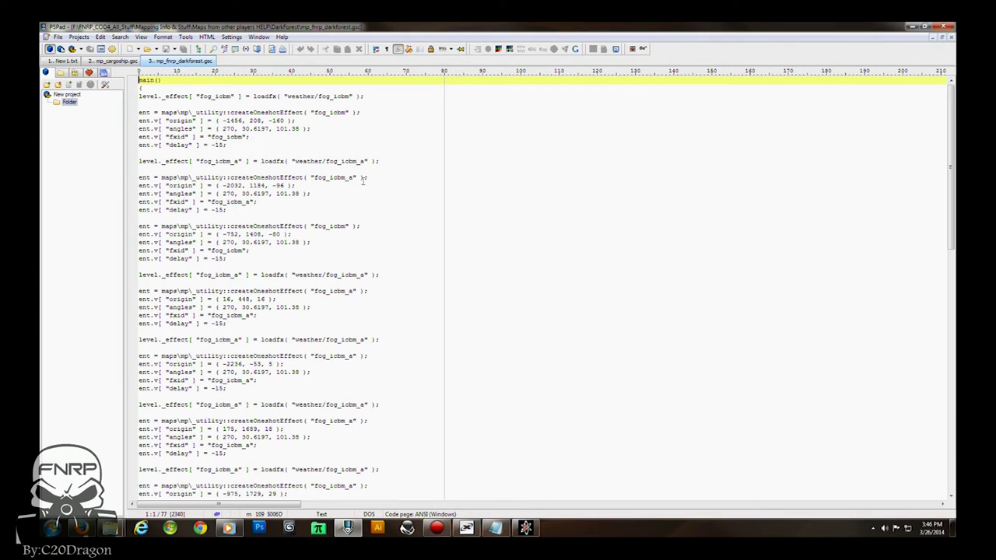
# Step: Uncomment the maps\mp\_compass::setupMiniMap line for compass_map_mp_fnrp_darkforest in mp_fnrp_darkforest.gsc
pyautogui.scroll(-2, 322, 271)
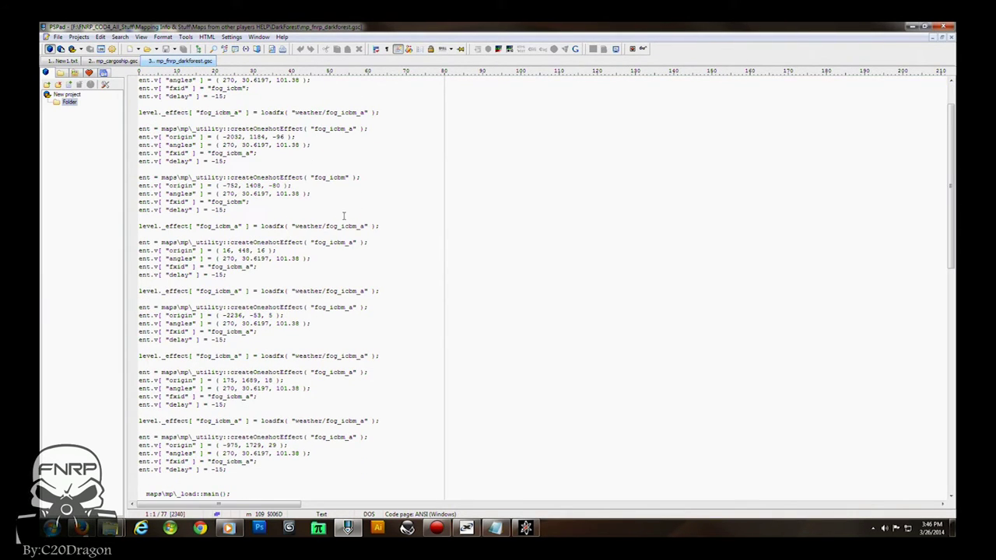
pyautogui.scroll(-8, 282, 322)
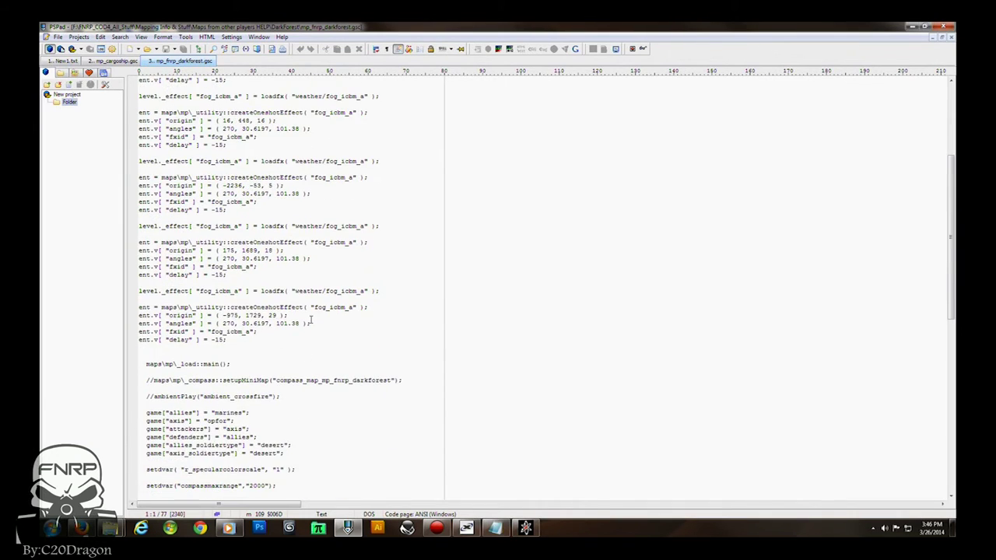
pyautogui.scroll(-1, 366, 315)
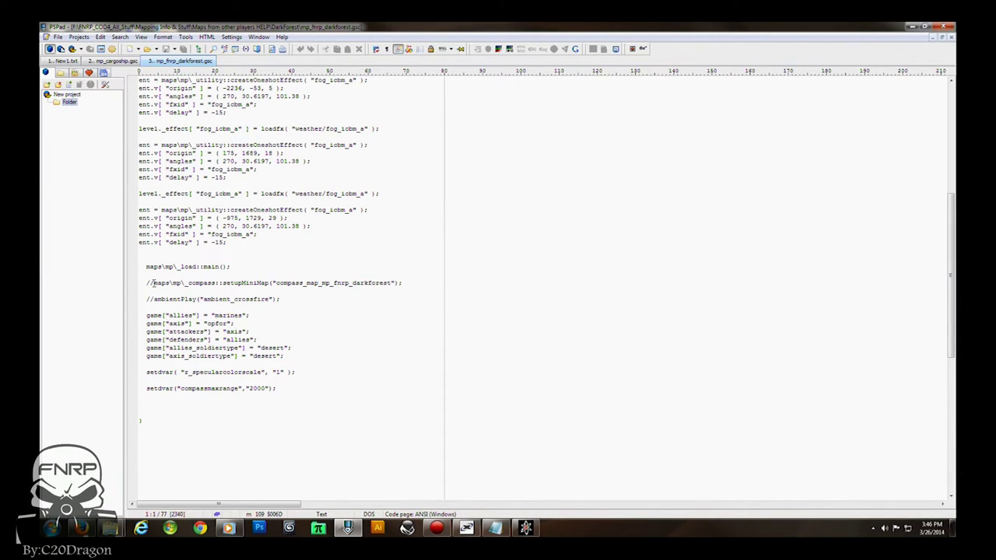
pyautogui.click(153, 283)
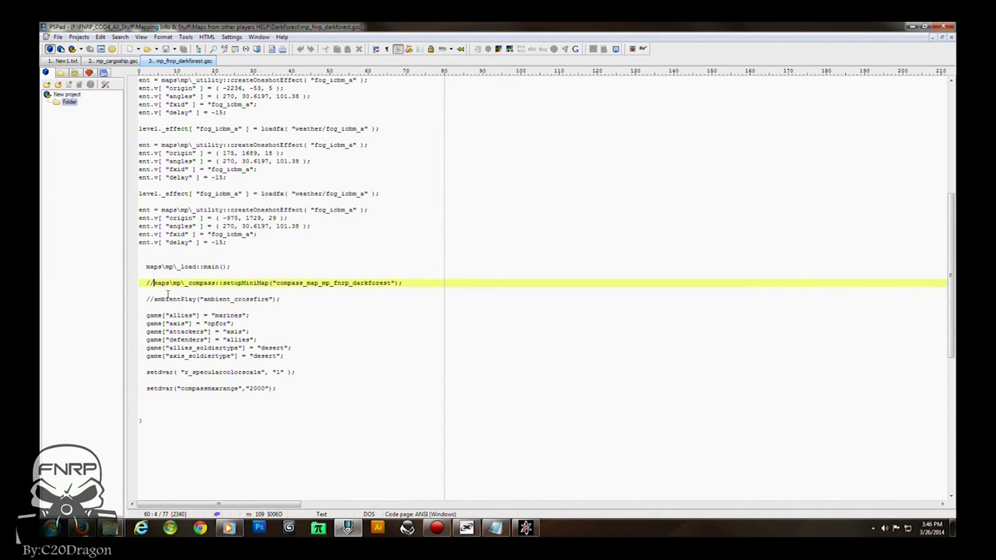
pyautogui.press('BackSpace')
pyautogui.press('BackSpace')
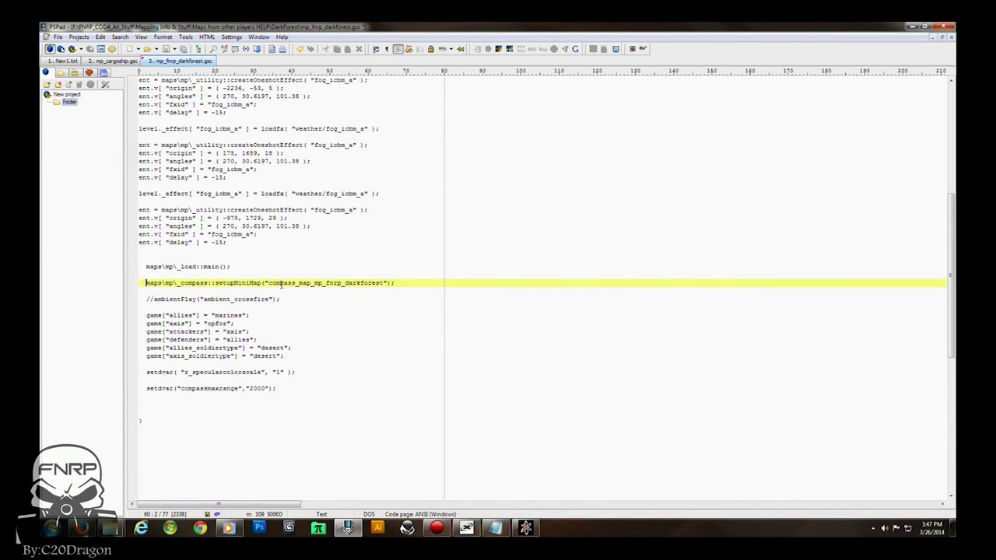
# Step: Check the minimap line in mp_cargoship.gsc for comparison and save the edited mp_fnrp_darkforest.gsc
pyautogui.click(117, 61)
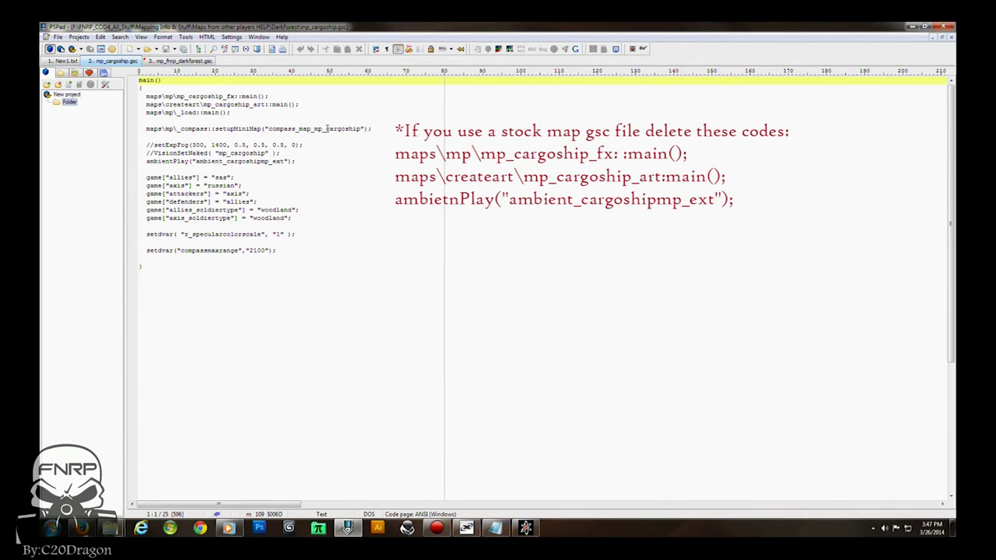
pyautogui.click(177, 60)
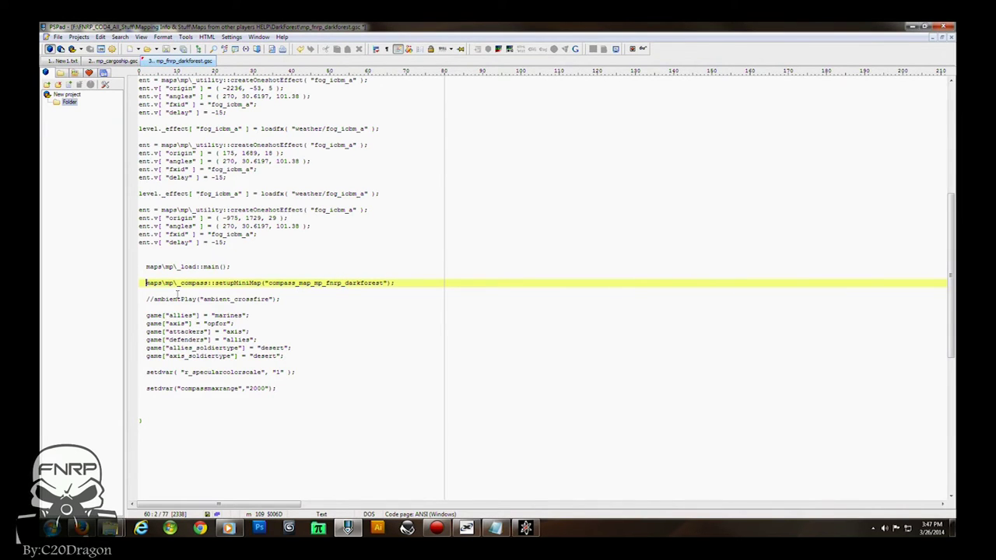
pyautogui.rightClick(173, 63)
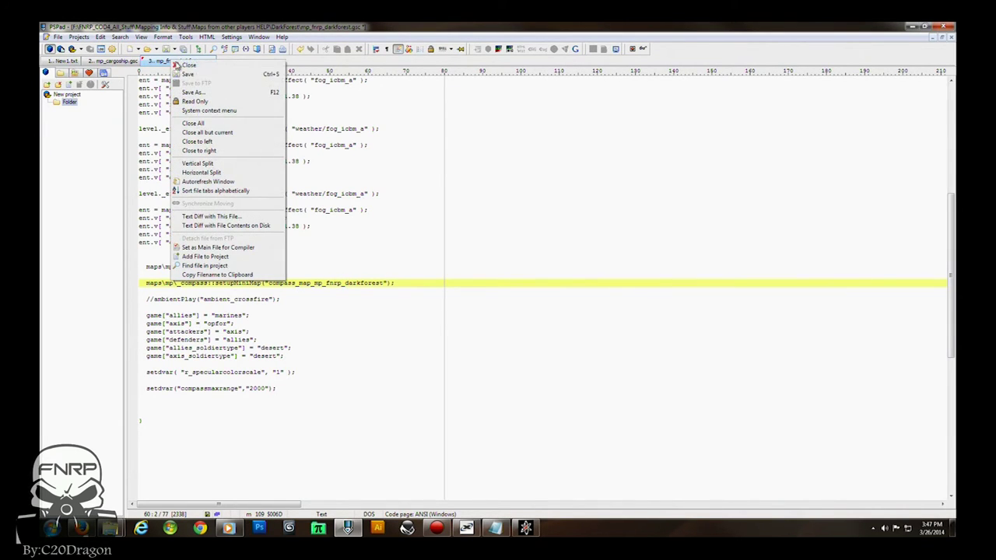
pyautogui.click(189, 75)
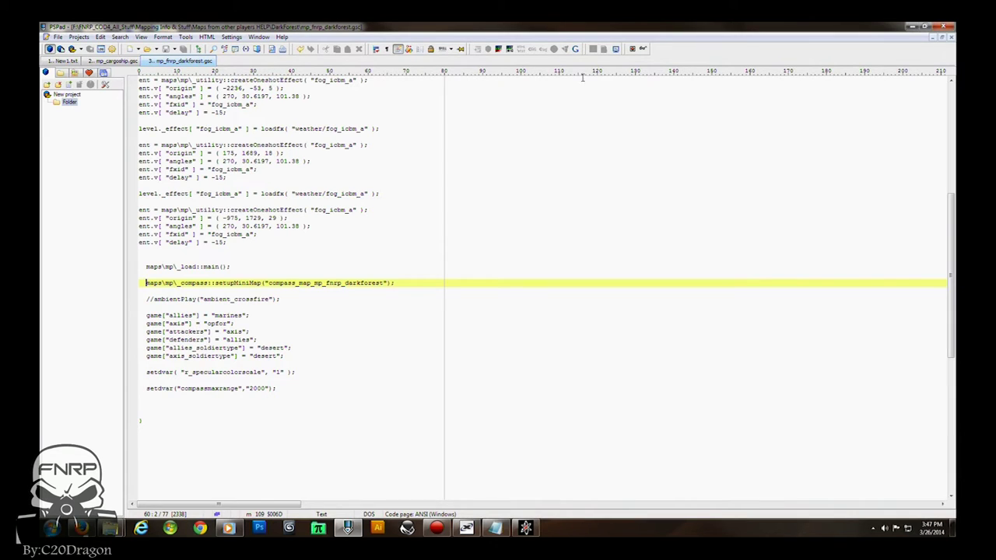
# Step: Close mp_fnrp_darkforest.gsc and exit the text editor to get back to the folder windows
pyautogui.rightClick(184, 63)
pyautogui.click(193, 67)
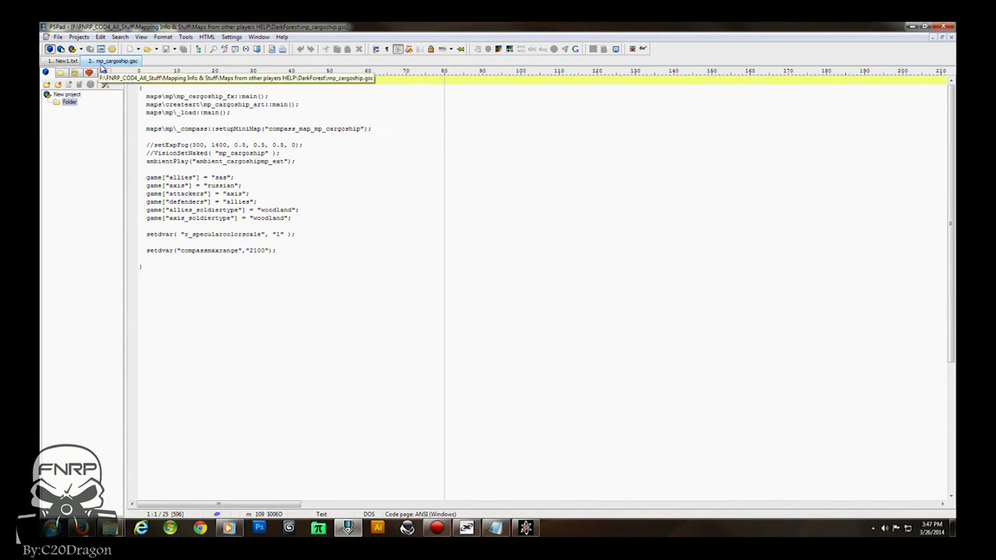
pyautogui.click(943, 27)
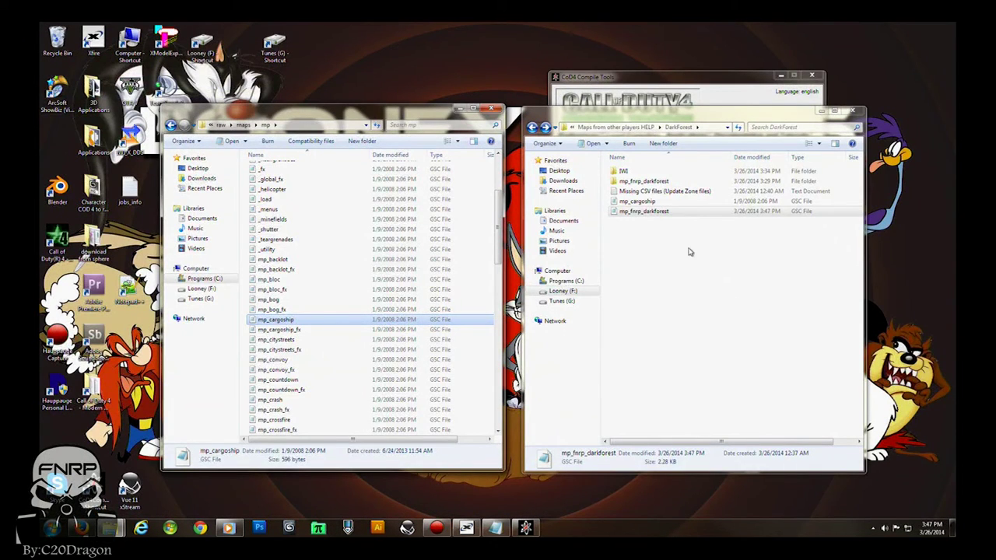
# Step: Go up from the raw\maps\mp folder to the Call of Duty 4 - Modern Warfare directory
pyautogui.click(667, 212)
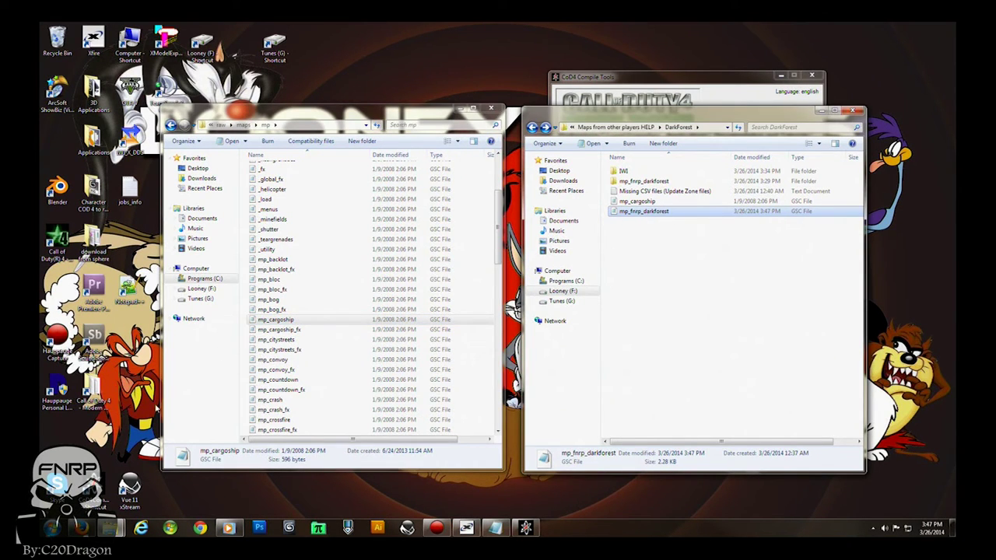
pyautogui.click(282, 115)
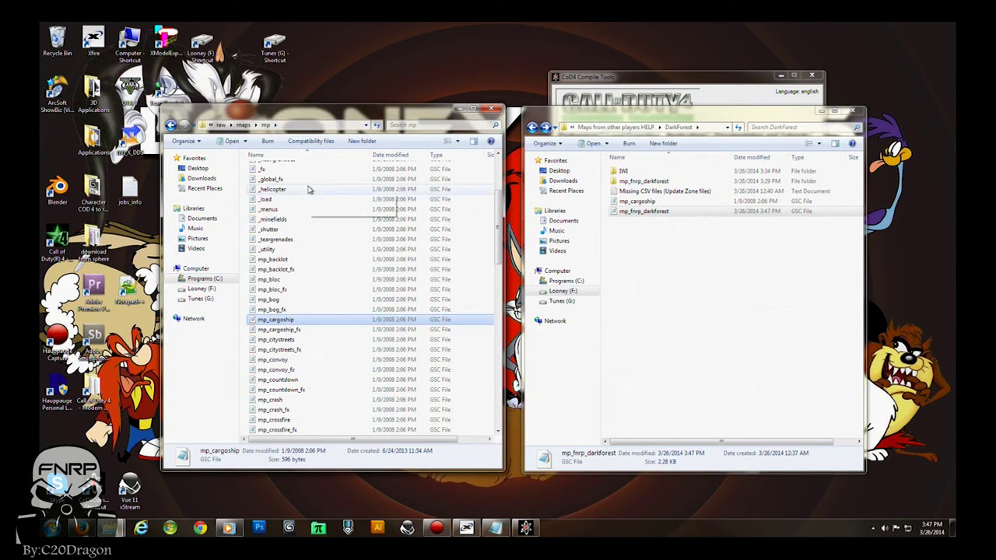
pyautogui.press('BackSpace')
pyautogui.press('BackSpace')
pyautogui.press('BackSpace')
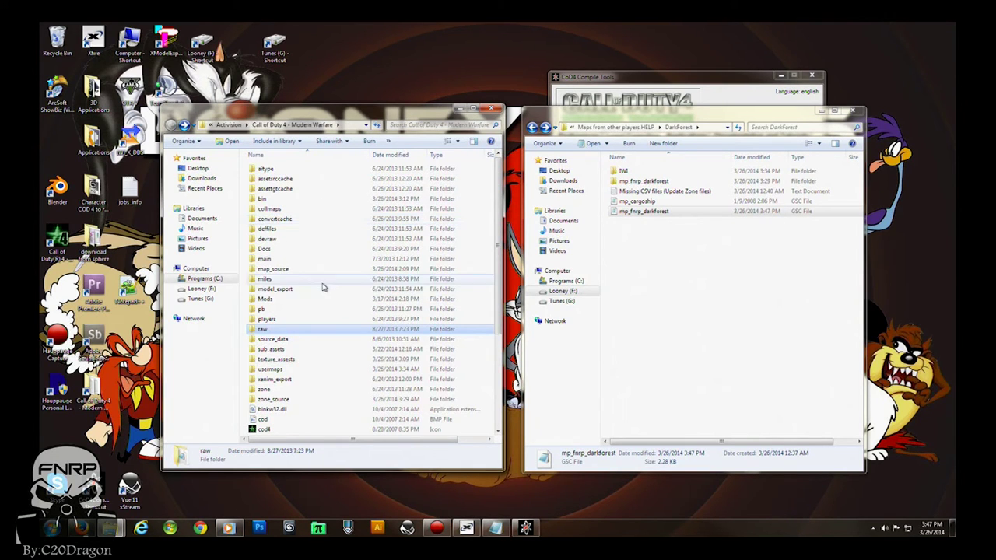
# Step: Open the raw folder again and go into its maps\mp subfolder
pyautogui.click(657, 213)
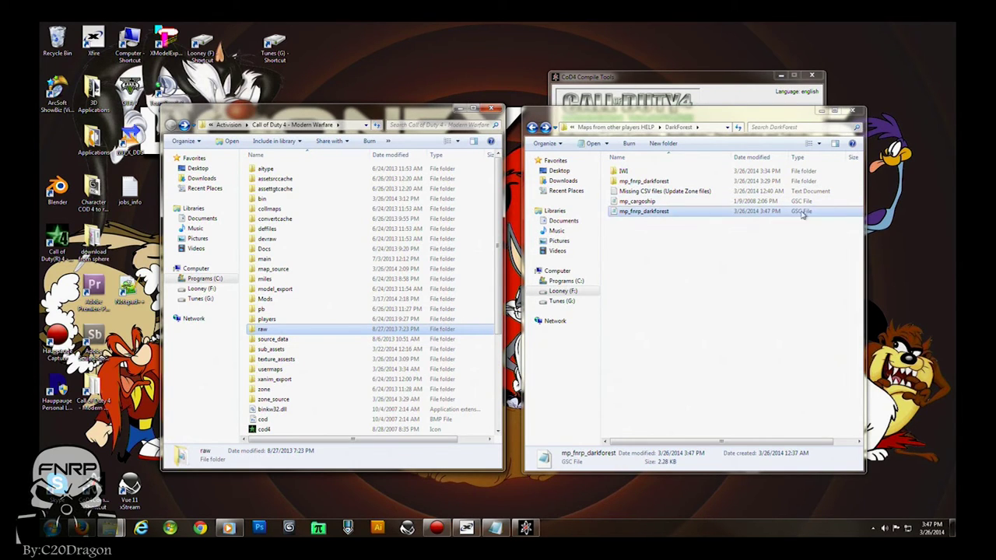
pyautogui.click(376, 316)
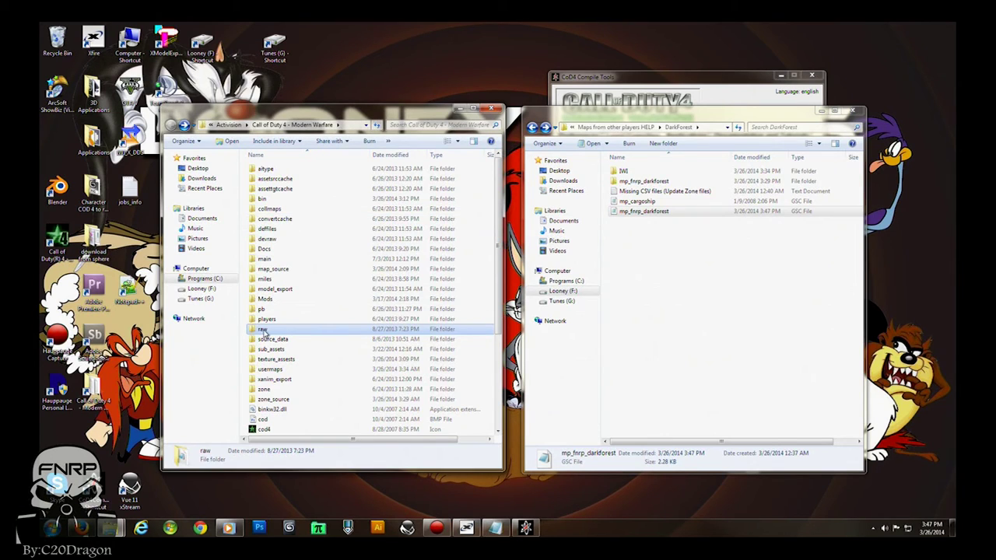
pyautogui.doubleClick(264, 330)
pyautogui.doubleClick(265, 303)
pyautogui.doubleClick(269, 169)
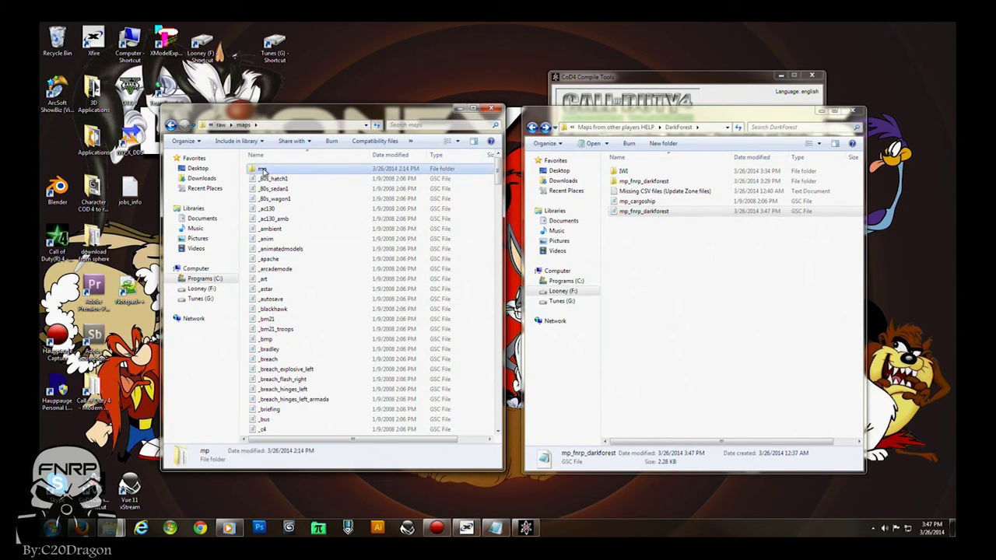
# Step: Copy the DarkForest mp_fnrp_darkforest GSC file into raw\maps\mp, replacing the existing one with administrator permission, and close both folder windows
pyautogui.click(633, 212)
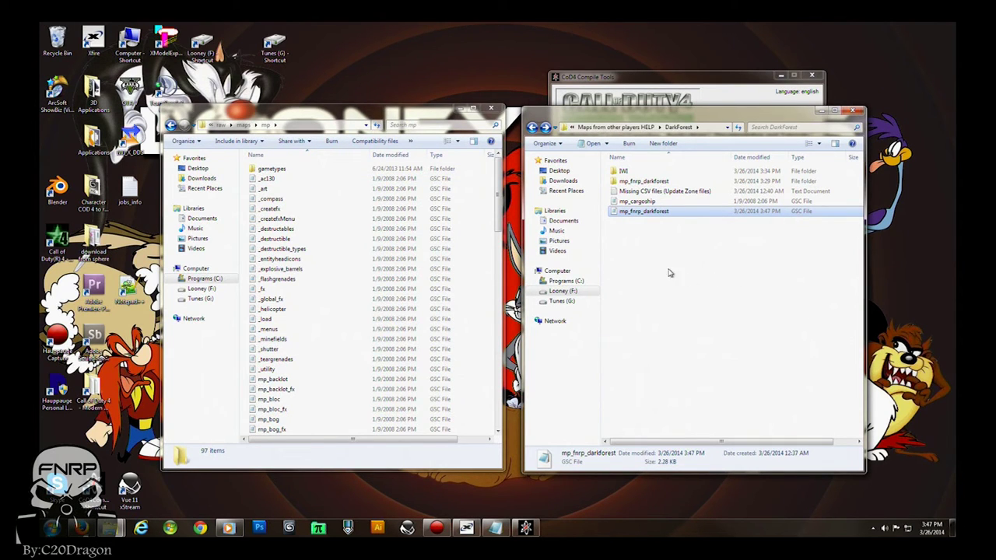
pyautogui.click(343, 209)
pyautogui.hotkey('ctrl', 'v')
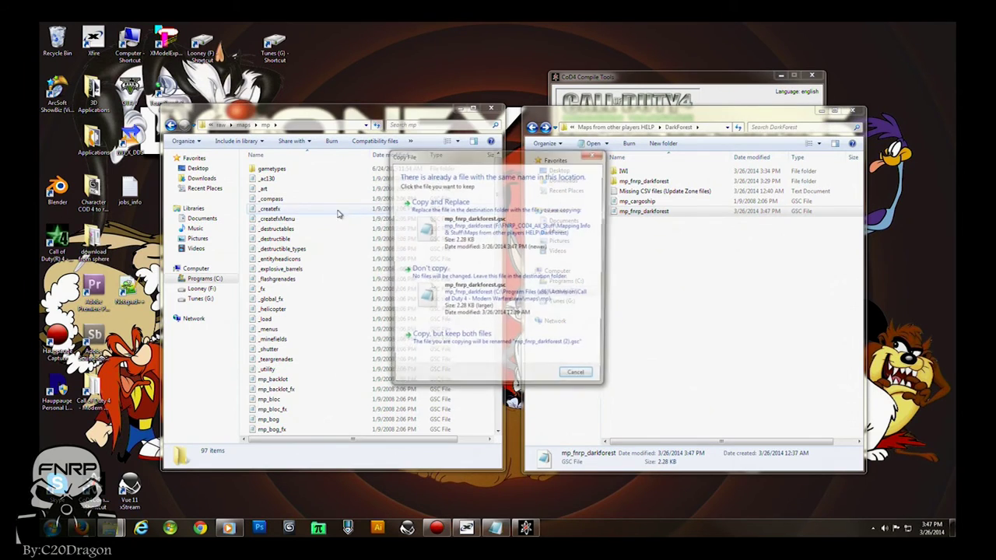
pyautogui.click(426, 226)
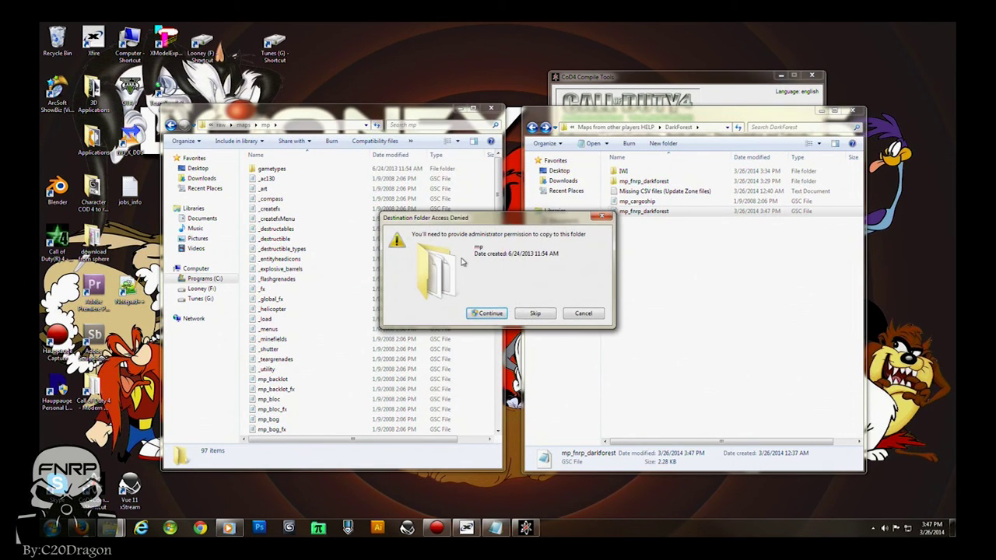
pyautogui.click(488, 314)
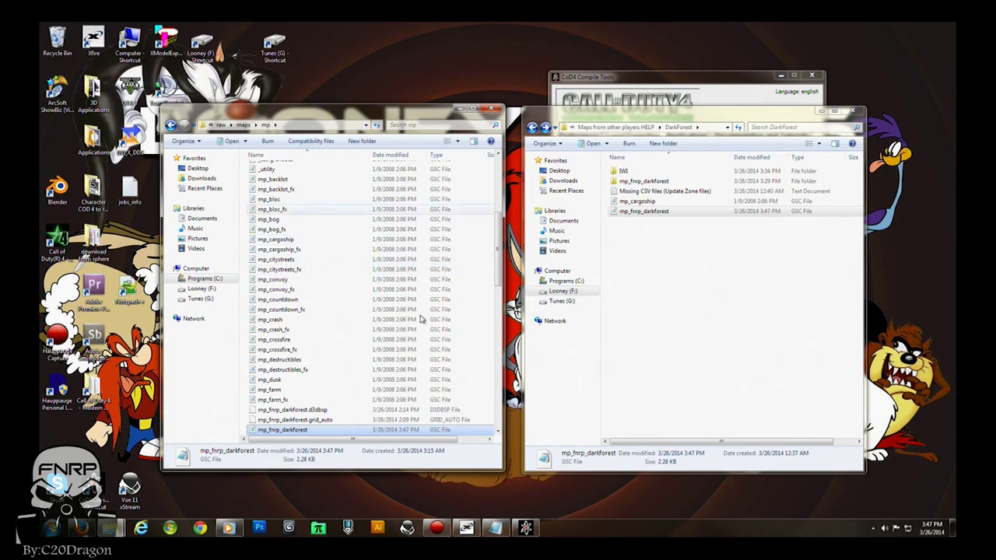
pyautogui.click(491, 108)
pyautogui.click(854, 111)
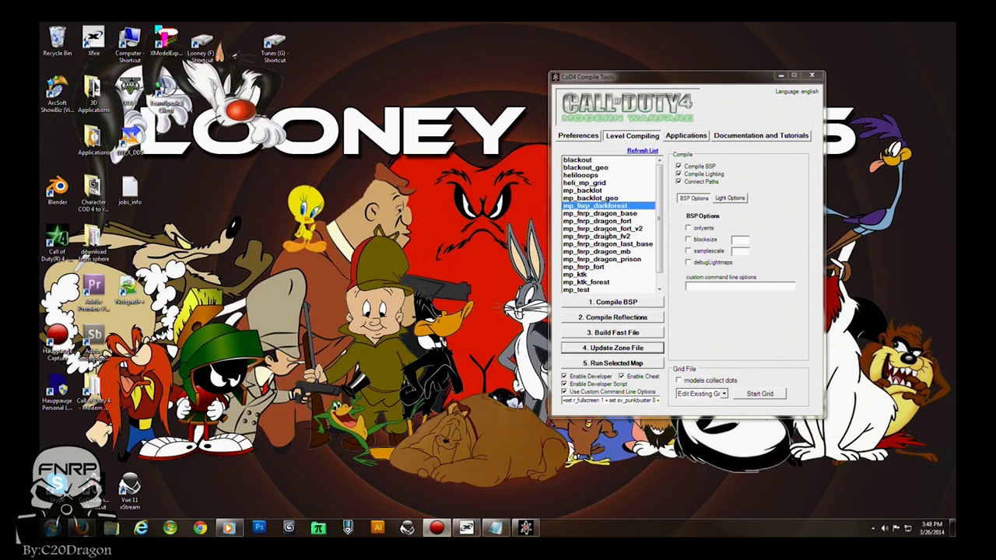
# Step: Update and save the zone file for mp_fnrp_darkforest in CoD4 Compile Tools and build the map's fast file
pyautogui.click(605, 351)
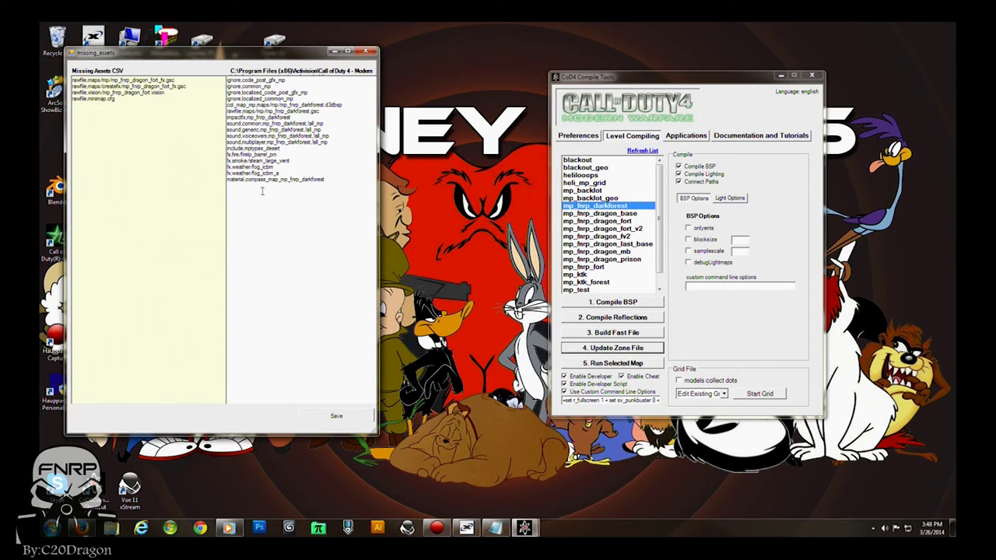
pyautogui.click(336, 418)
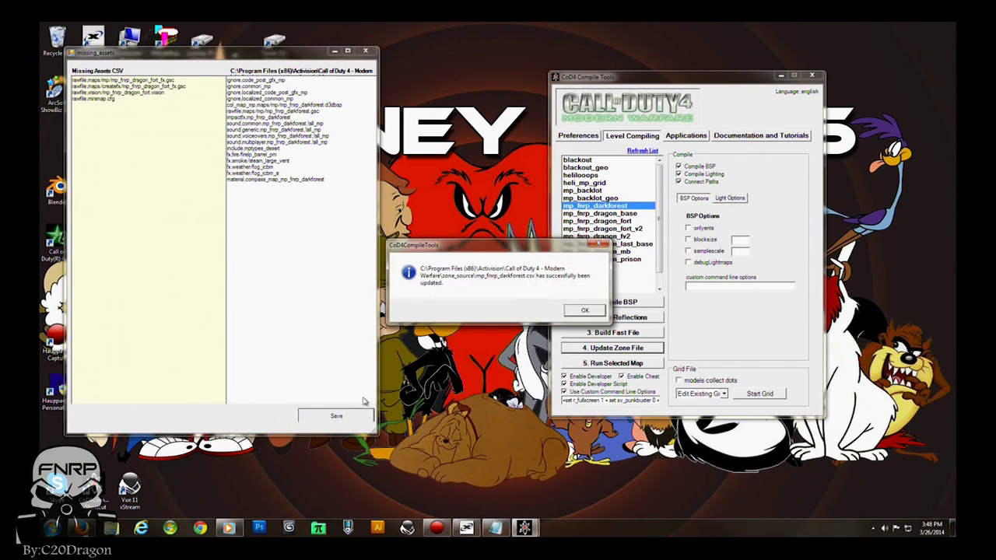
pyautogui.click(585, 312)
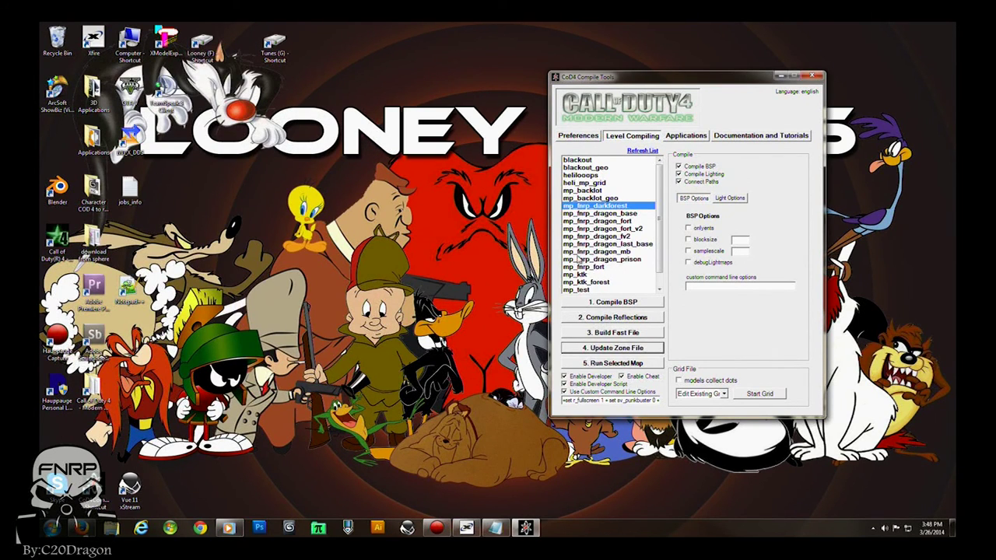
pyautogui.click(606, 333)
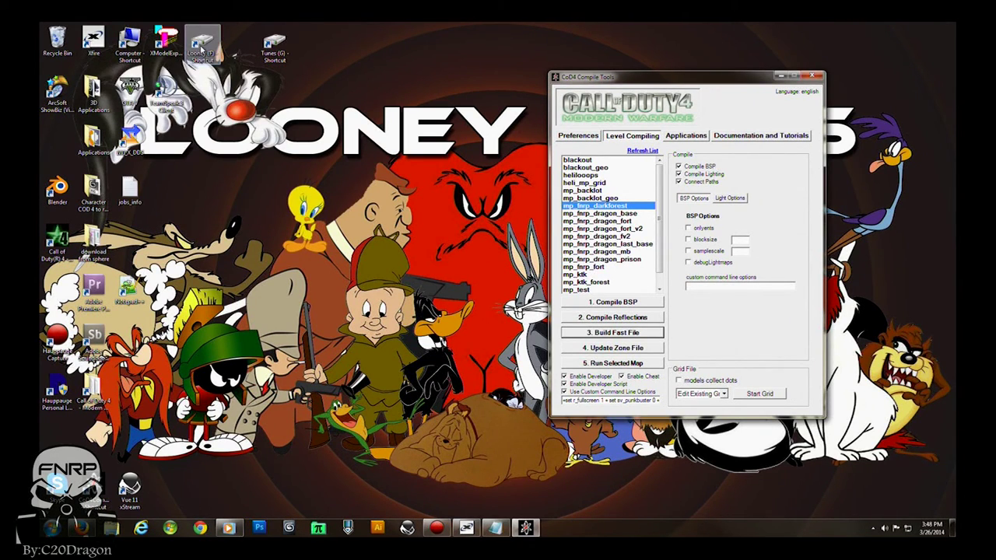
# Step: Open the raw\images folder of the Call of Duty 4 directory and select compass_map_mp_fnrp_darkforest.iwi
pyautogui.doubleClick(91, 392)
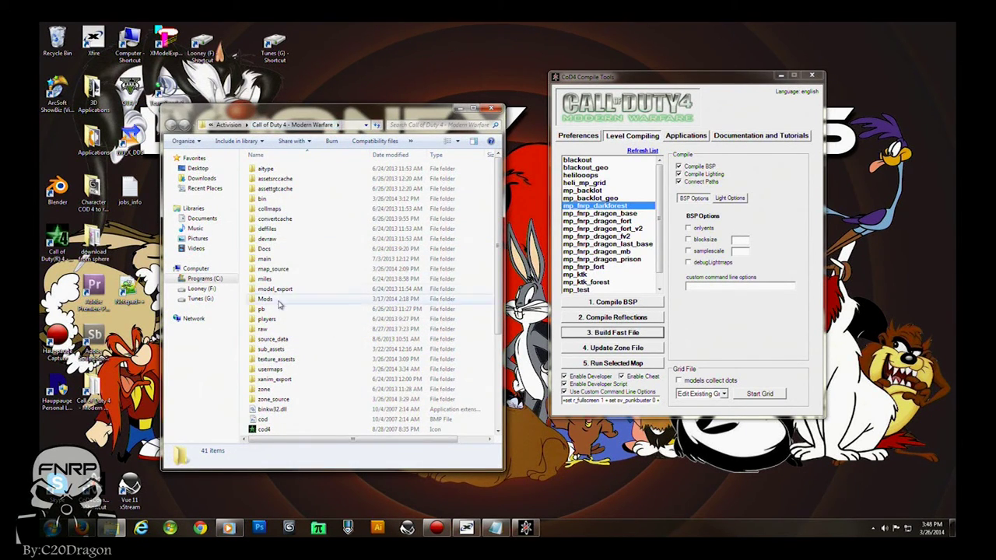
pyautogui.doubleClick(267, 330)
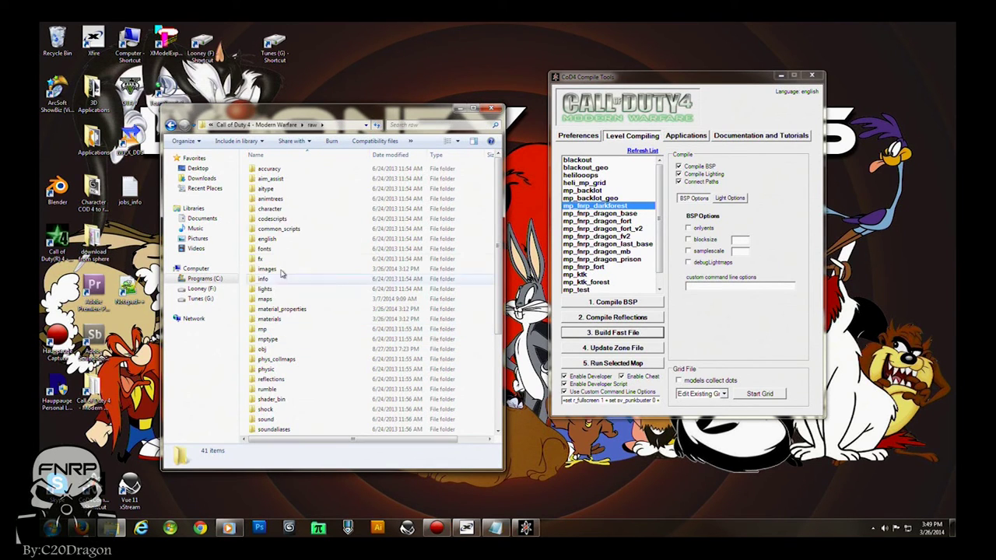
pyautogui.doubleClick(279, 270)
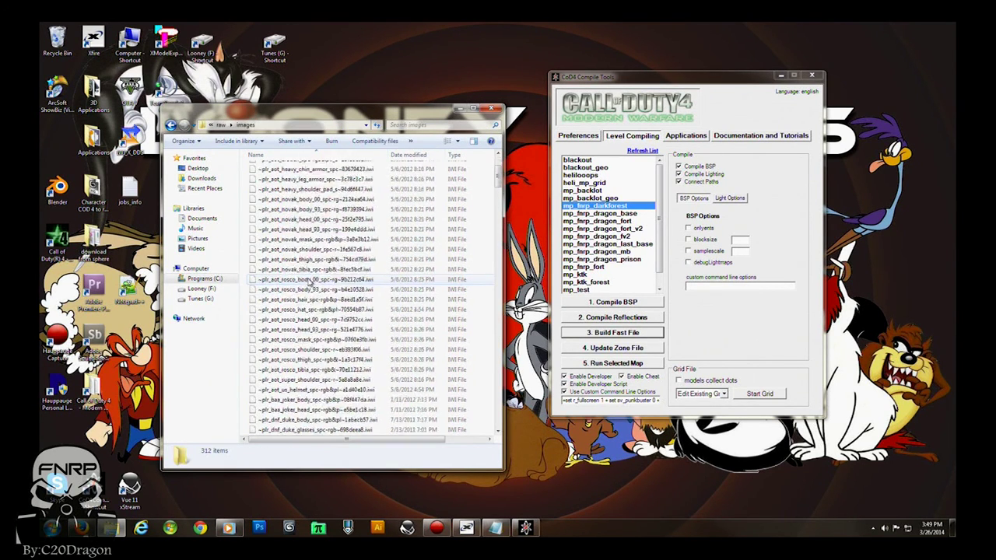
pyautogui.scroll(-15, 311, 280)
pyautogui.scroll(-6, 314, 289)
pyautogui.scroll(-2, 316, 295)
pyautogui.click(322, 311)
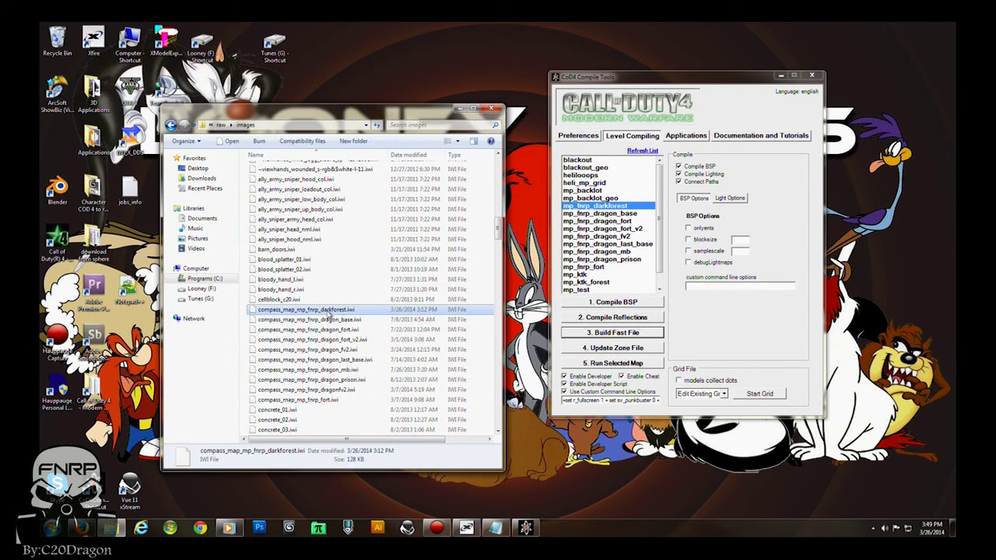
# Step: Open the Looney (F:) drive beside the images folder and go to FNRP_COD4_All_Stuff\Mapping Info & Stuff\Maps from other players HELP\DarkForest
pyautogui.doubleClick(204, 47)
pyautogui.moveTo(294, 122); pyautogui.dragTo(700, 145)
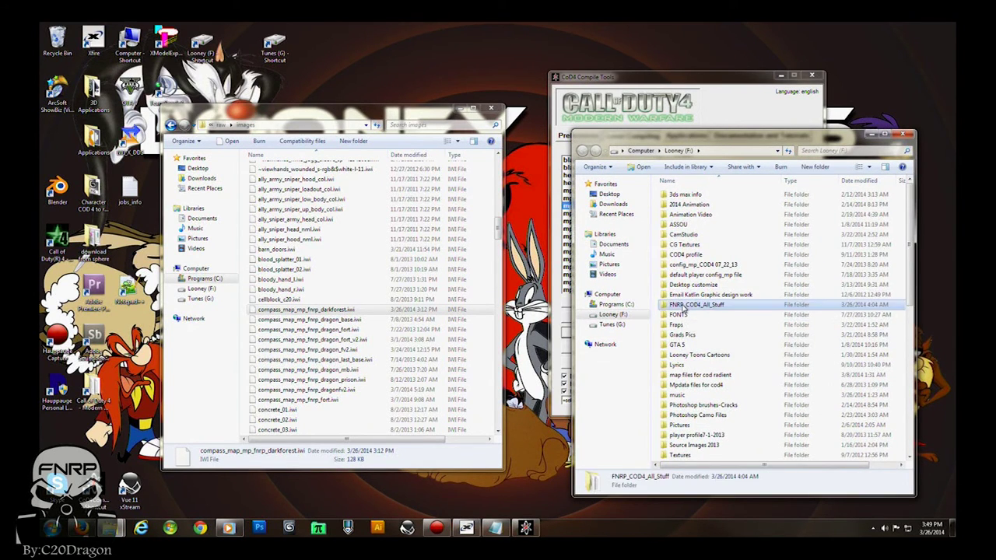
pyautogui.doubleClick(698, 304)
pyautogui.doubleClick(697, 285)
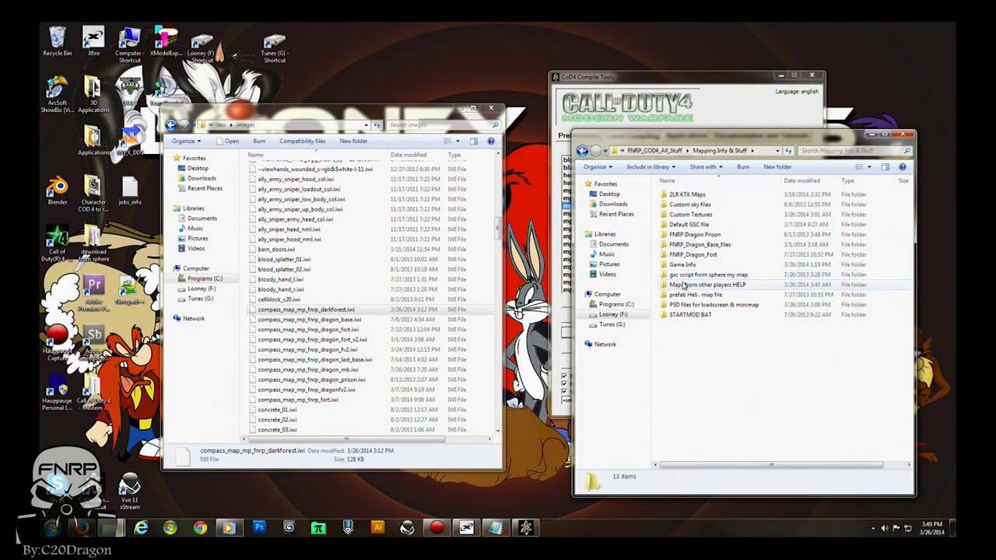
pyautogui.doubleClick(685, 286)
pyautogui.doubleClick(684, 235)
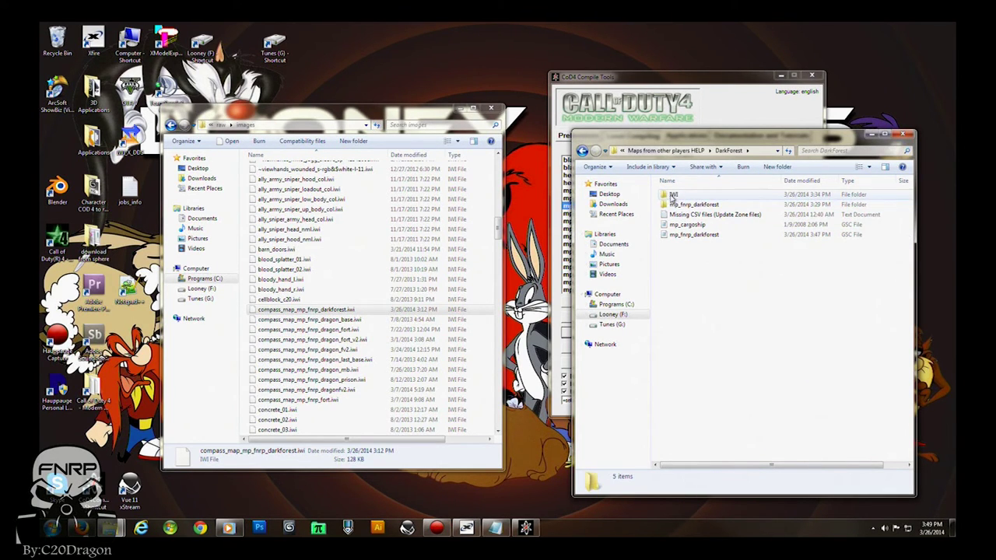
# Step: Copy compass_map_mp_fnrp_darkforest.iwi from raw\images into the DarkForest\IWI folder
pyautogui.click(311, 113)
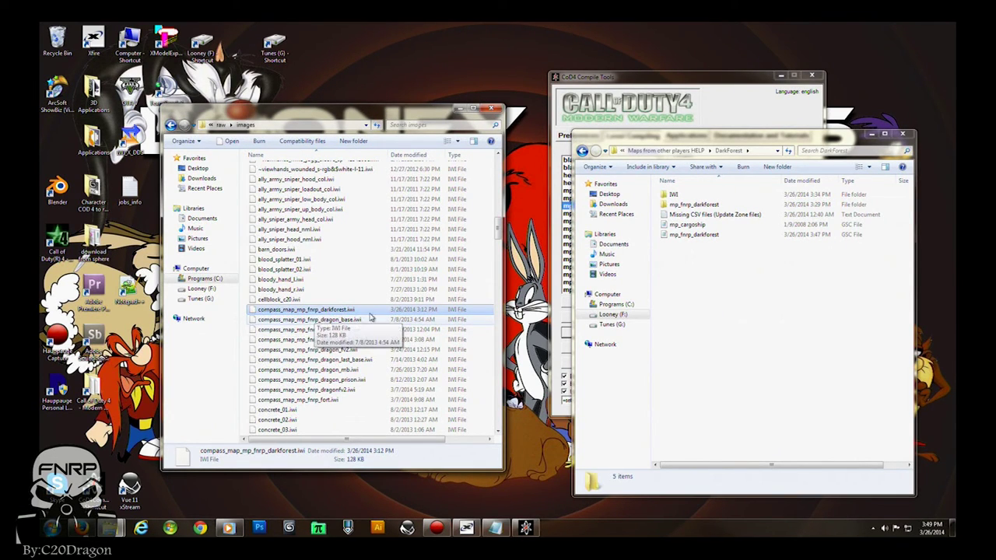
pyautogui.click(704, 280)
pyautogui.doubleClick(676, 194)
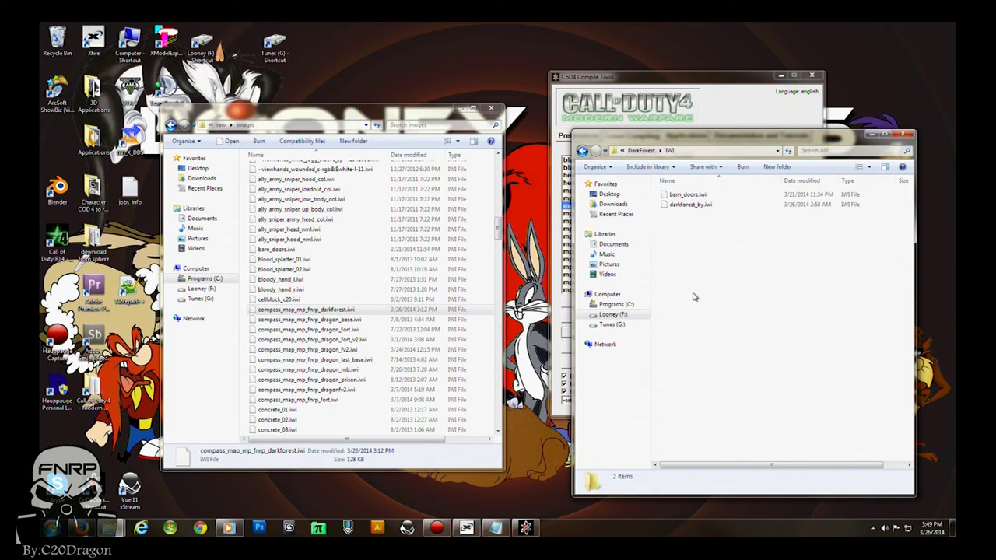
pyautogui.hotkey('ctrl', 'v')
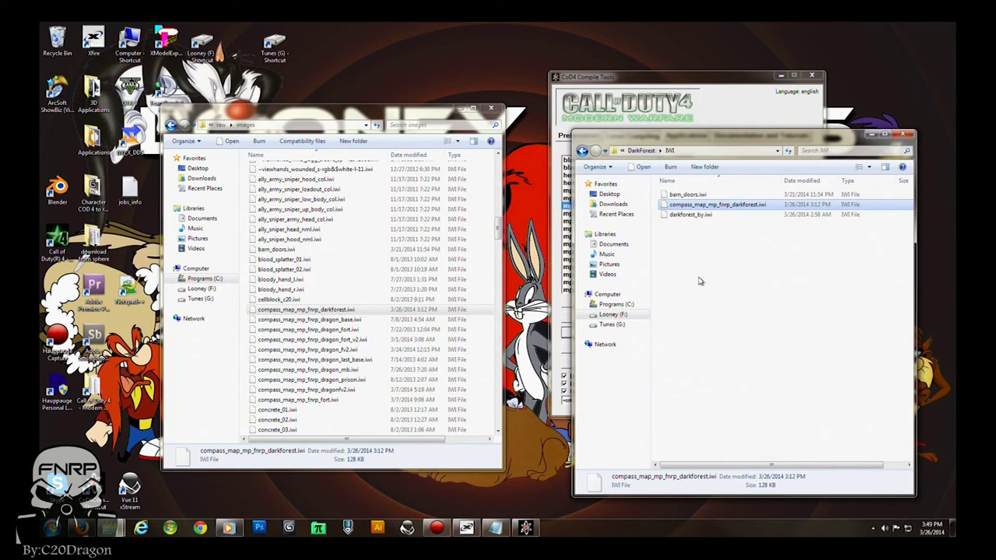
# Step: Go to usermaps\mp_fnrp_dragon_fort in the Call of Duty 4 directory and select mp_fnrp_dragon_fort.iwd
pyautogui.moveTo(392, 114); pyautogui.dragTo(394, 121)
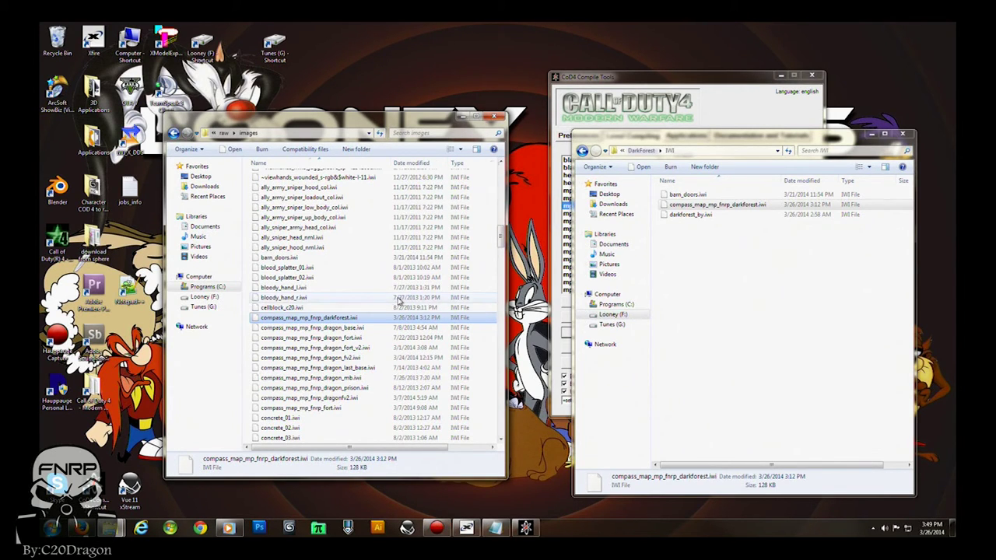
pyautogui.press('BackSpace')
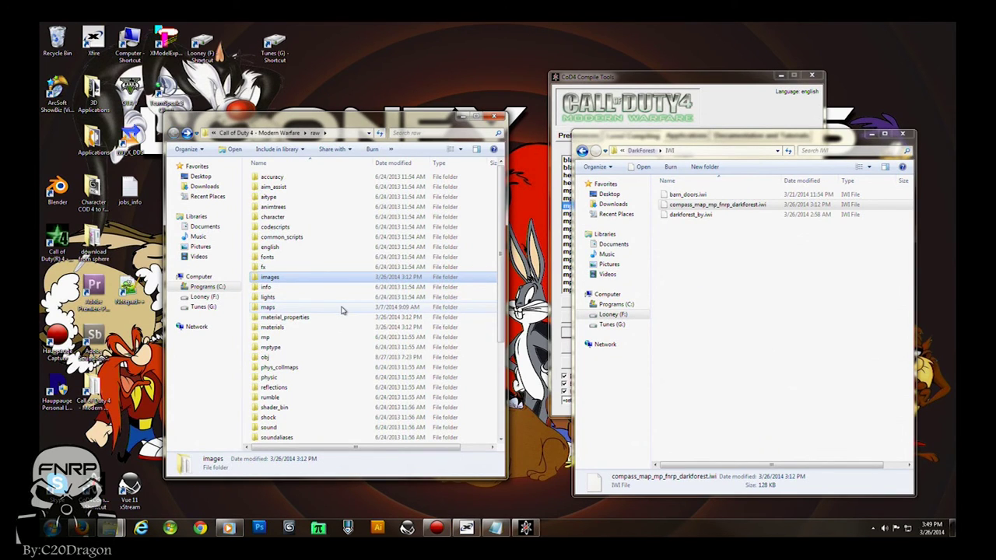
pyautogui.press('BackSpace')
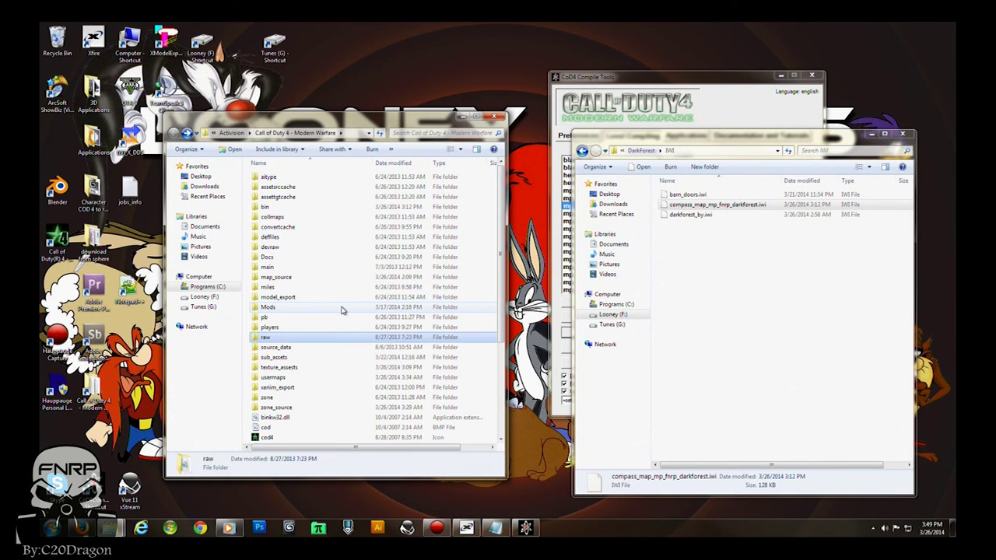
pyautogui.doubleClick(271, 379)
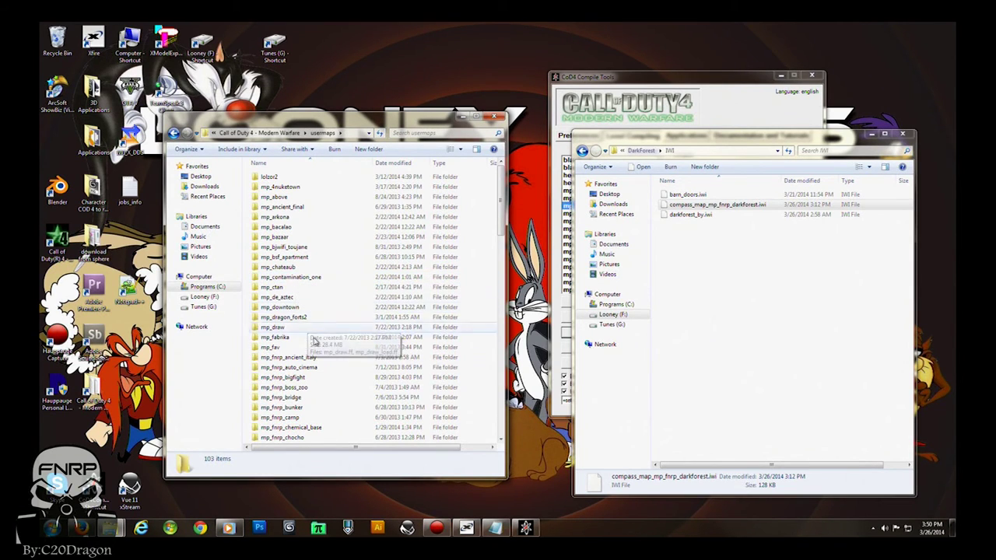
pyautogui.scroll(-1, 315, 338)
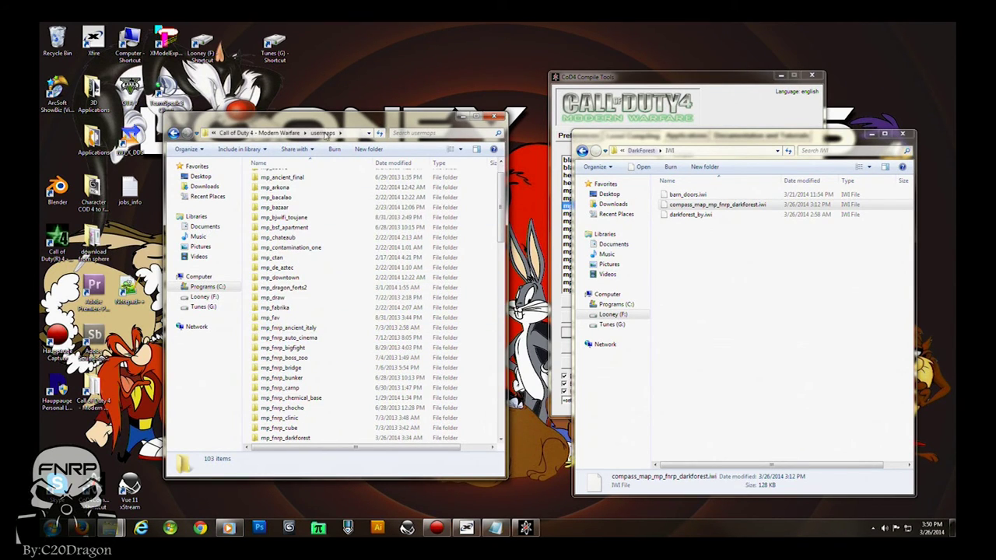
pyautogui.scroll(-1, 281, 351)
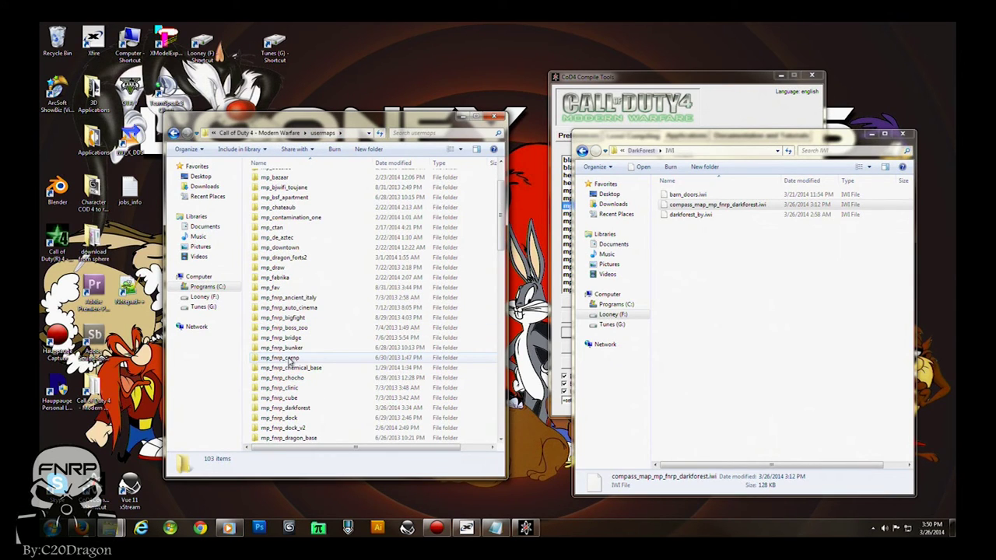
pyautogui.scroll(-1, 289, 393)
pyautogui.doubleClick(291, 419)
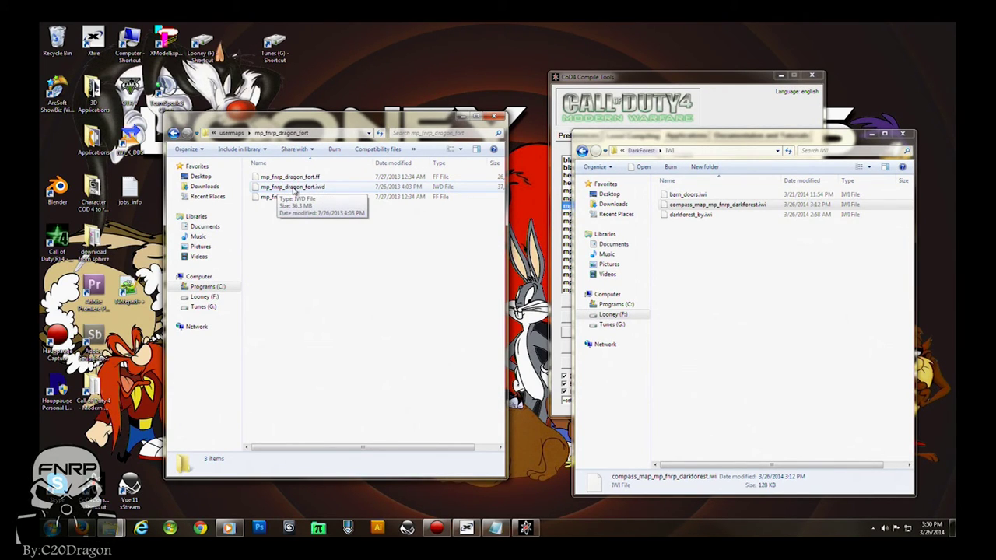
pyautogui.click(294, 189)
# Step: Place a copy of mp_fnrp_dragon_fort.iwd in the DarkForest\mp_fnrp_darkforest folder
pyautogui.press('BackSpace')
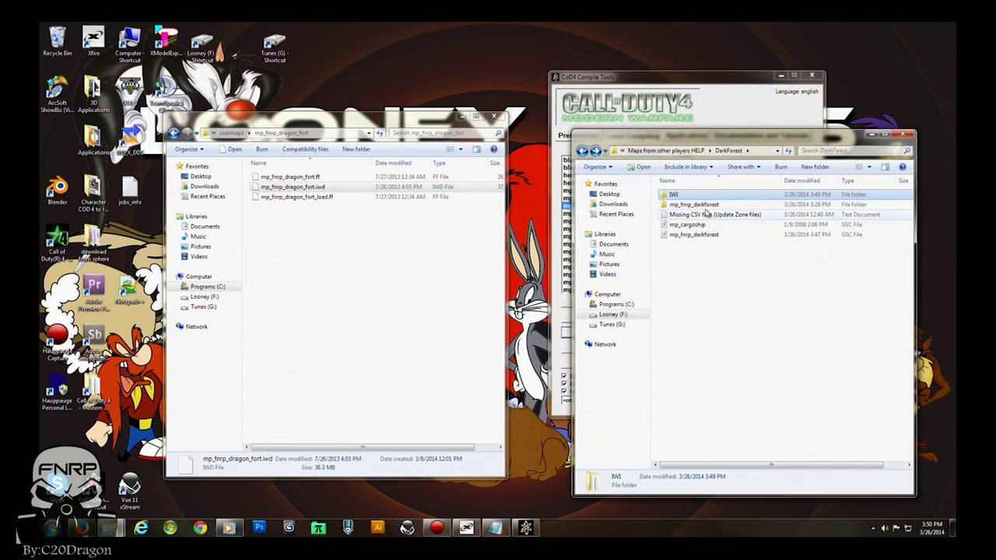
pyautogui.doubleClick(696, 204)
pyautogui.press('BackSpace')
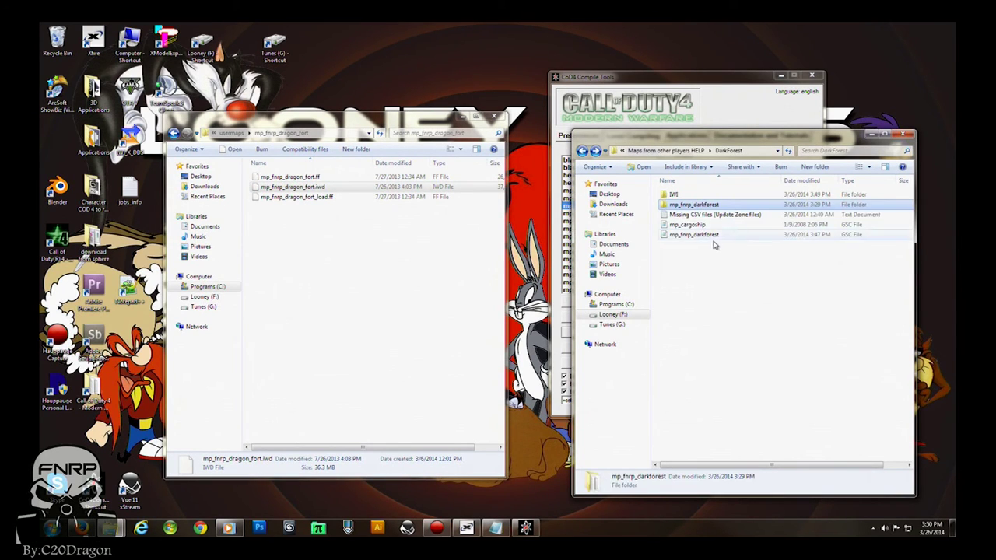
pyautogui.doubleClick(694, 204)
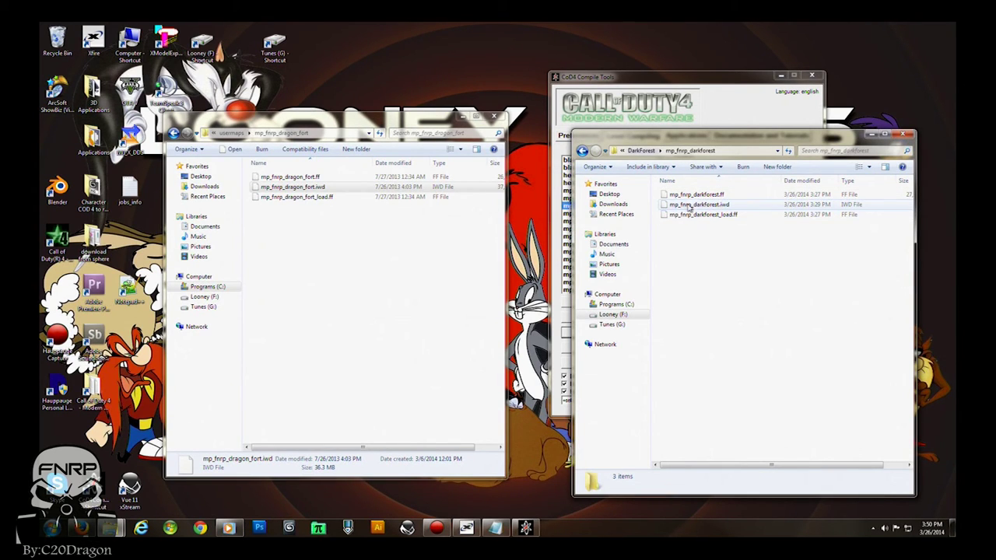
pyautogui.moveTo(704, 209); pyautogui.dragTo(713, 296)
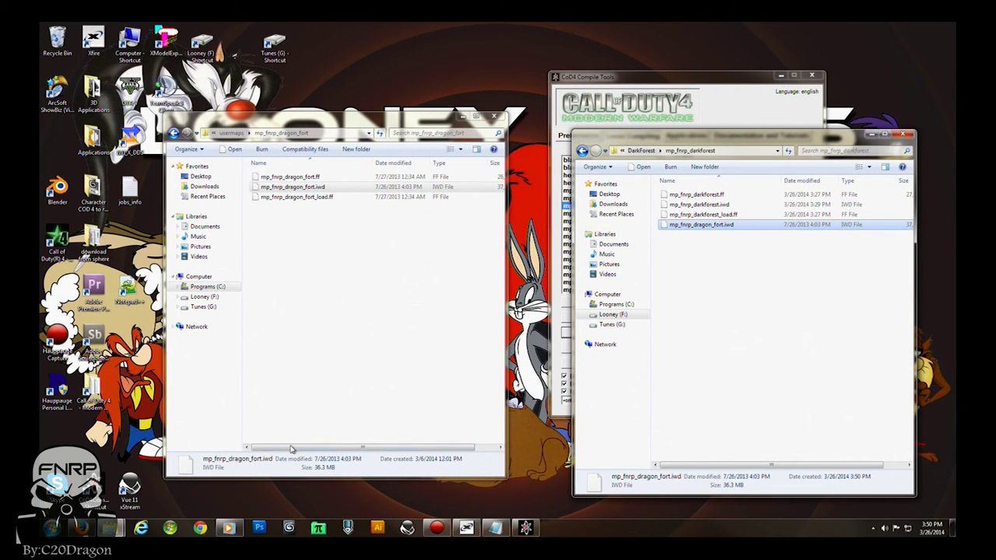
# Step: Switch to PakScape, load the copied mp_fnrp_dragon_fort.iwd and open its images folder
pyautogui.click(322, 530)
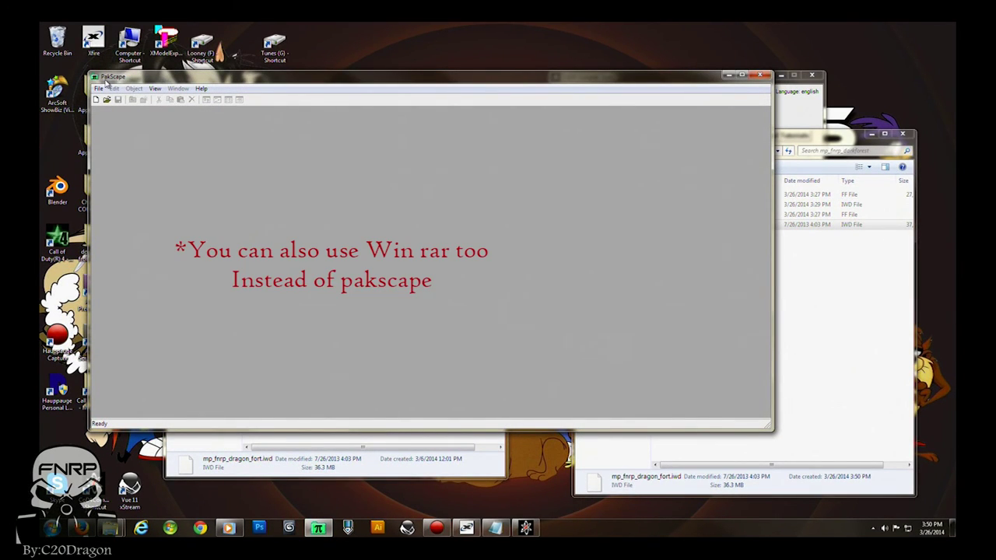
pyautogui.click(816, 297)
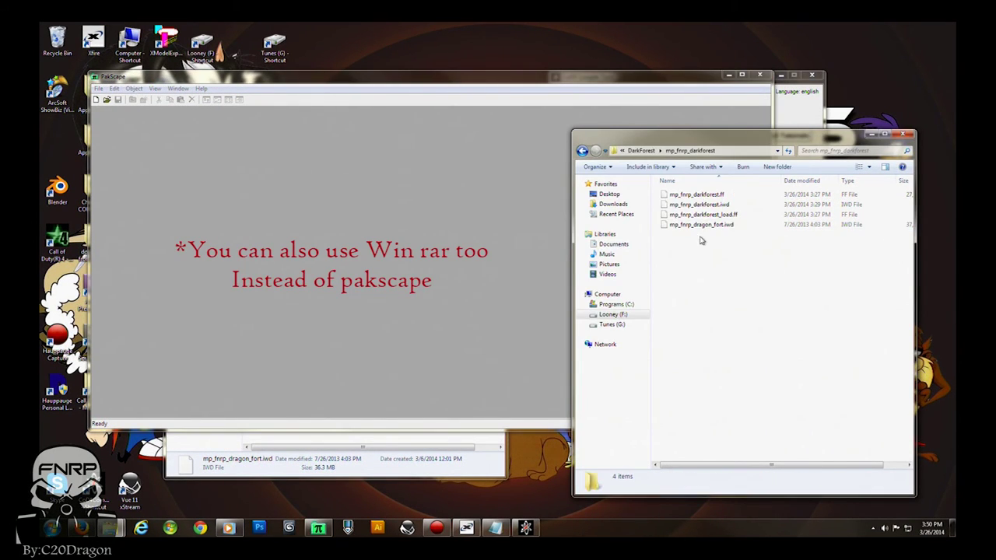
pyautogui.moveTo(703, 227); pyautogui.dragTo(271, 185)
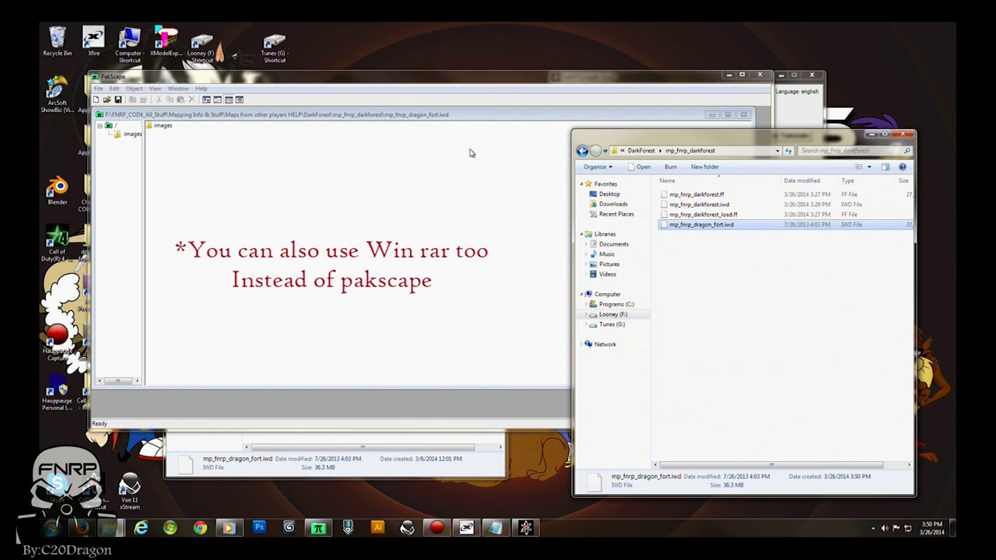
pyautogui.doubleClick(162, 130)
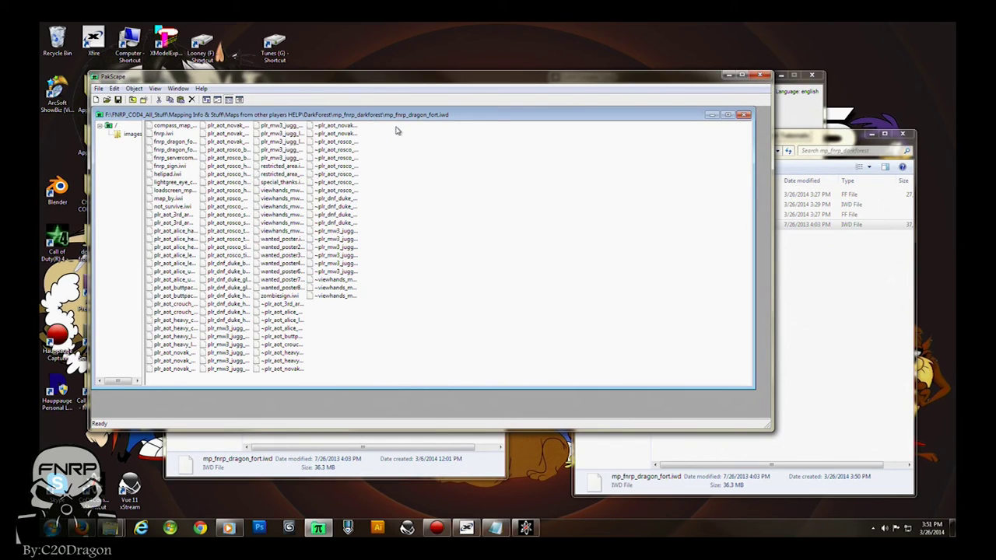
# Step: Delete all files from the images folder of mp_fnrp_dragon_fort.iwd, save the archive and close PakScape
pyautogui.moveTo(405, 127); pyautogui.dragTo(137, 394)
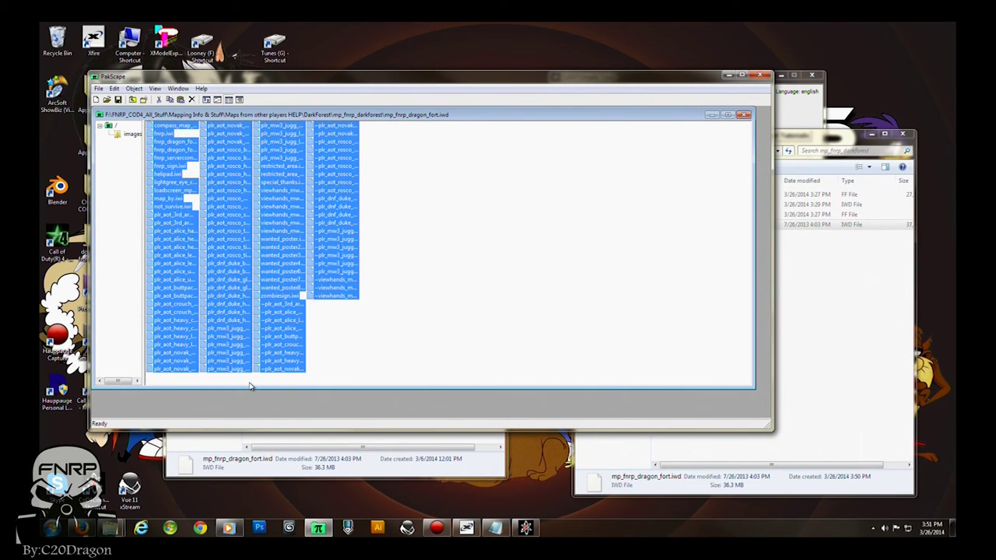
pyautogui.press('Delete')
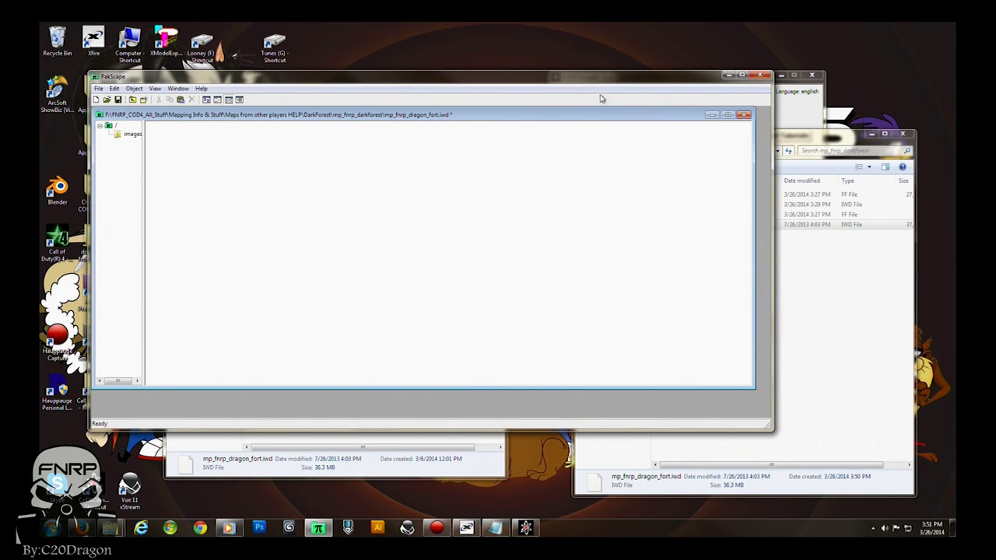
pyautogui.click(98, 88)
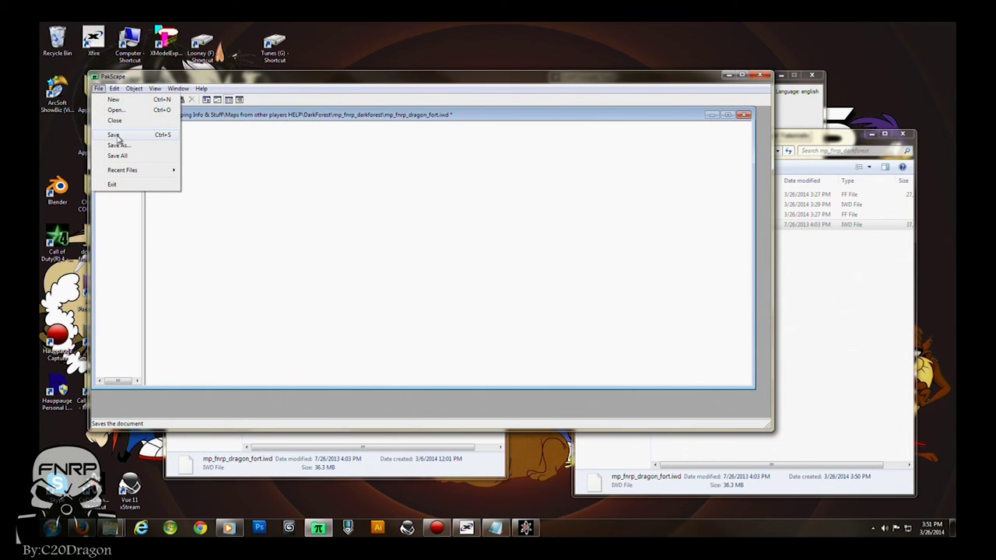
pyautogui.click(114, 135)
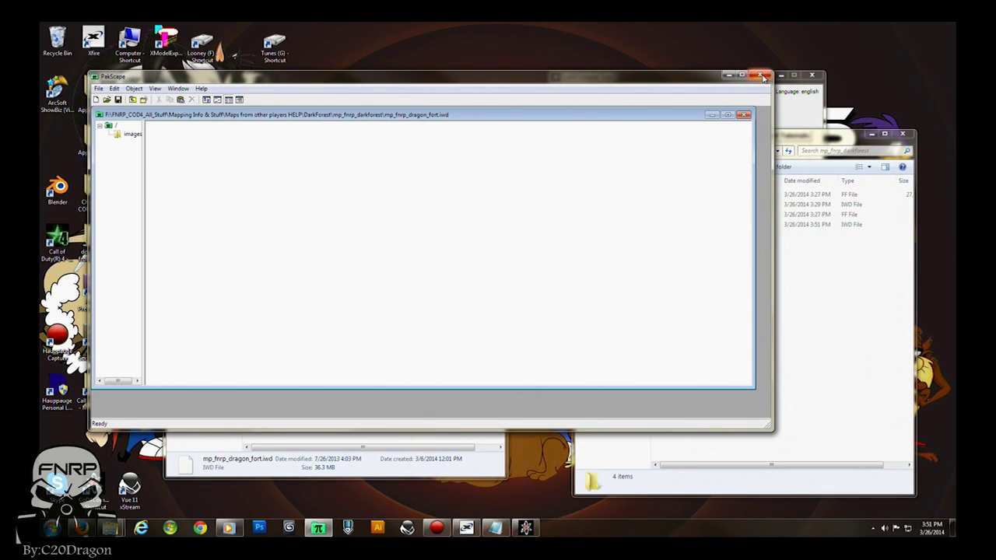
pyautogui.click(760, 75)
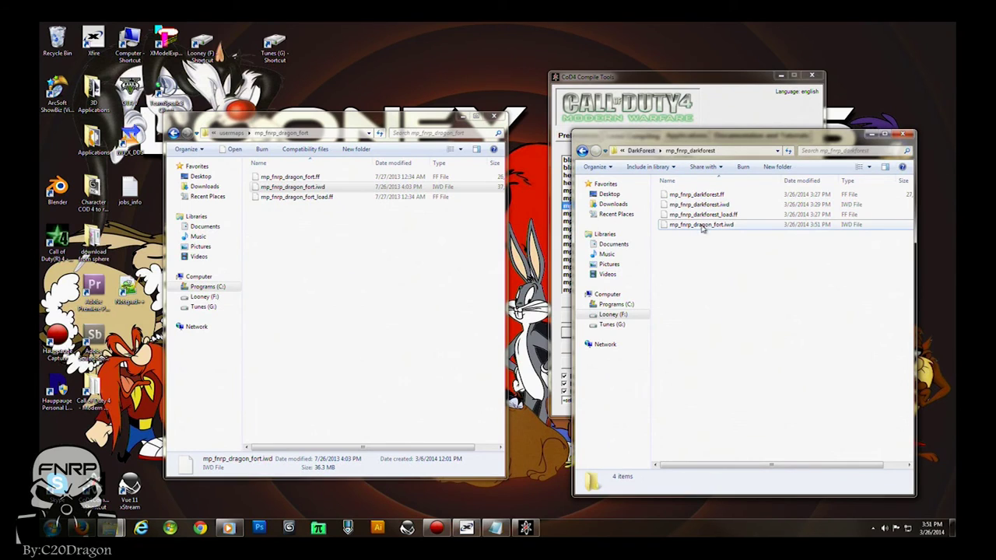
pyautogui.rightClick(699, 205)
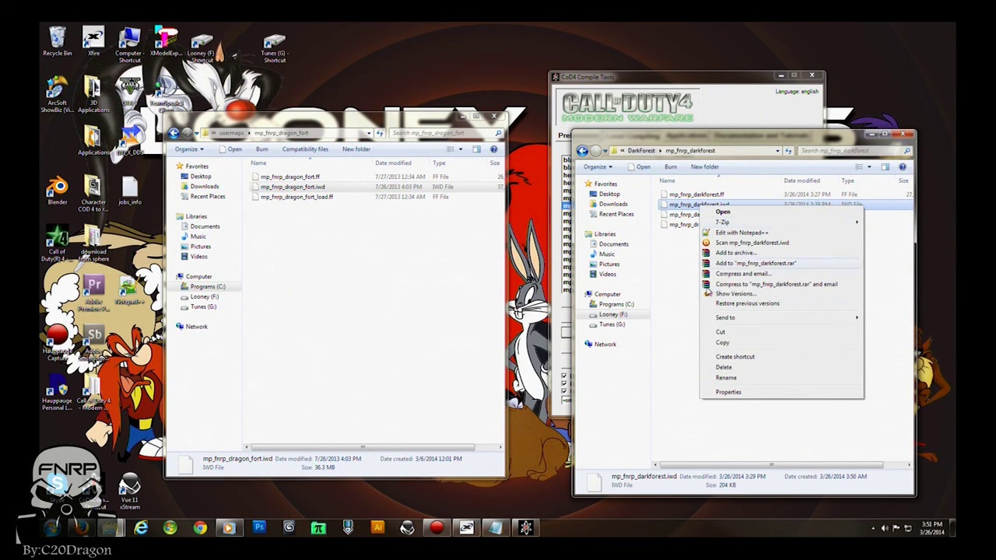
pyautogui.click(720, 379)
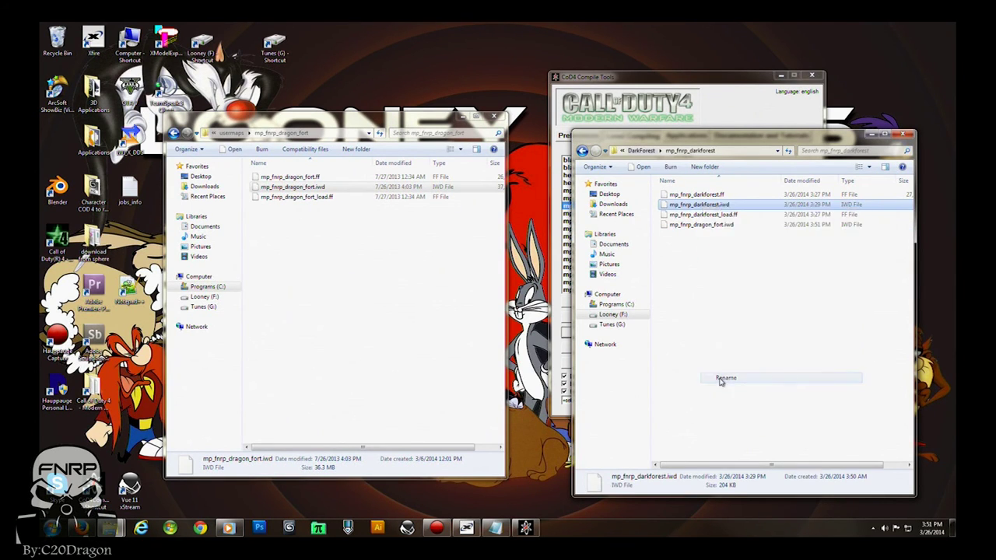
pyautogui.click(694, 225)
pyautogui.rightClick(694, 226)
pyautogui.click(712, 402)
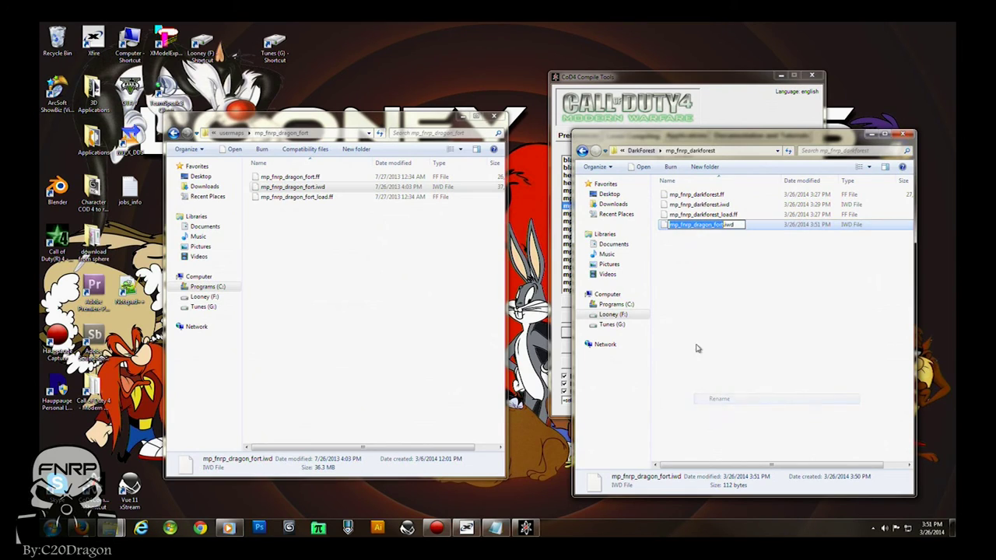
pyautogui.click(718, 252)
# Step: Delete the mp_fnrp_dragon_fort.iwd copy from the DarkForest\mp_fnrp_darkforest folder
pyautogui.rightClick(711, 226)
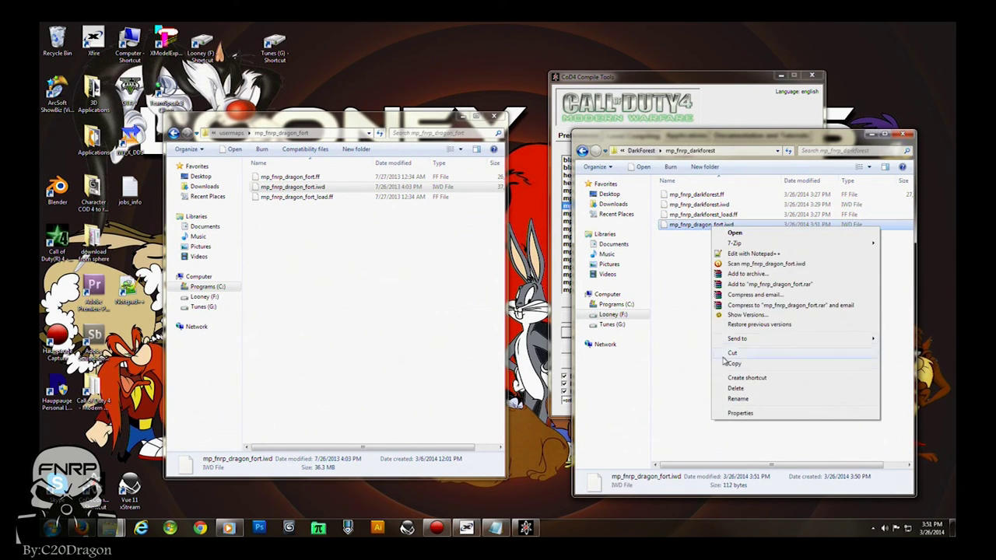
pyautogui.click(735, 388)
pyautogui.click(536, 315)
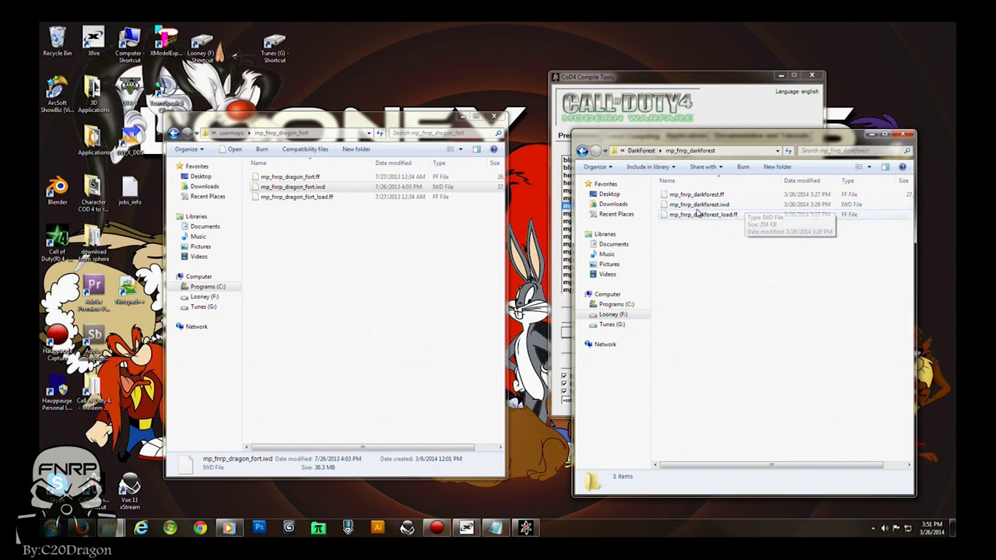
# Step: Close the usermaps folder window, load mp_fnrp_darkforest.iwd in PakScape and open its images folder
pyautogui.click(493, 116)
pyautogui.click(318, 529)
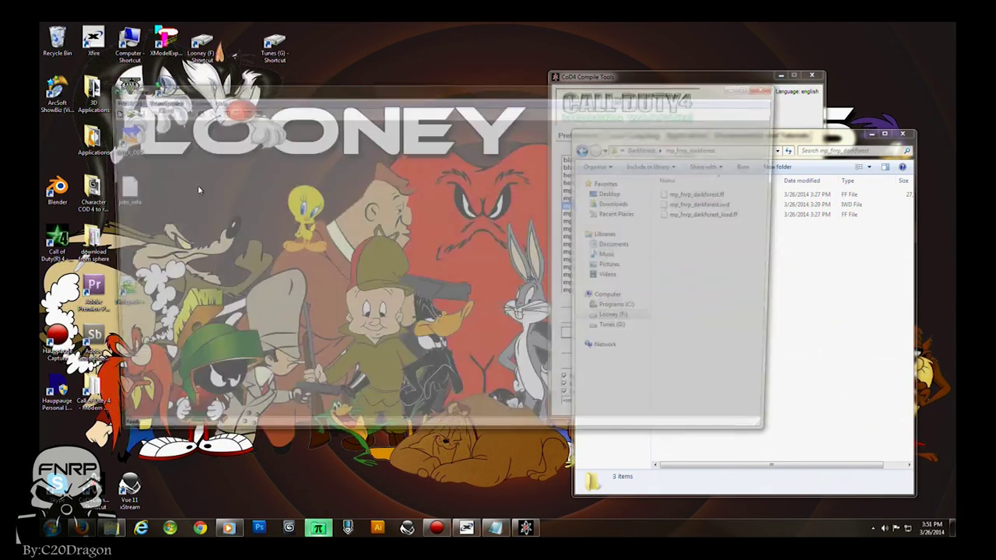
pyautogui.click(811, 284)
pyautogui.moveTo(710, 205); pyautogui.dragTo(250, 197)
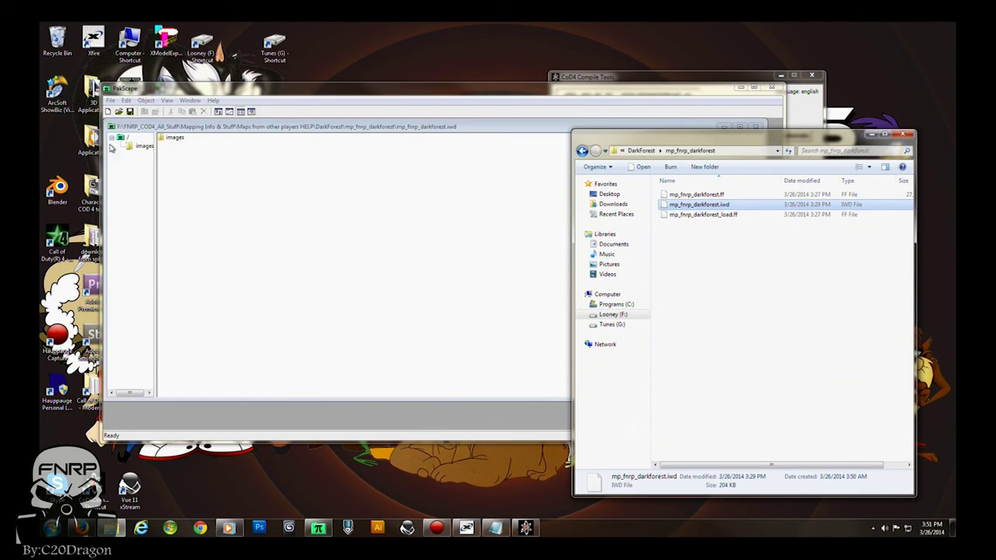
pyautogui.doubleClick(170, 138)
# Step: Delete the existing compass map image from the images folder of mp_fnrp_darkforest.iwd
pyautogui.click(179, 146)
pyautogui.rightClick(180, 147)
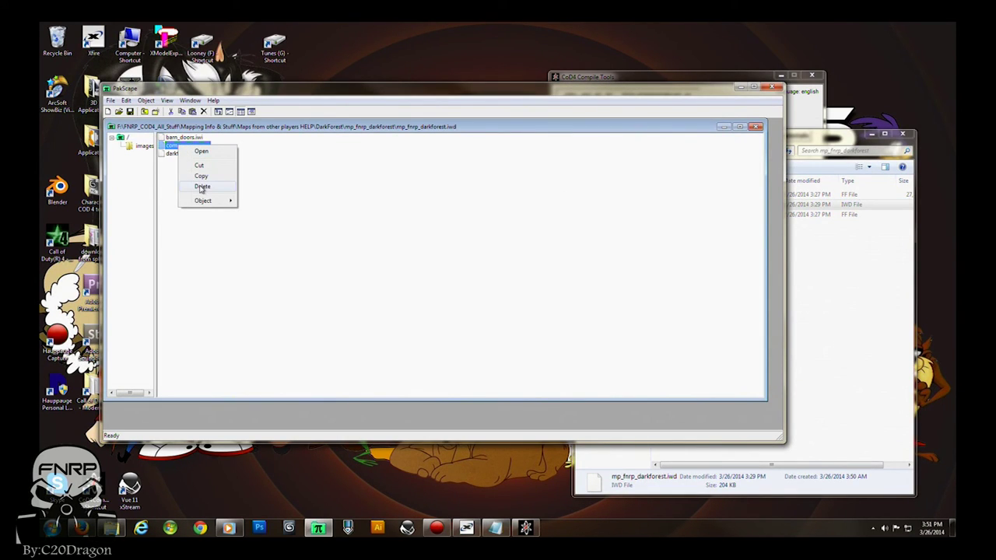
pyautogui.click(201, 187)
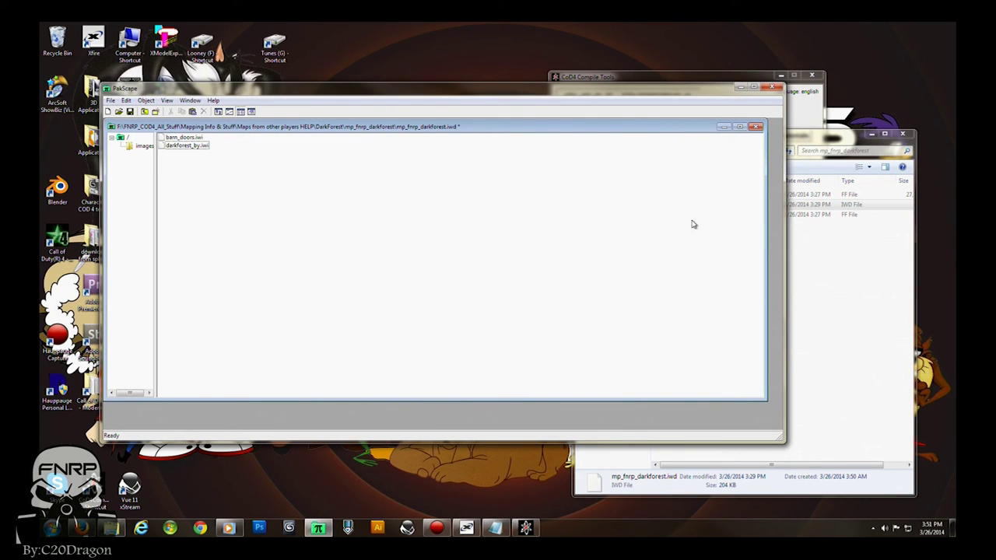
# Step: Add compass_map_mp_fnrp_darkforest.iwi from the DarkForest\IWI folder to the images folder of mp_fnrp_darkforest.iwd
pyautogui.click(828, 271)
pyautogui.press('BackSpace')
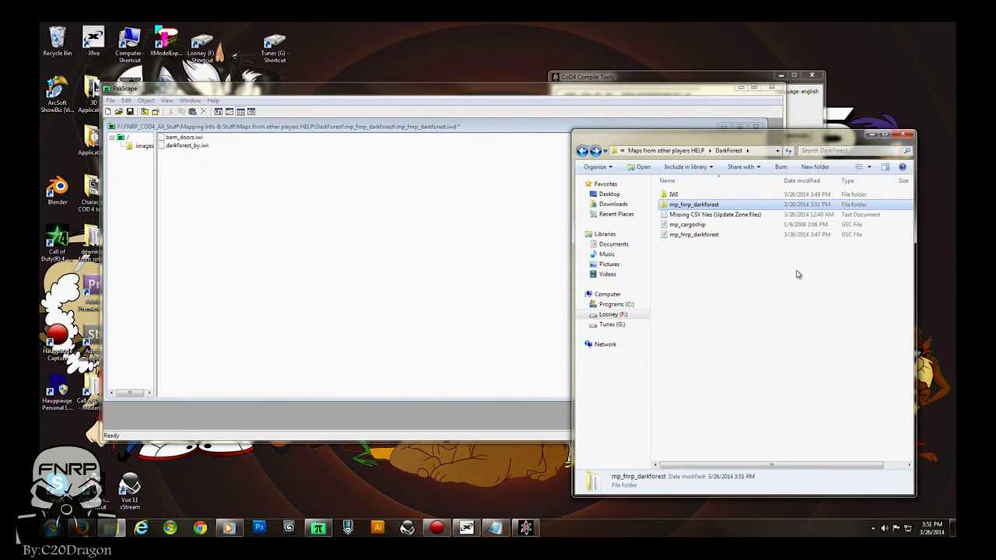
pyautogui.doubleClick(675, 196)
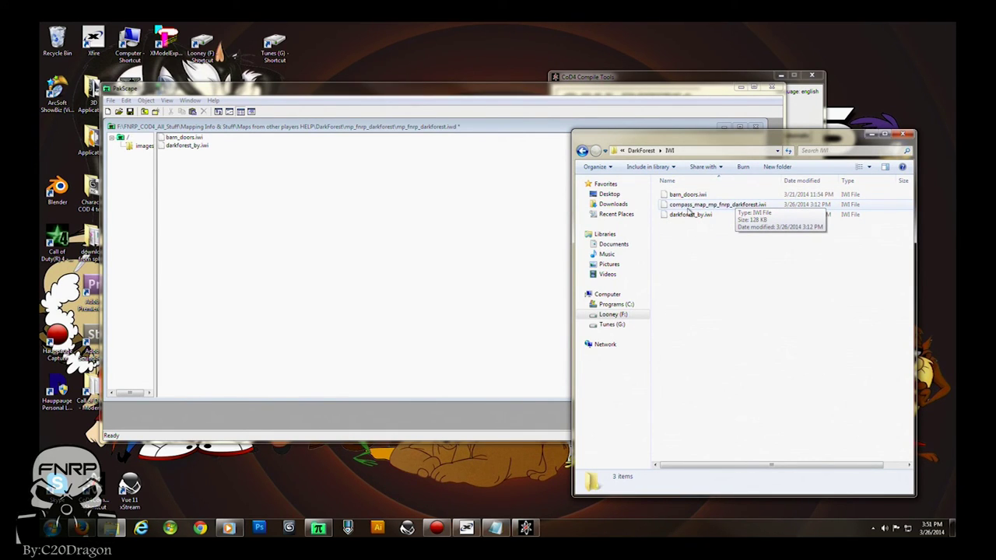
pyautogui.click(700, 206)
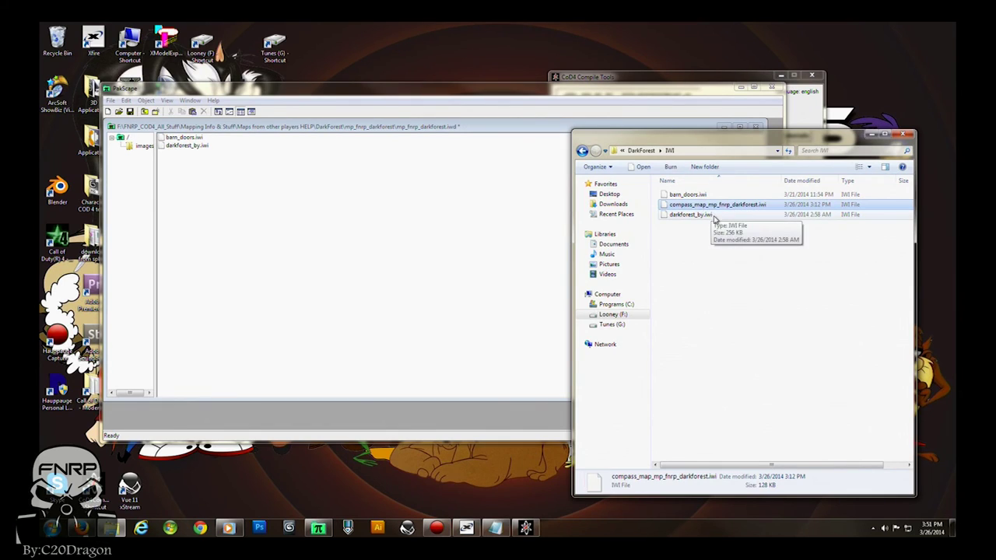
pyautogui.moveTo(700, 206); pyautogui.dragTo(318, 207)
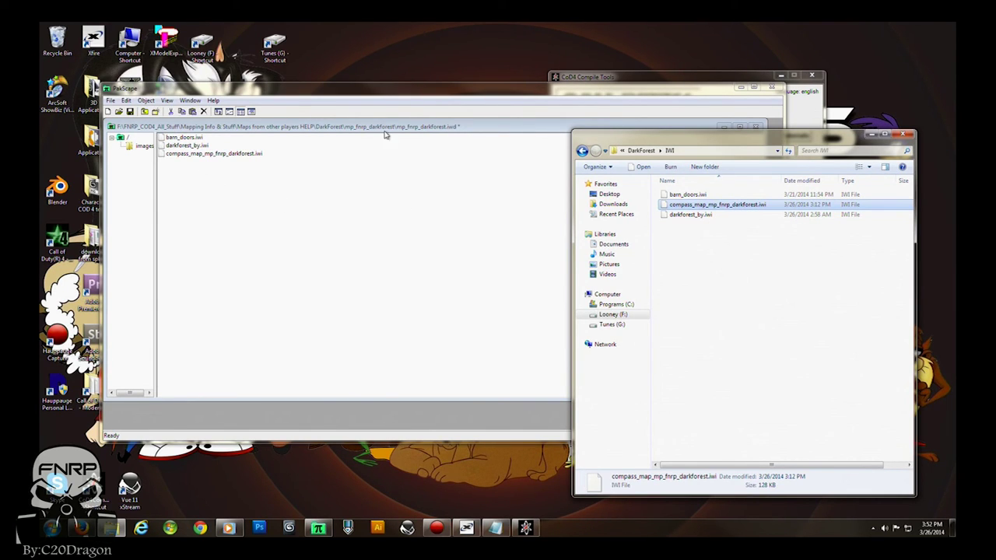
# Step: Save the mp_fnrp_darkforest.iwd archive and close PakScape
pyautogui.click(111, 100)
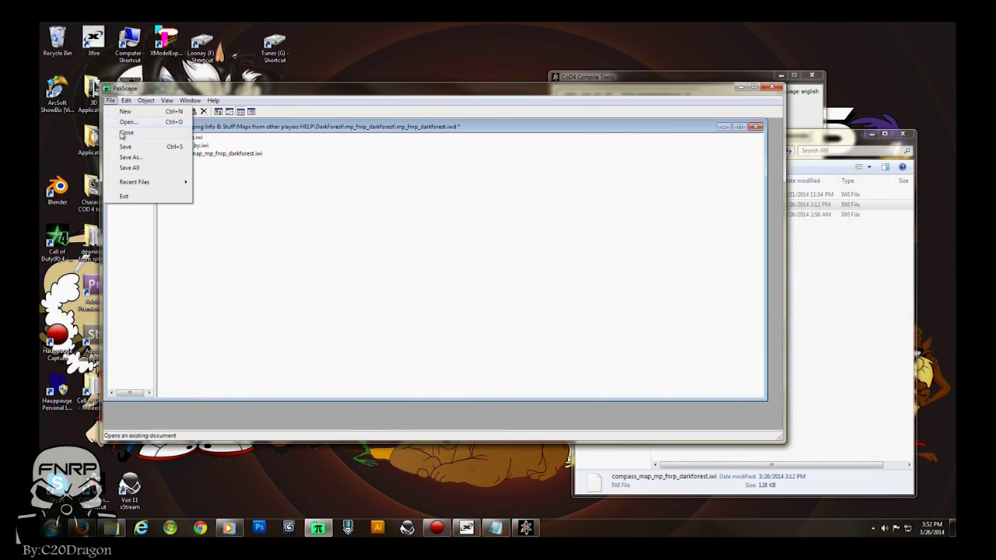
pyautogui.click(126, 148)
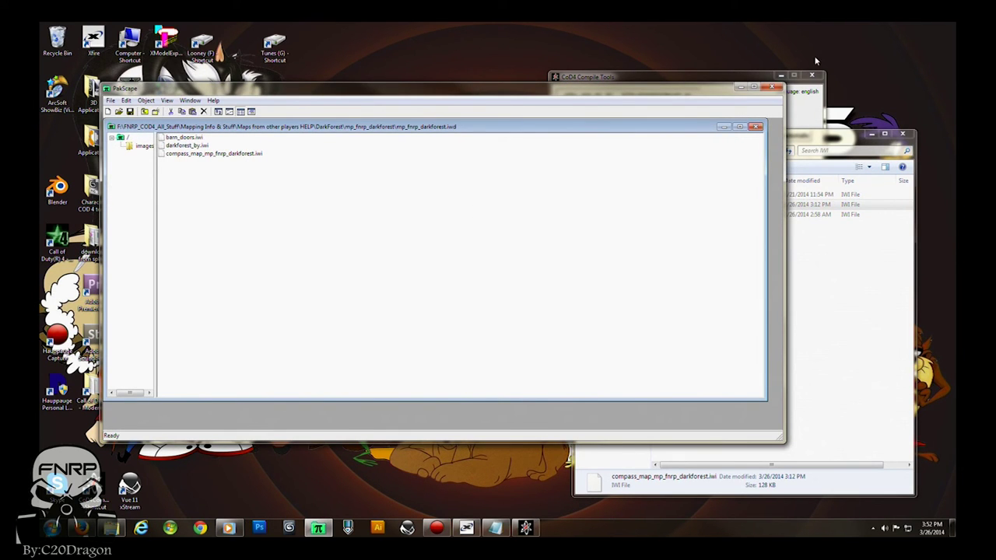
pyautogui.click(777, 88)
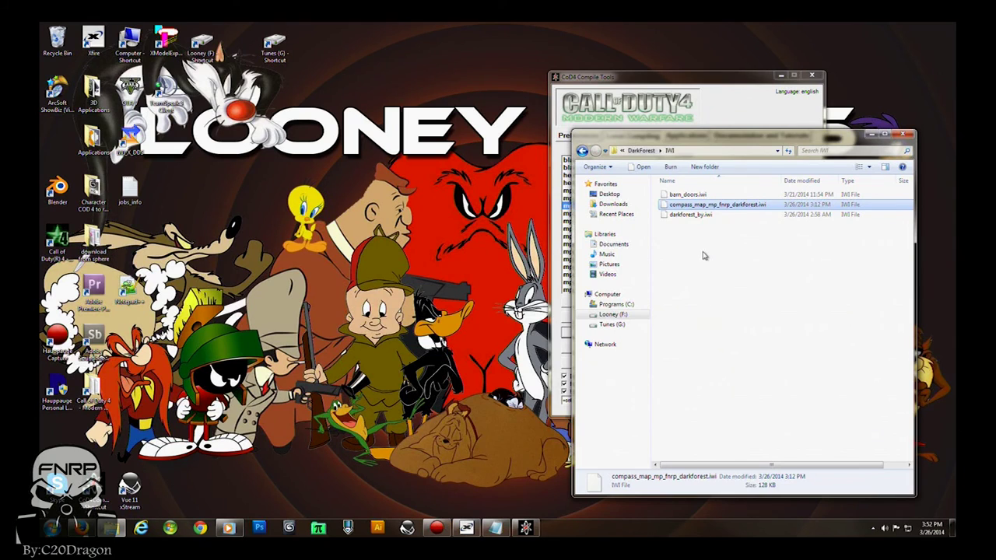
# Step: Open the DarkForest\mp_fnrp_darkforest folder and, in a second window, the zone\english folder of the Call of Duty 4 installation
pyautogui.press('BackSpace')
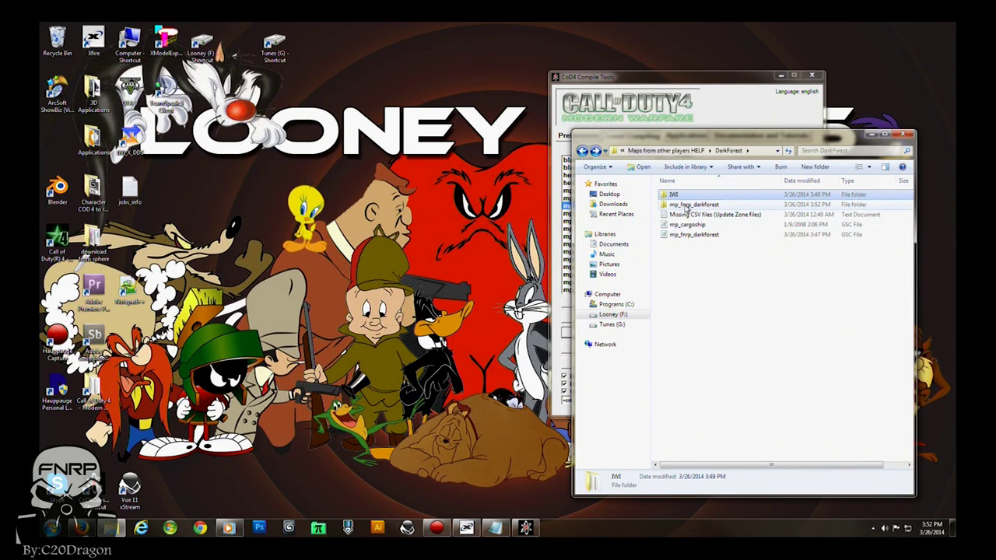
pyautogui.doubleClick(687, 207)
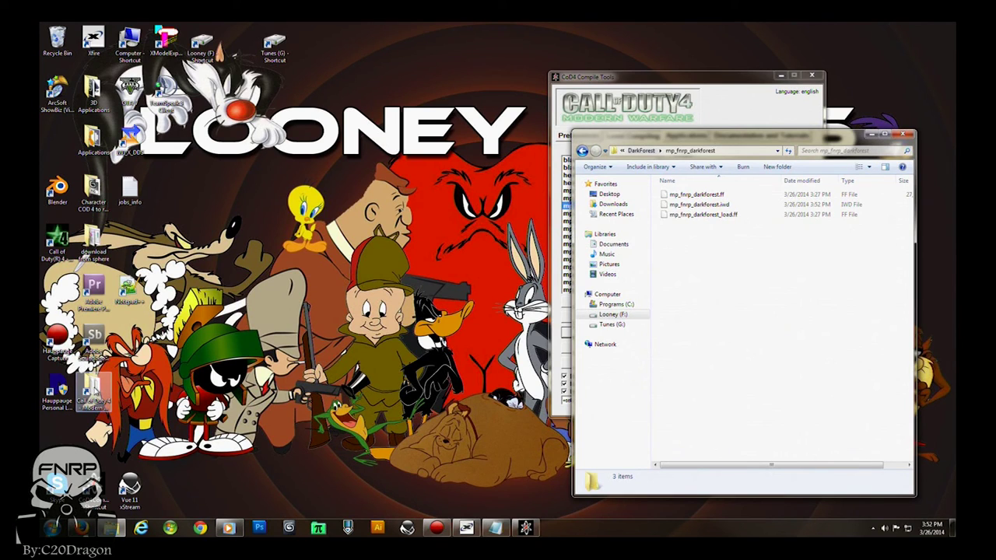
pyautogui.doubleClick(92, 392)
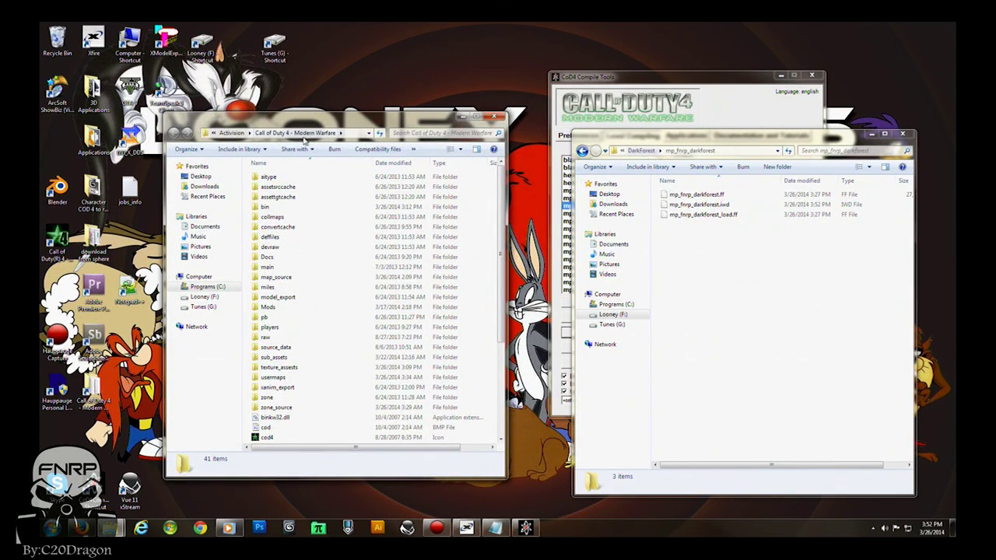
pyautogui.doubleClick(266, 398)
pyautogui.doubleClick(269, 178)
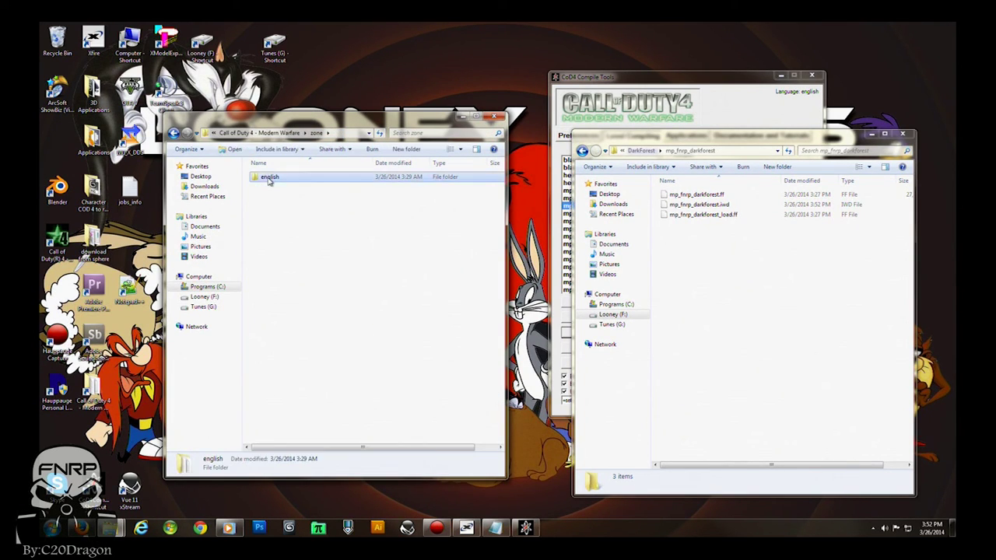
# Step: Copy mp_fnrp_darkforest.ff and mp_fnrp_darkforest_load.ff from zone\english into the DarkForest\mp_fnrp_darkforest folder, replacing the existing files
pyautogui.scroll(-5, 295, 327)
pyautogui.scroll(-5, 296, 339)
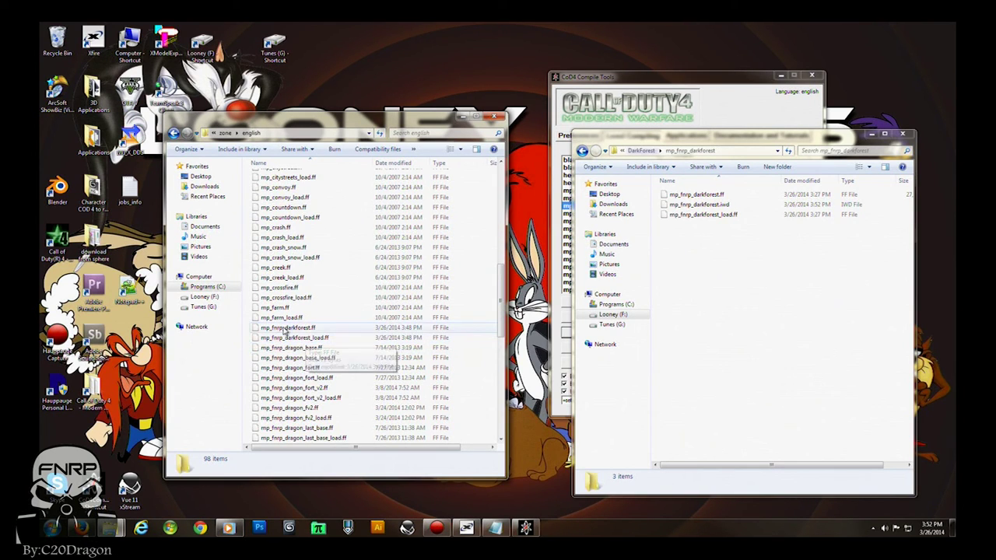
pyautogui.click(303, 329)
pyautogui.keyDown('shift'); pyautogui.click(306, 338); pyautogui.keyUp('shift')
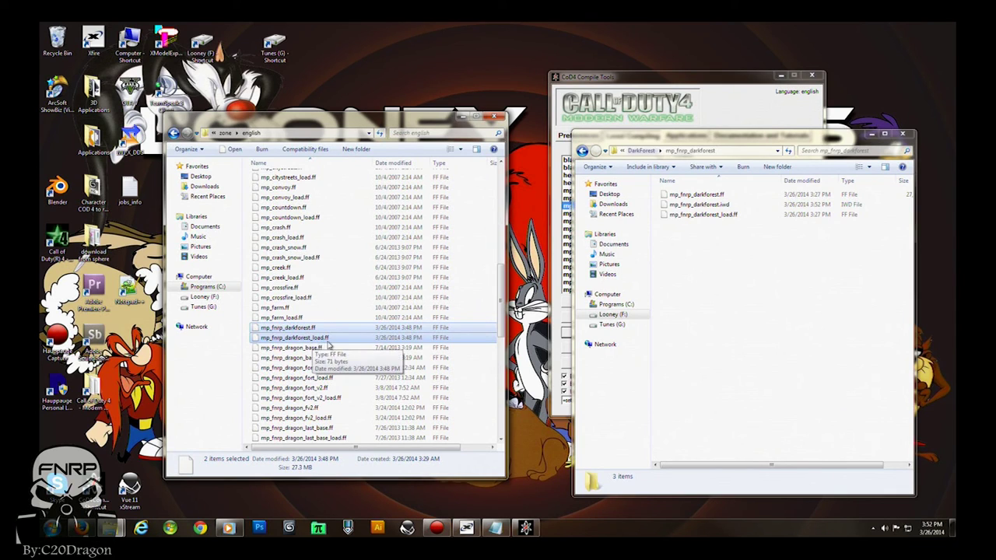
pyautogui.click(717, 282)
pyautogui.hotkey('ctrl', 'v')
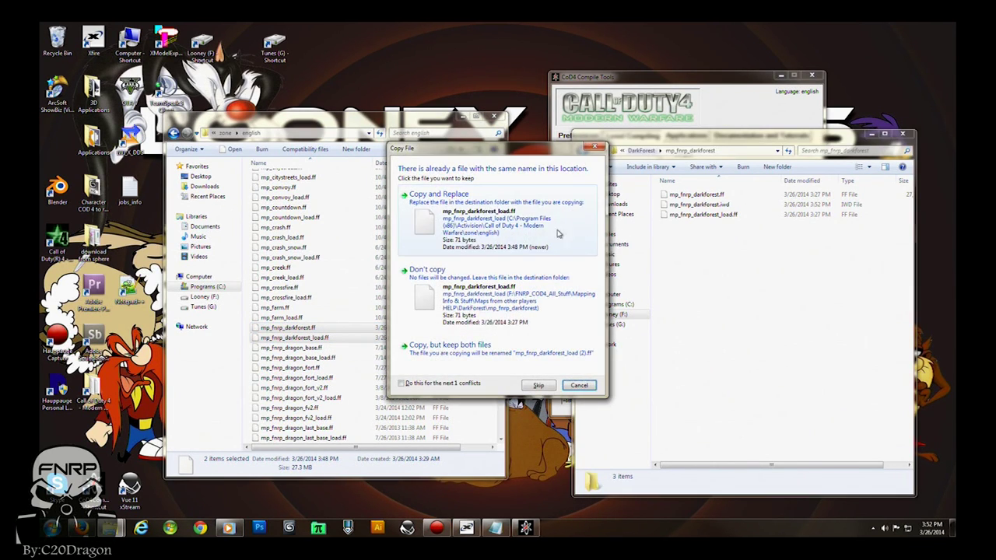
pyautogui.click(478, 227)
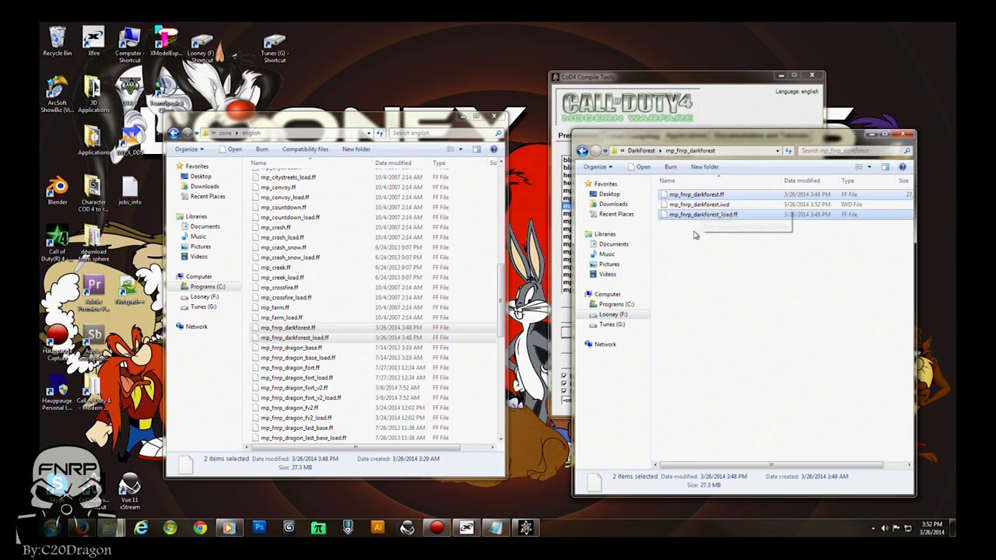
# Step: Go back to the Call of Duty 4 - Modern Warfare folder and open its usermaps folder
pyautogui.click(356, 181)
pyautogui.press('BackSpace')
pyautogui.press('BackSpace')
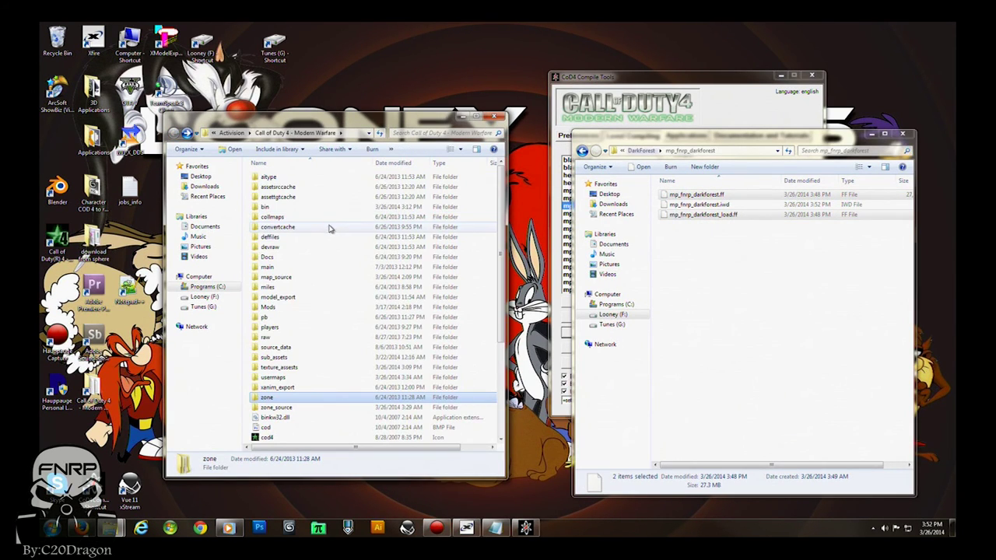
pyautogui.doubleClick(271, 378)
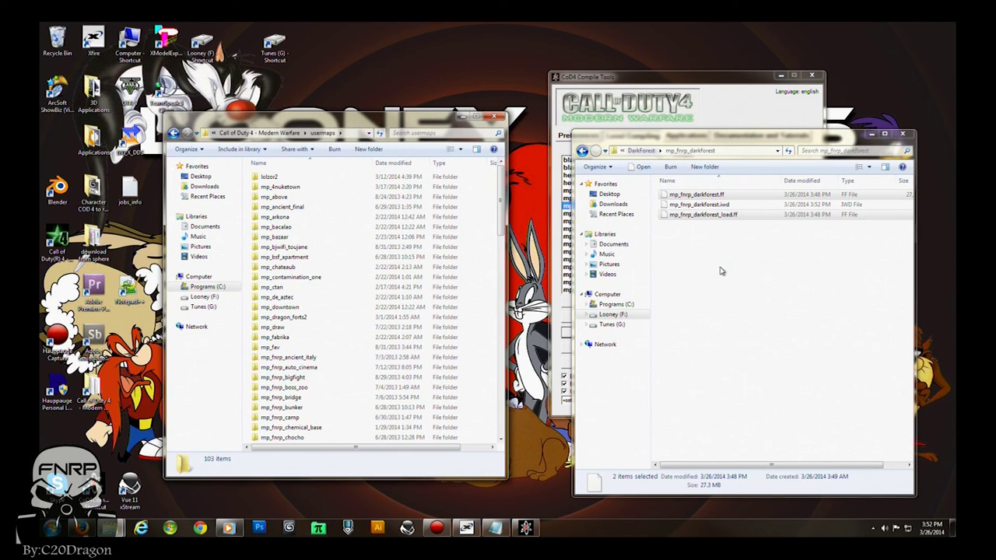
# Step: Copy the mp_fnrp_darkforest folder from DarkForest into usermaps, replacing all existing files and granting administrator permission
pyautogui.click(721, 273)
pyautogui.press('BackSpace')
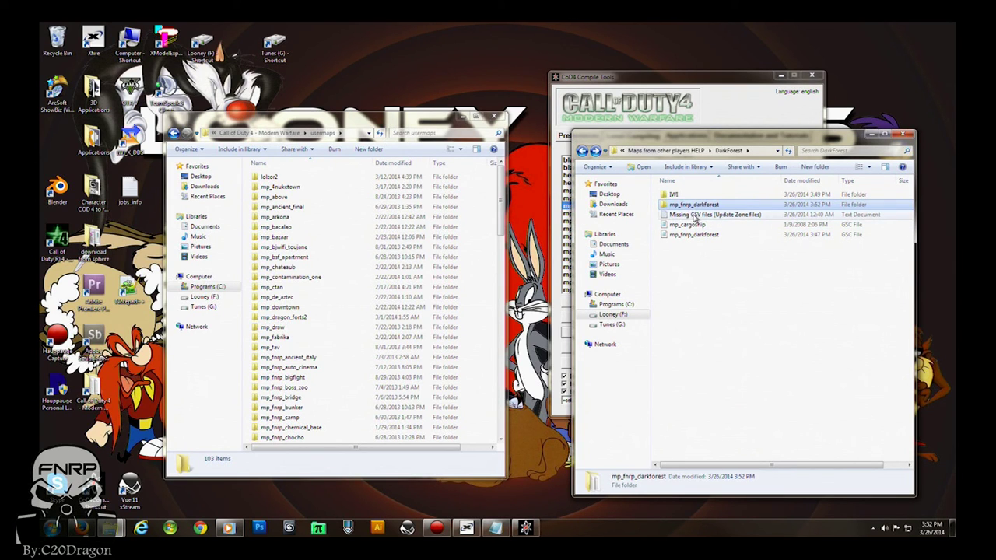
pyautogui.click(385, 124)
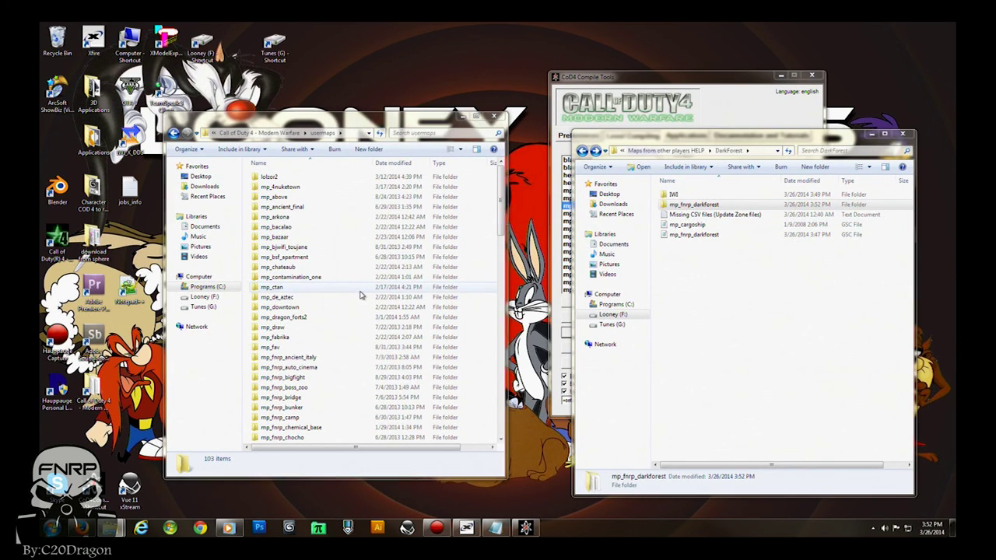
pyautogui.hotkey('ctrl', 'v')
pyautogui.click(534, 370)
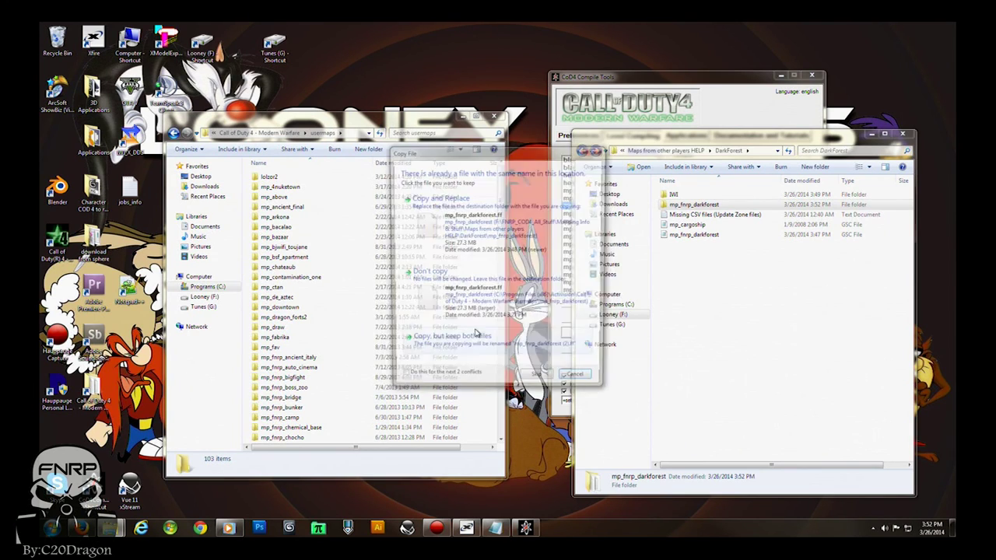
pyautogui.click(471, 235)
pyautogui.click(472, 235)
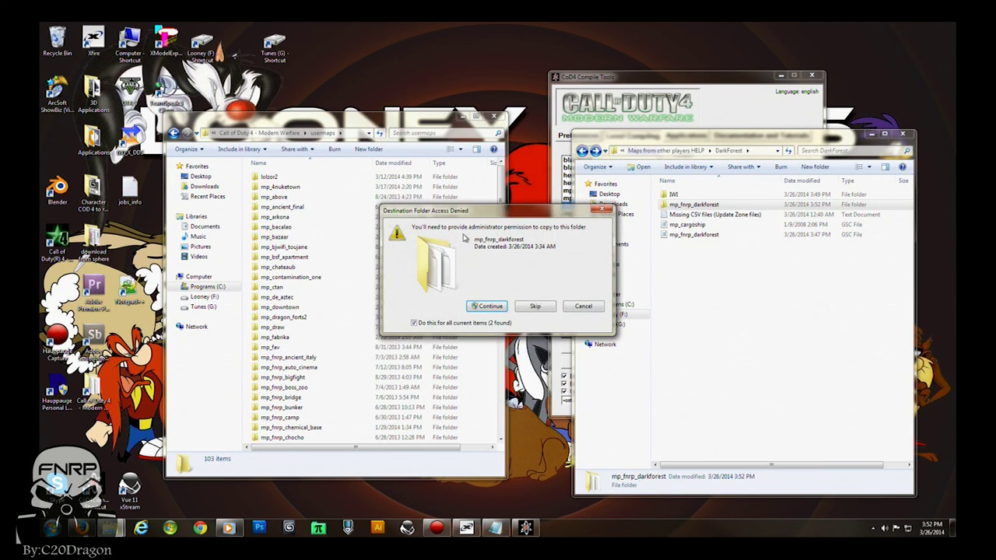
pyautogui.click(482, 307)
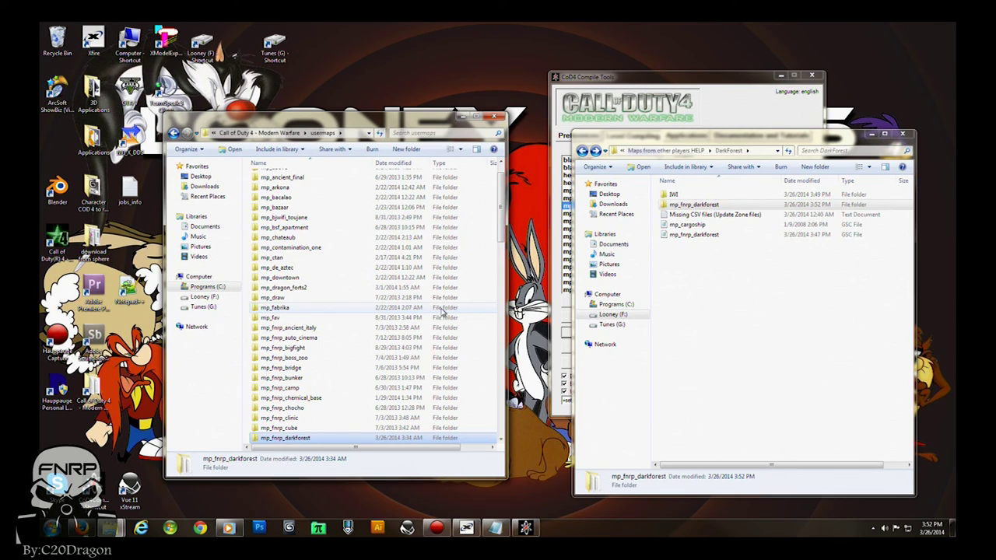
# Step: Close the usermaps and DarkForest folder windows and CoD4 Compile Tools
pyautogui.click(493, 116)
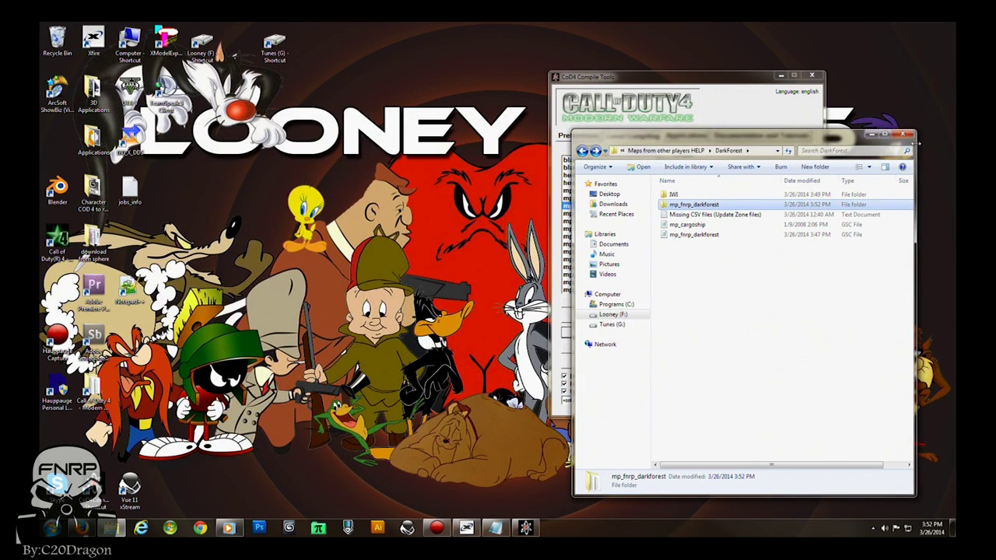
pyautogui.click(902, 135)
pyautogui.click(813, 76)
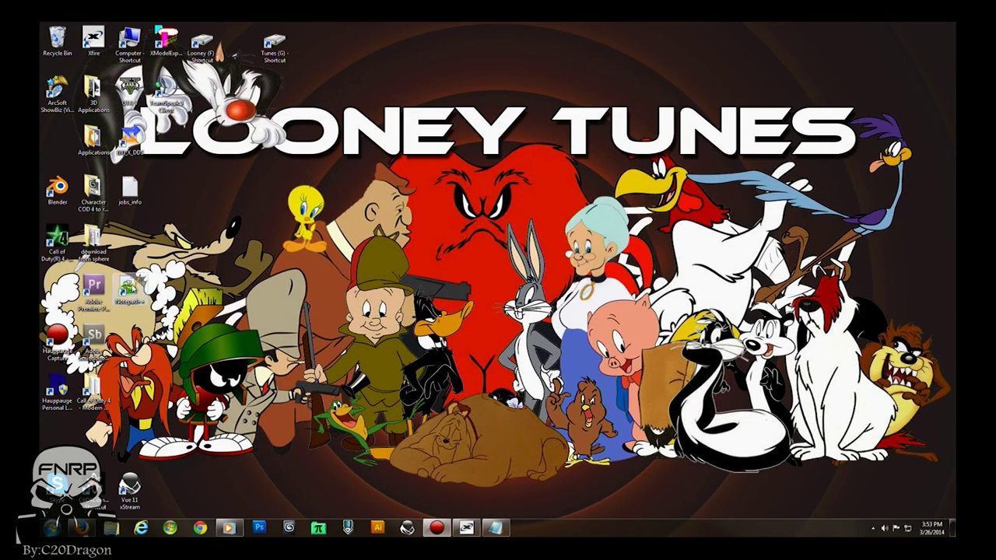
# Step: Run Call of Duty 4 multiplayer from the desktop as administrator and launch the ModWarfare mod
pyautogui.rightClick(54, 239)
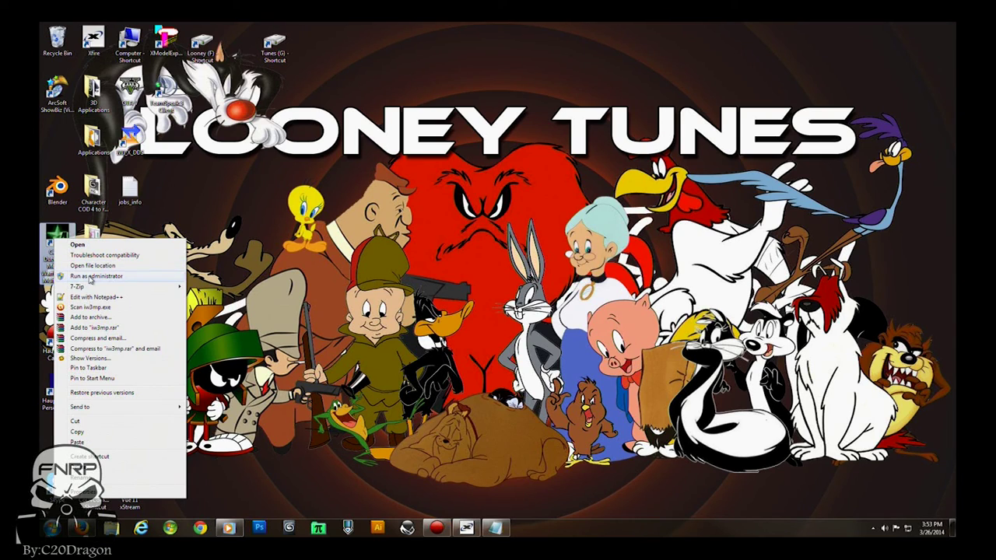
pyautogui.click(93, 277)
pyautogui.click(197, 296)
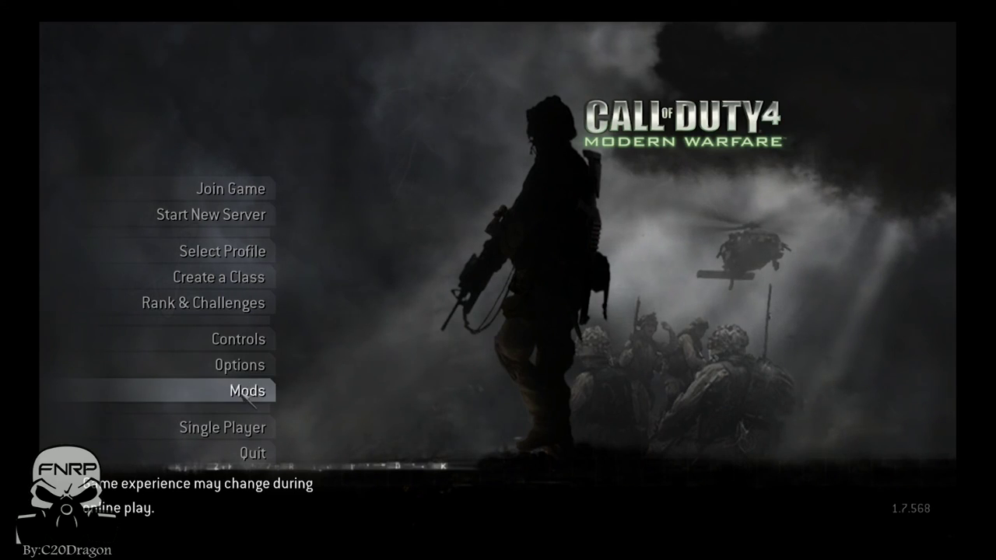
pyautogui.click(244, 392)
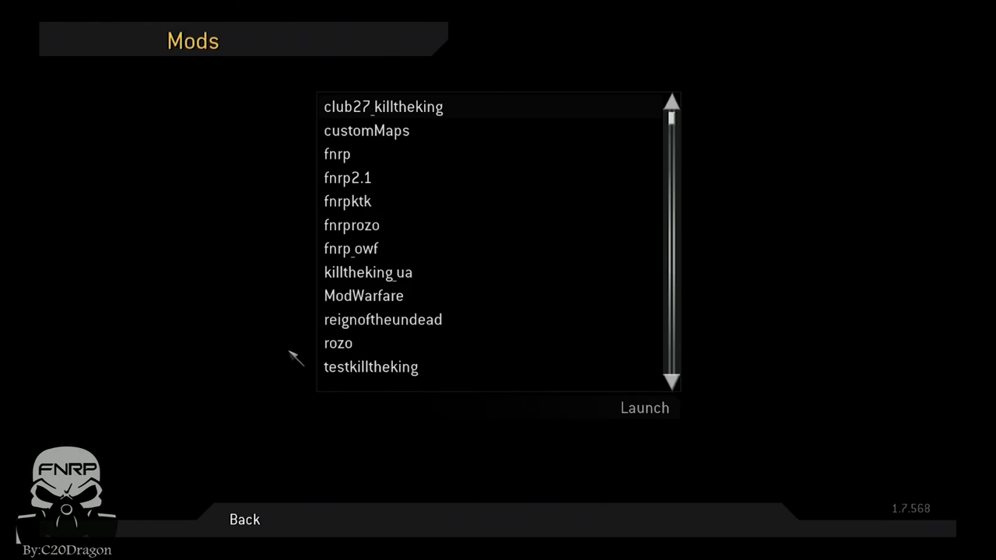
pyautogui.doubleClick(366, 297)
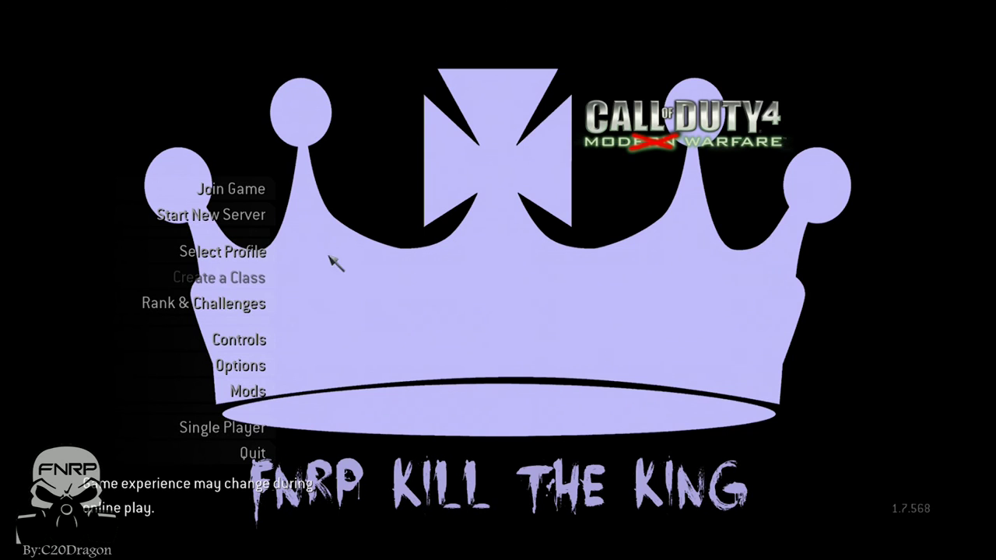
# Step: Load the map from the game console with the command /map mp_fnrp_darkforest
pyautogui.press('`')
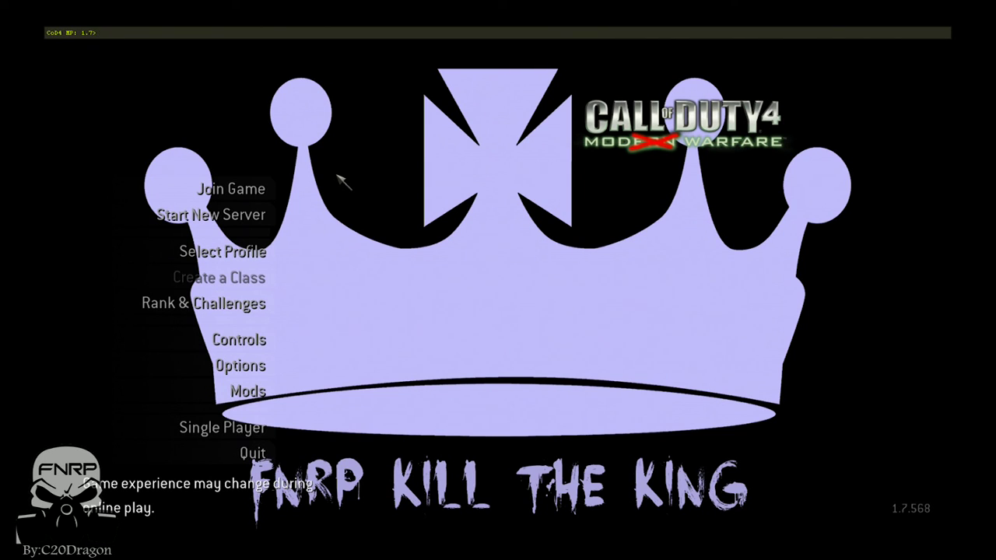
pyautogui.write('/map mp_fnrp_darkforest')
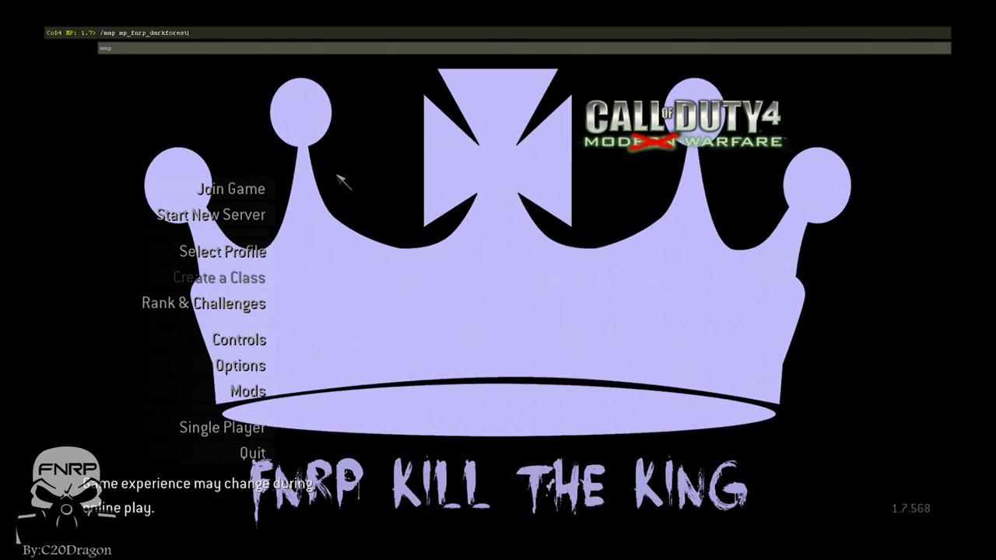
pyautogui.press('Return')
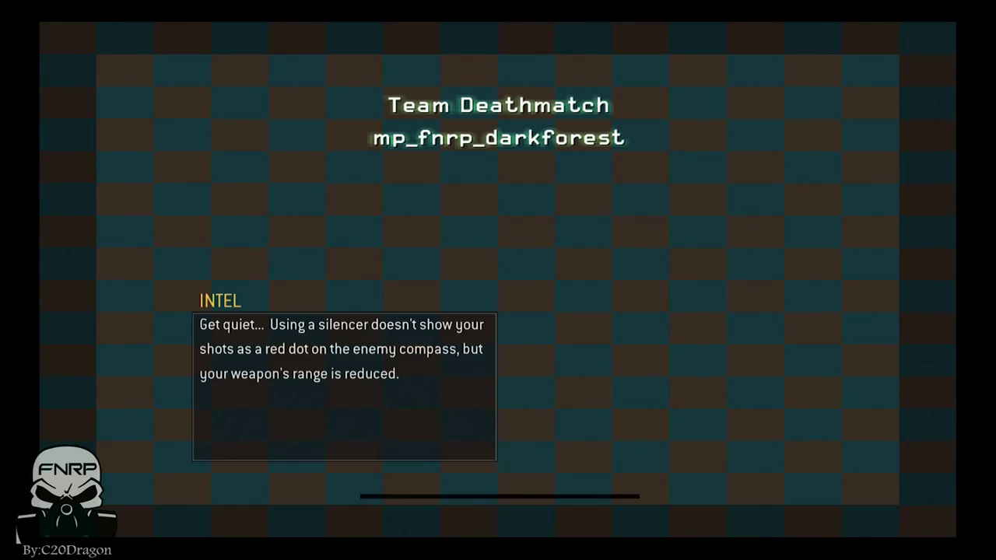